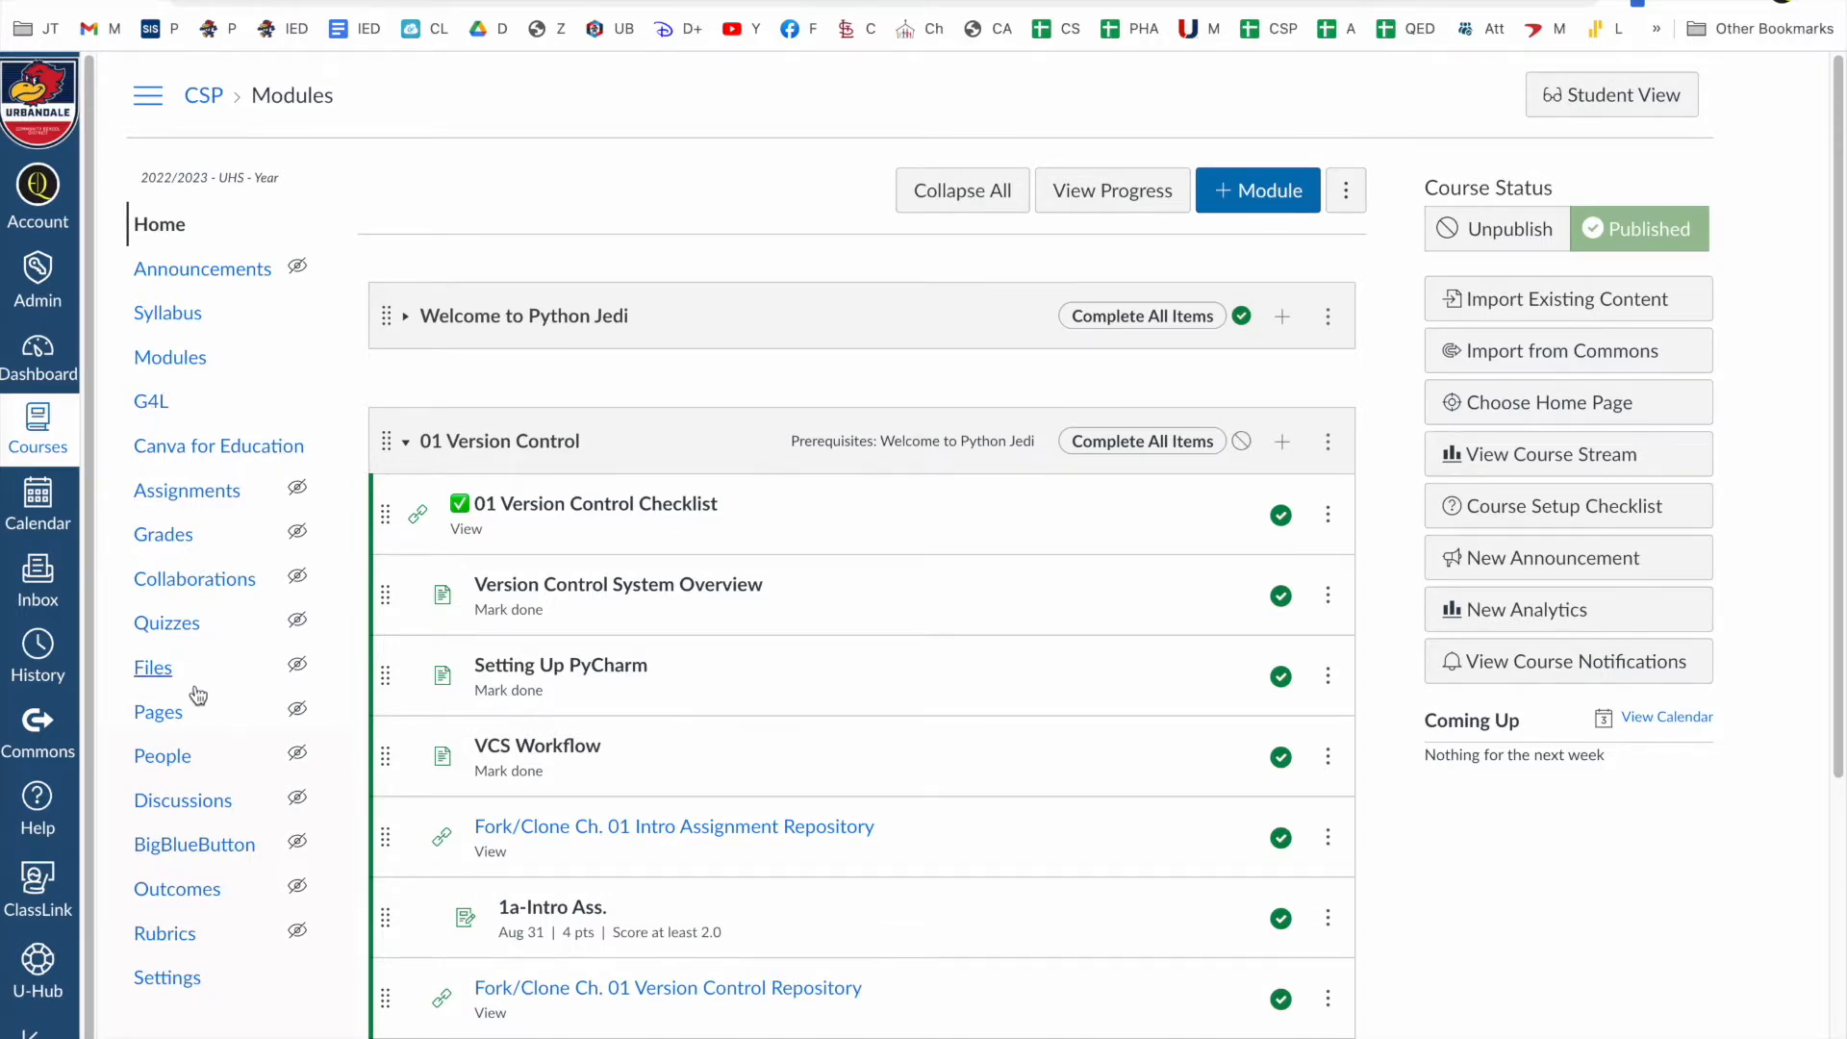
# - Export the student pairing codes from the CSP course's People page
pyautogui.click(171, 760)
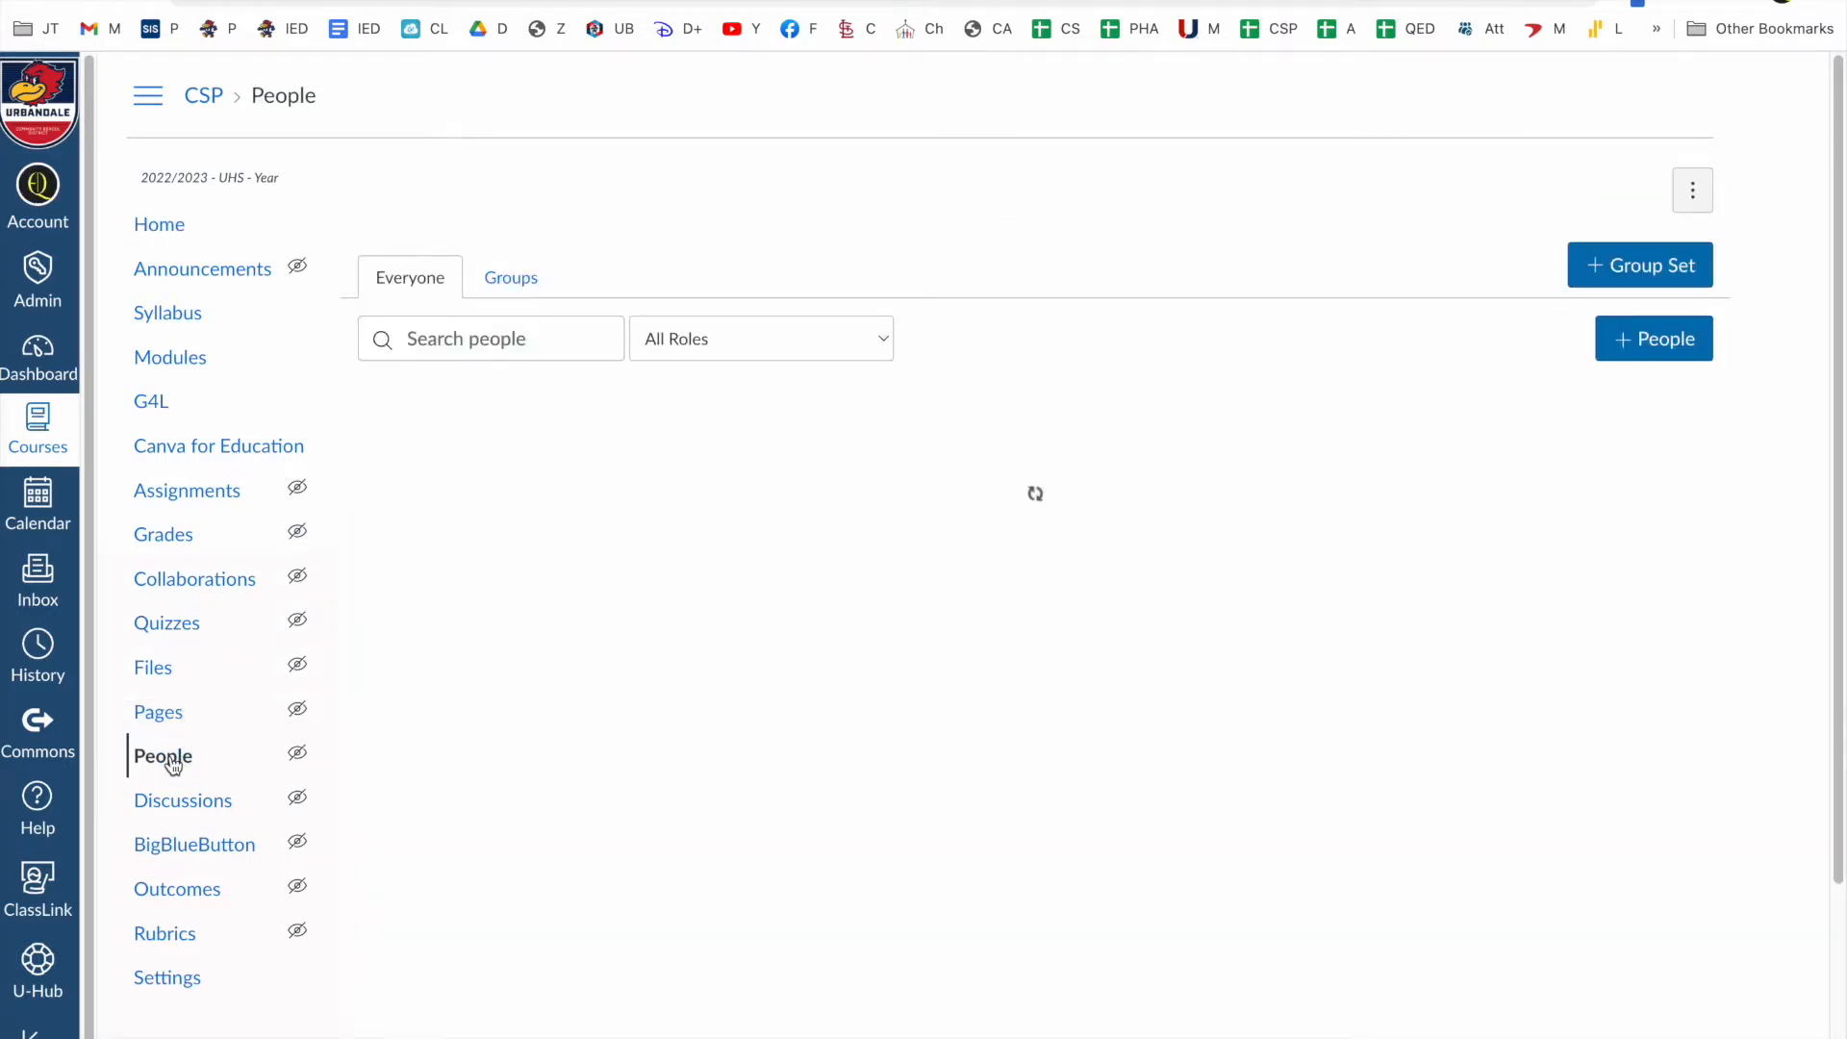
pyautogui.click(1694, 194)
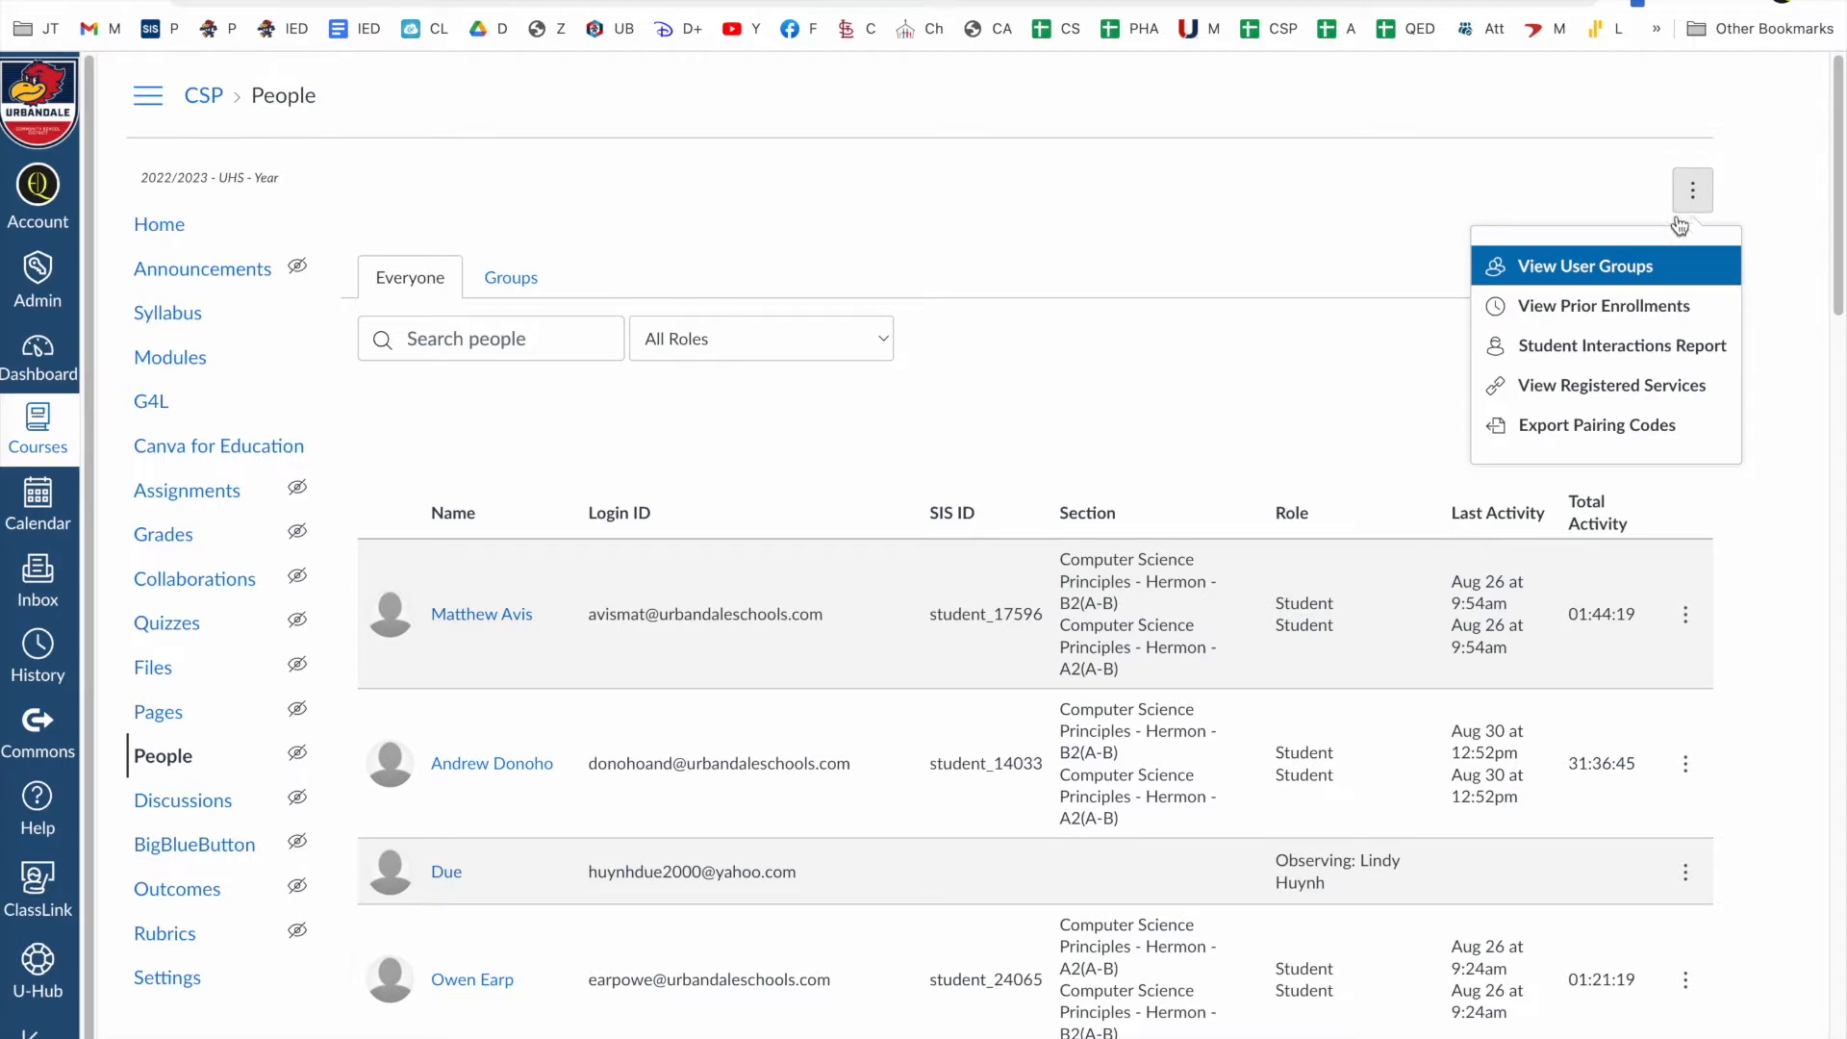
pyautogui.click(1601, 430)
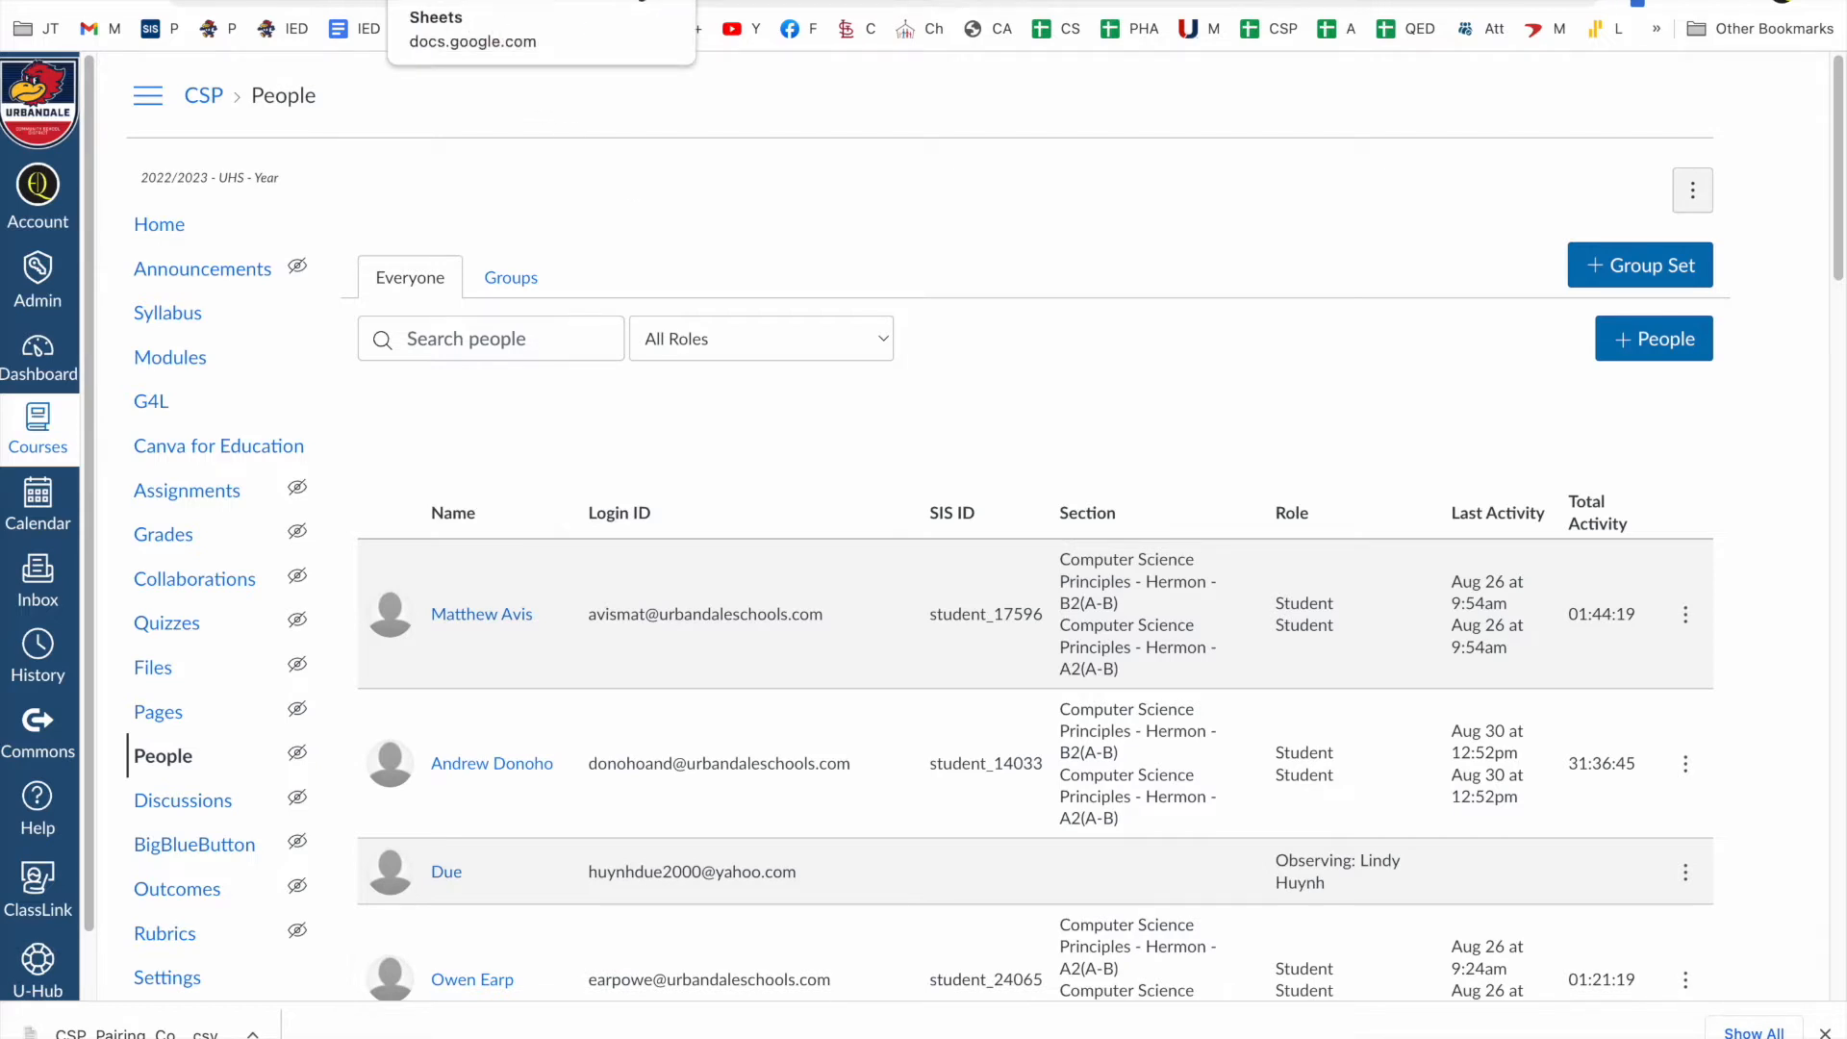
# - Switch to the 2022-S1- Parent Emails spreadsheet in Google Sheets and import the downloaded CSP_Pairing_Codes.csv as a new sheet
pyautogui.click(442, 2)
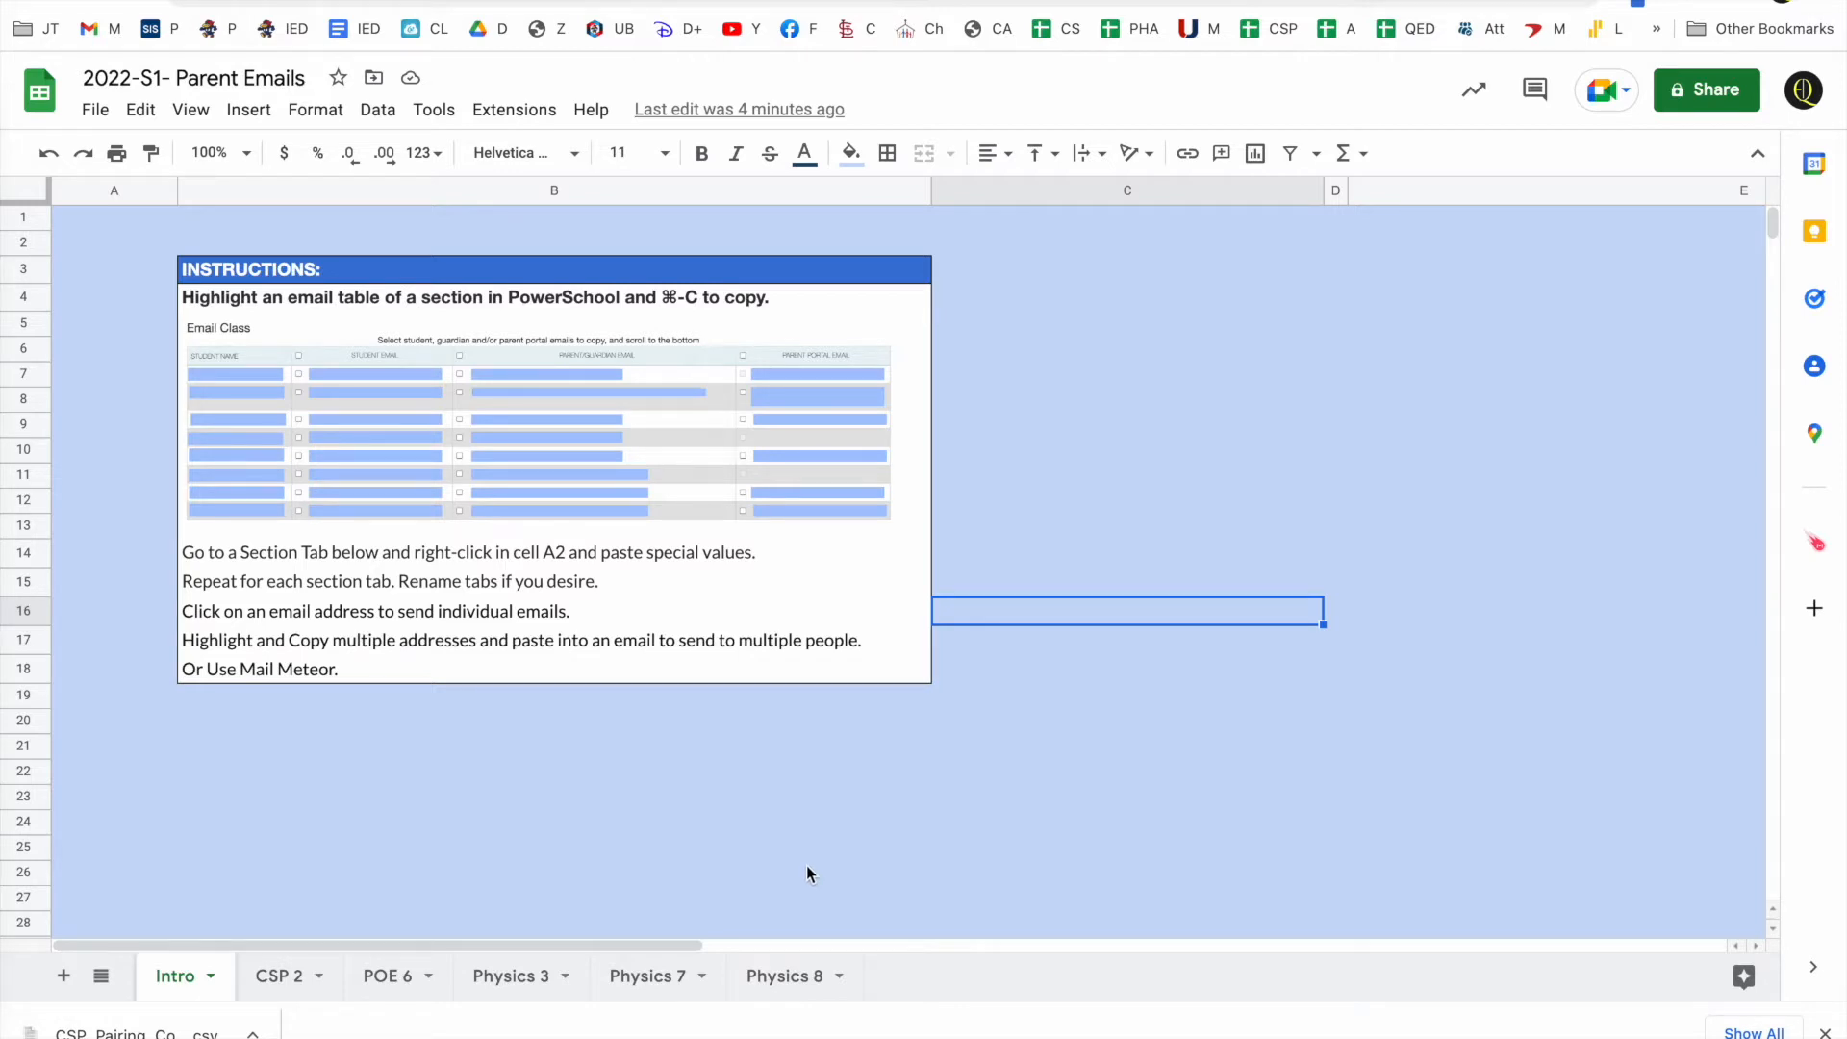
pyautogui.press('Up')
pyautogui.press('Up')
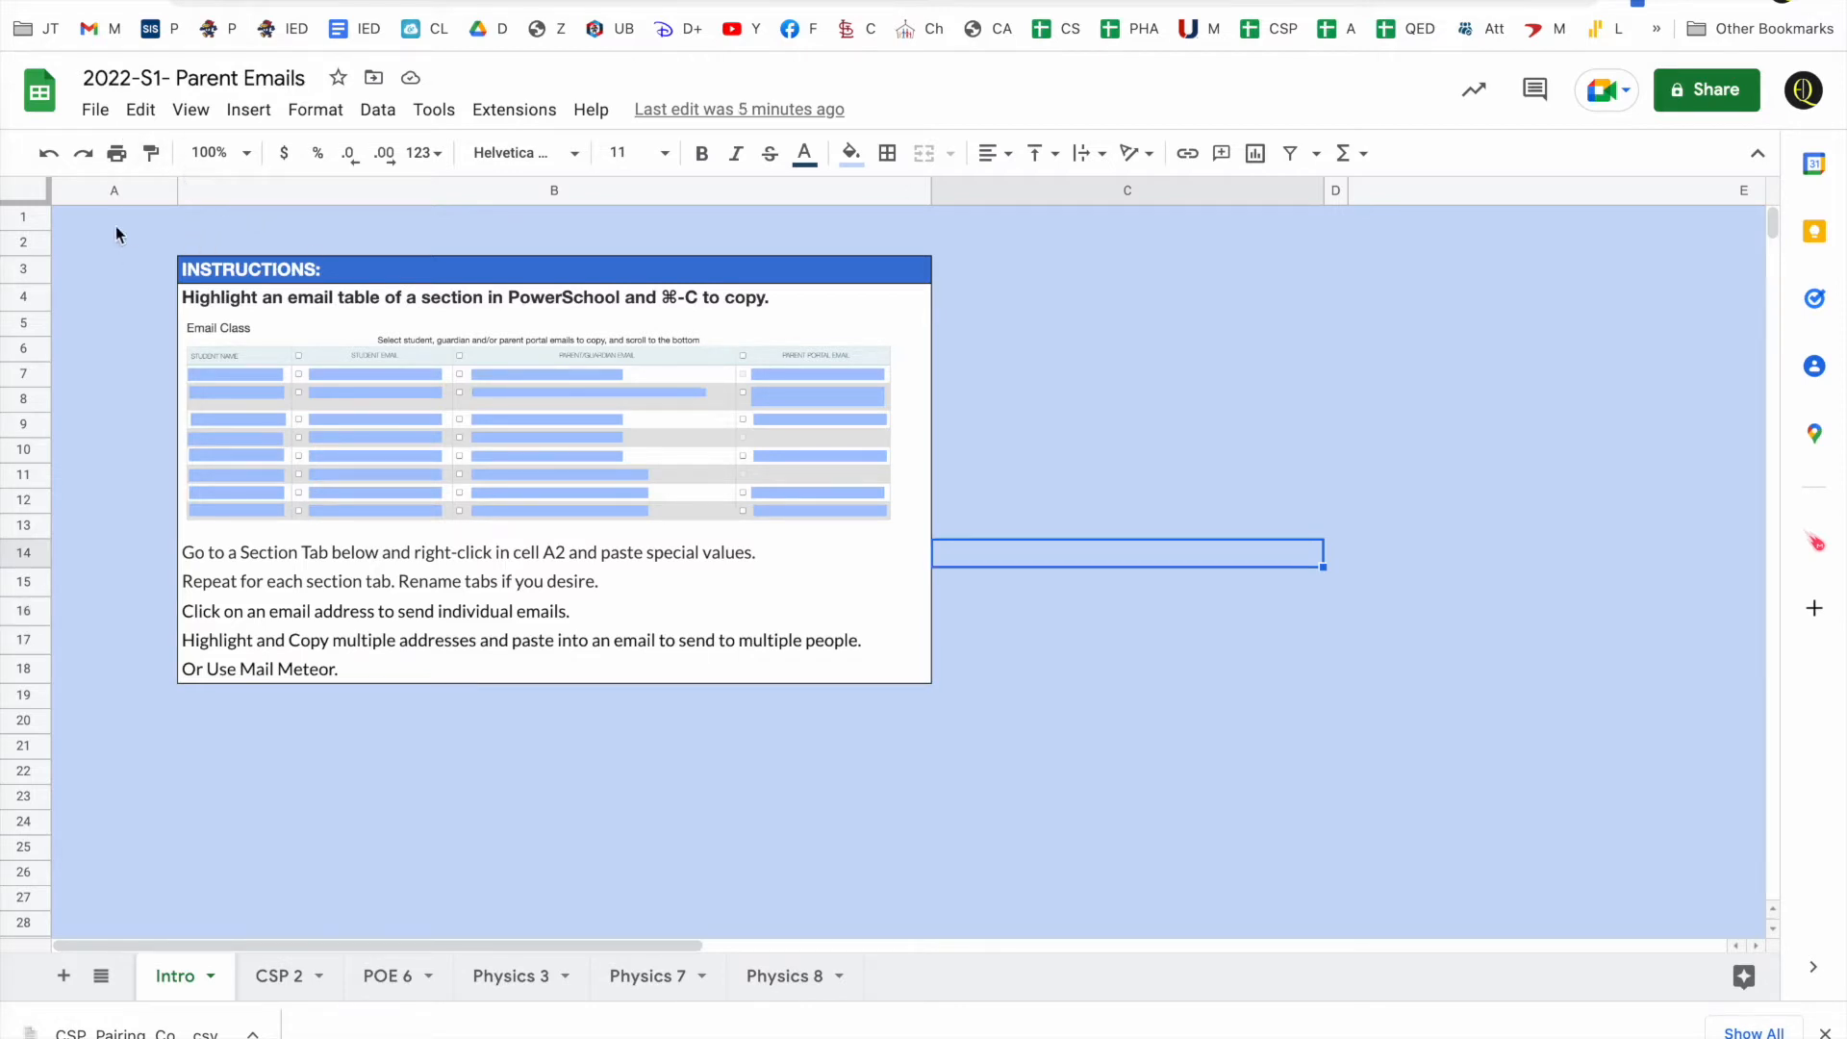
pyautogui.click(95, 112)
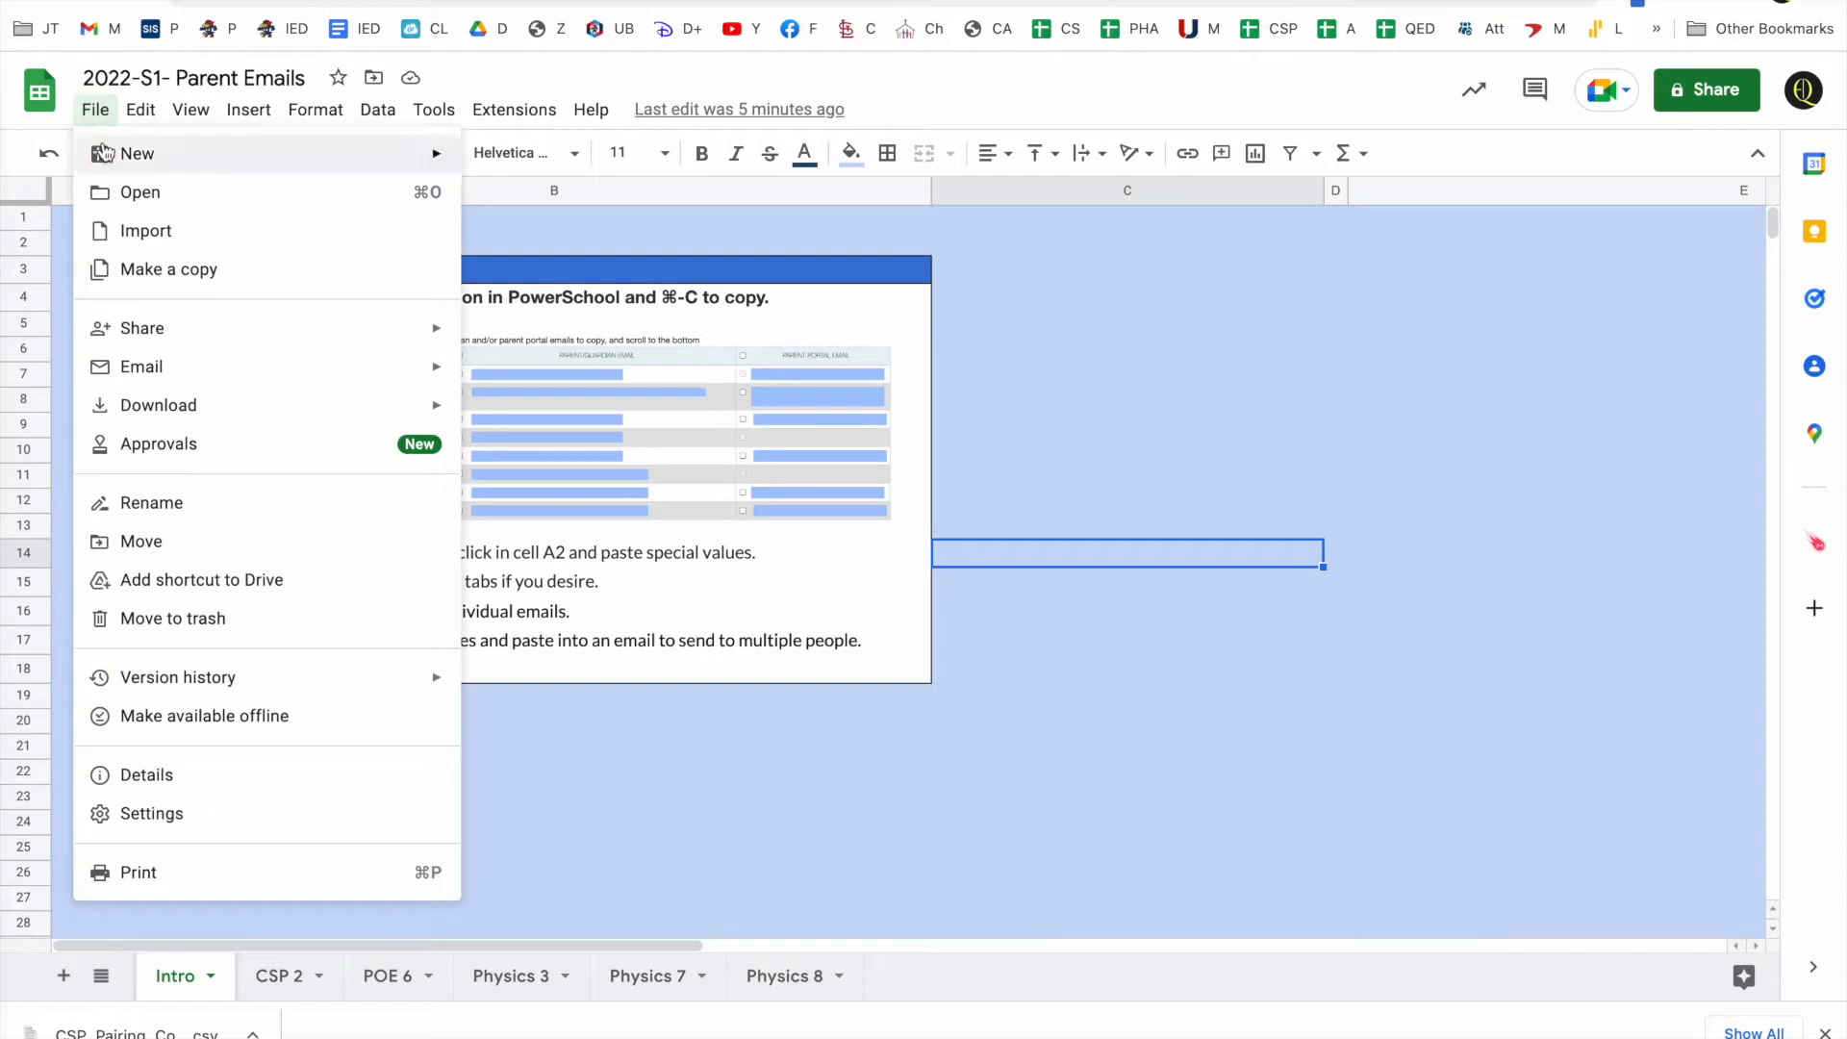
pyautogui.click(147, 235)
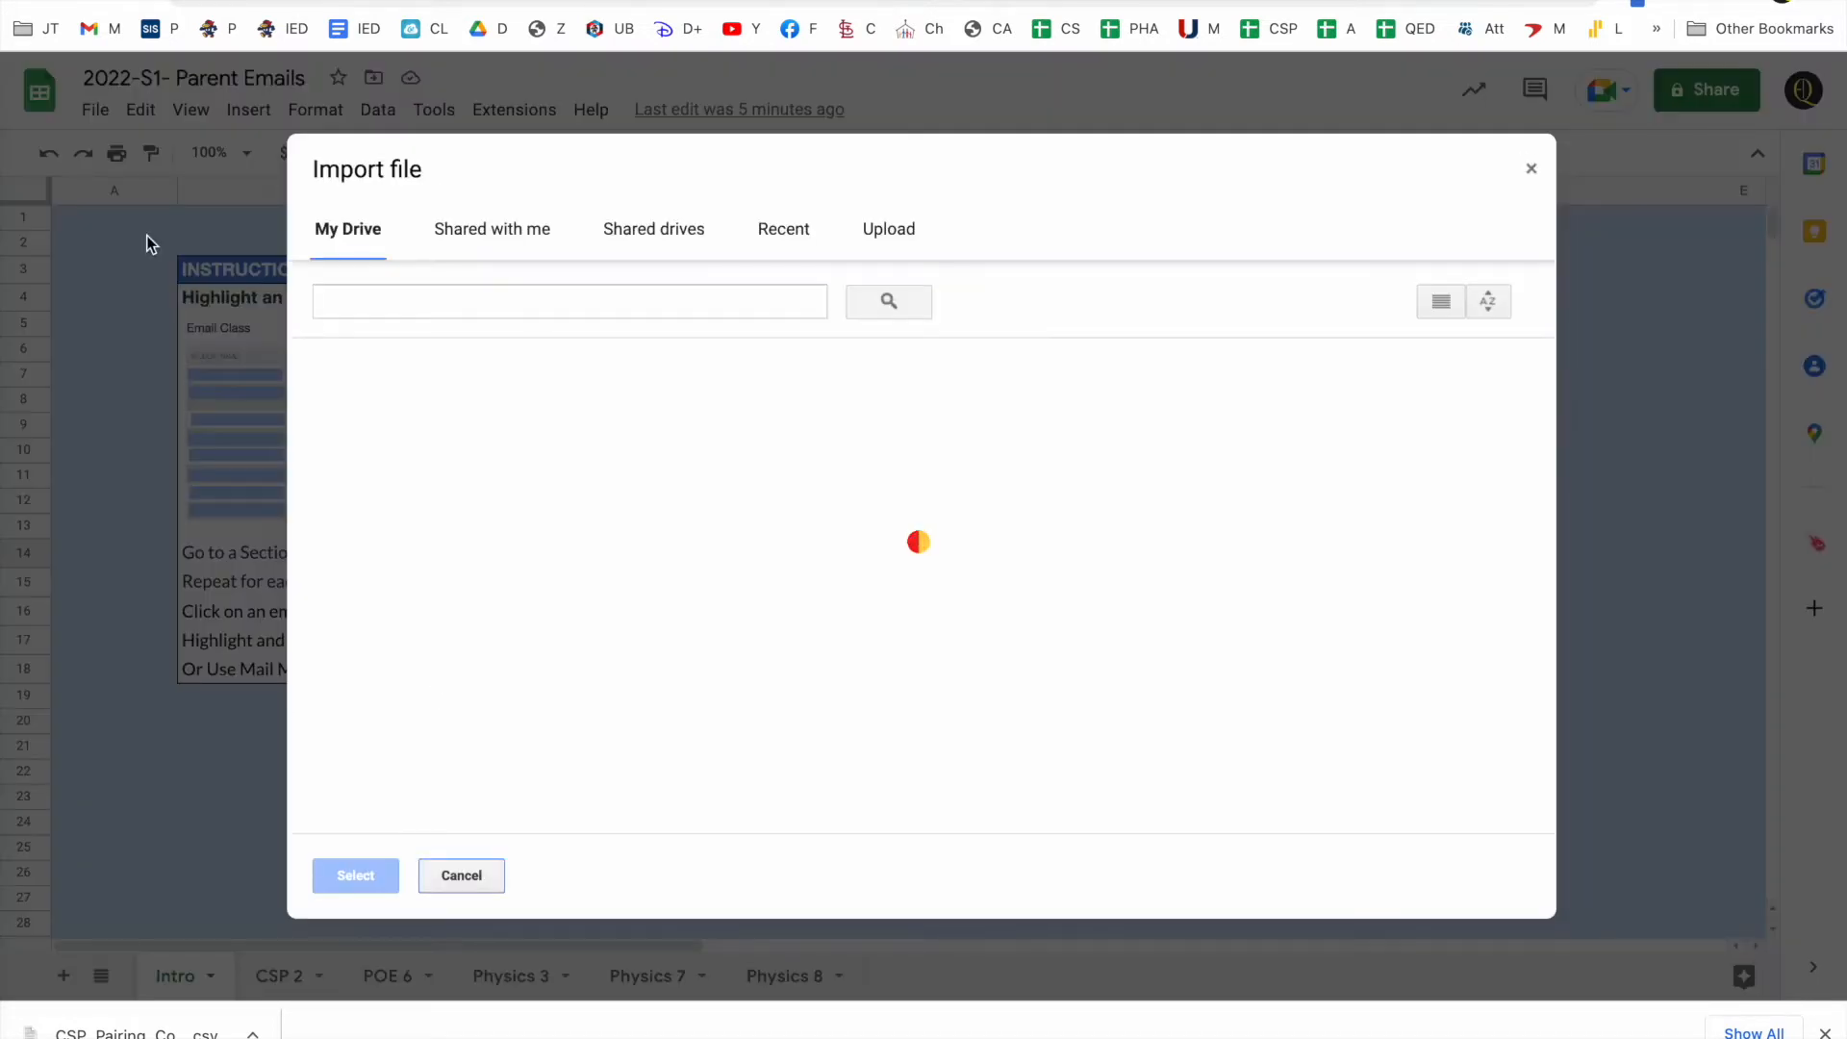
pyautogui.click(894, 241)
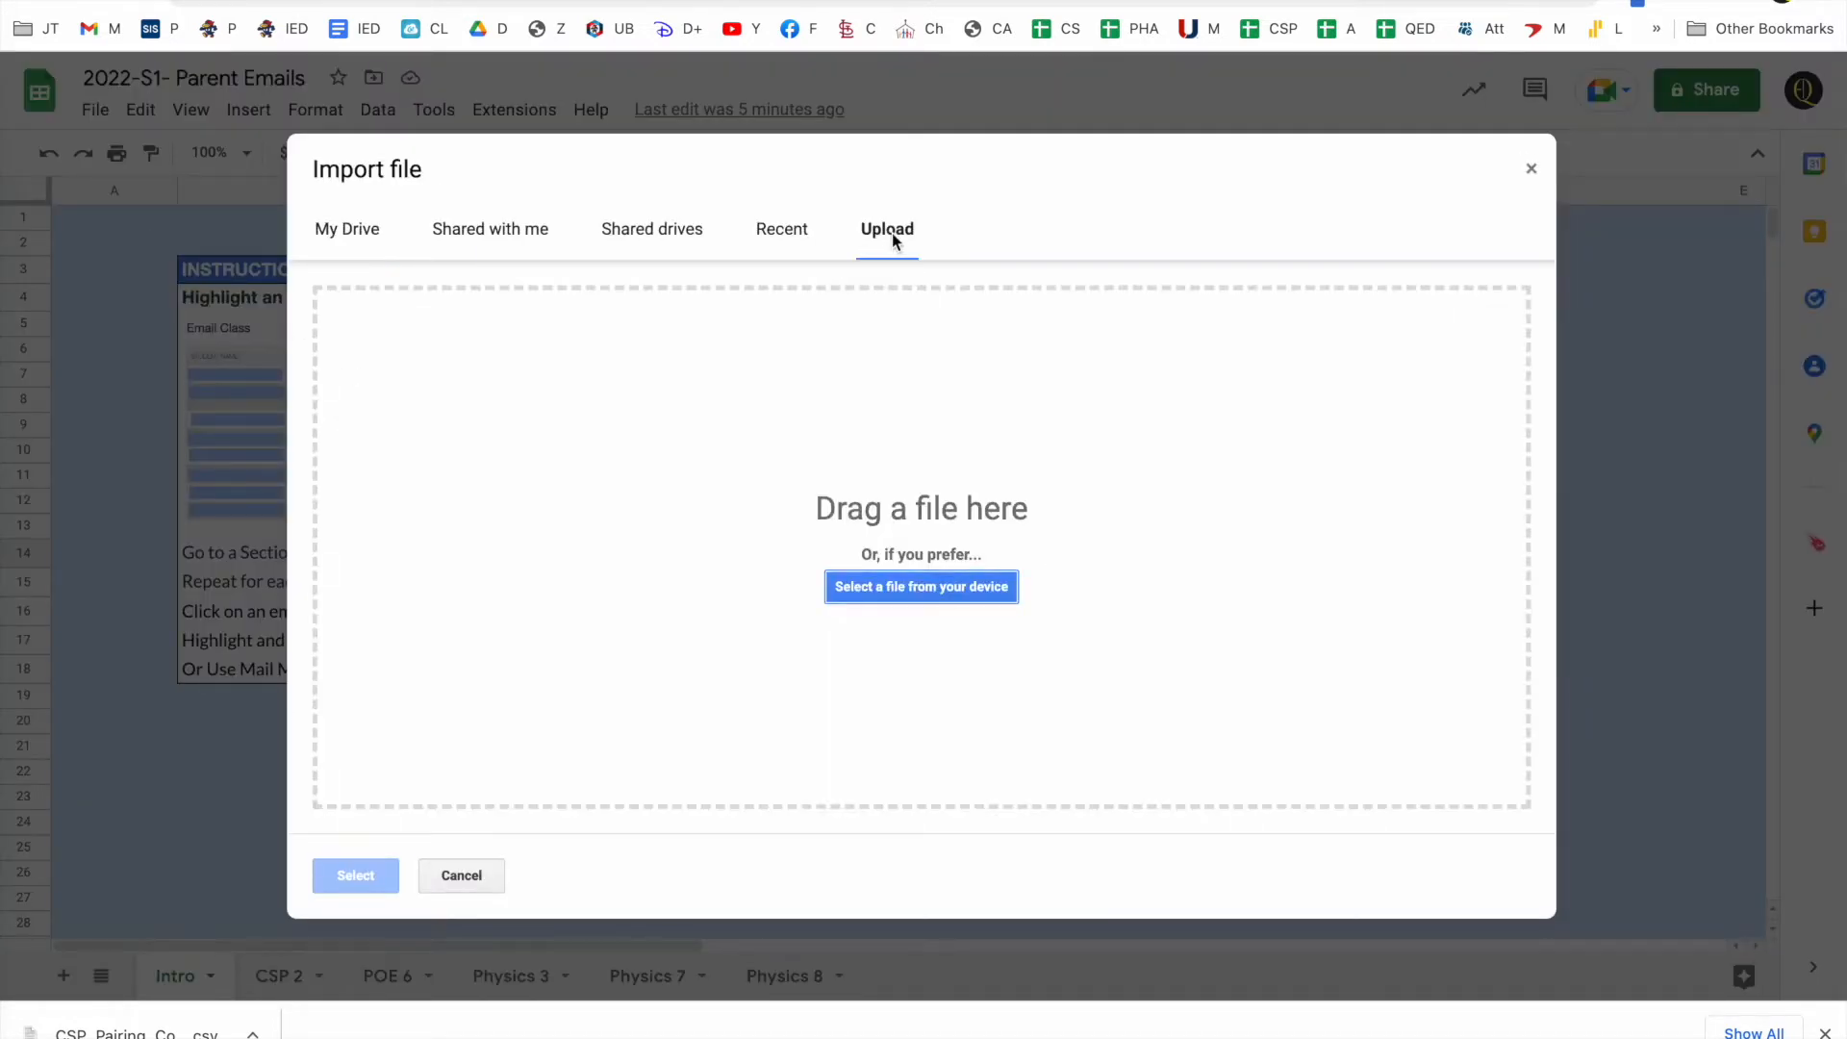
pyautogui.moveTo(1846, 383); pyautogui.dragTo(1051, 506)
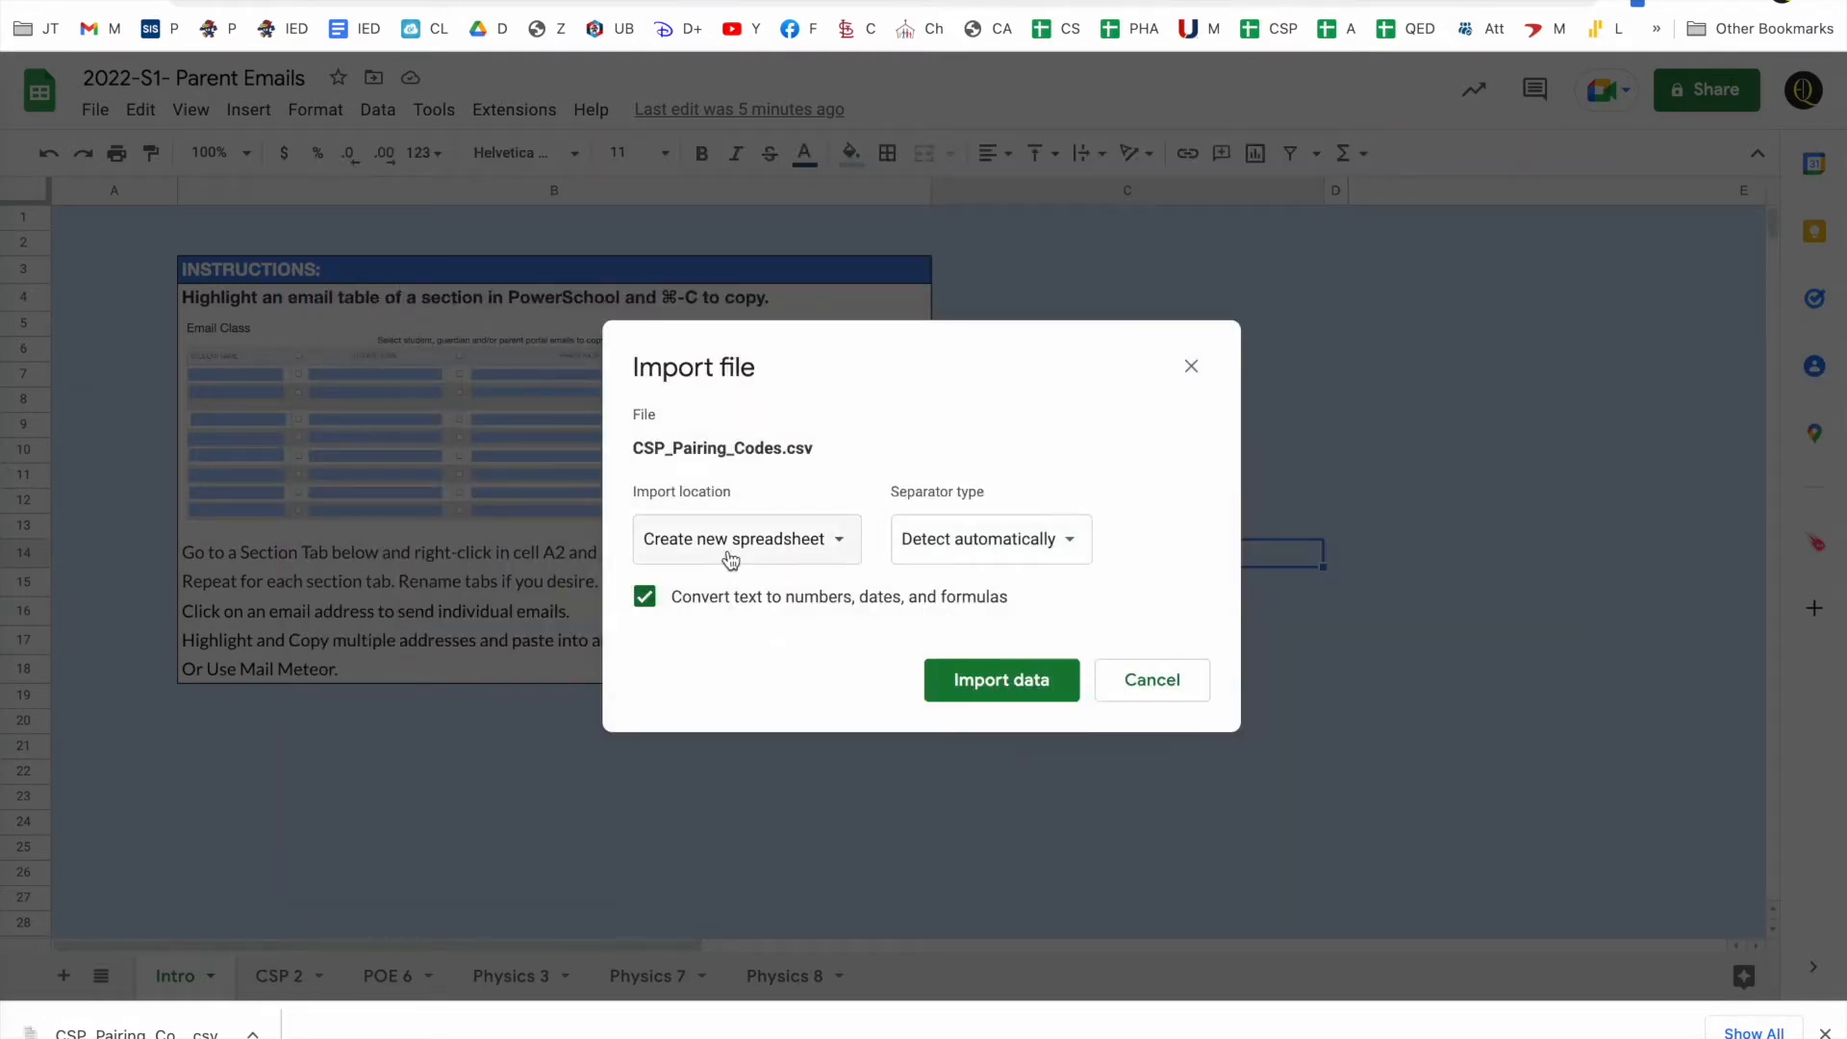
pyautogui.click(839, 546)
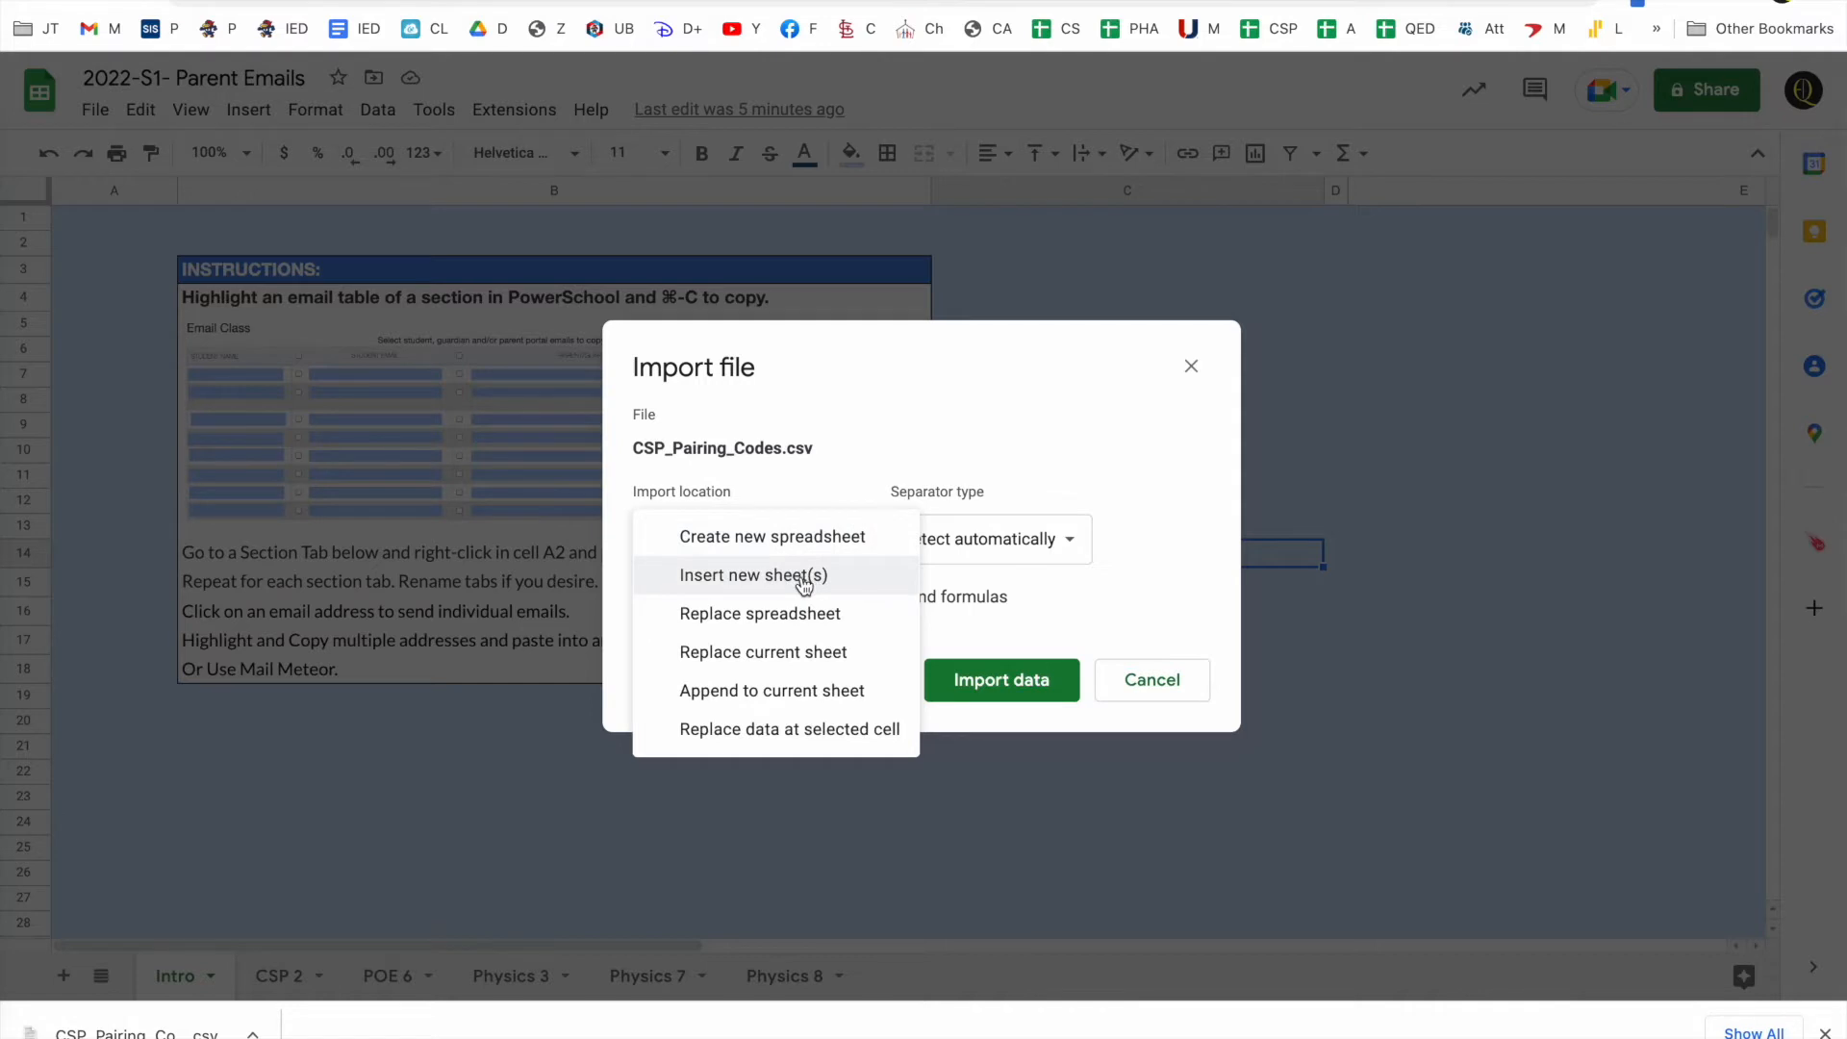
pyautogui.click(804, 578)
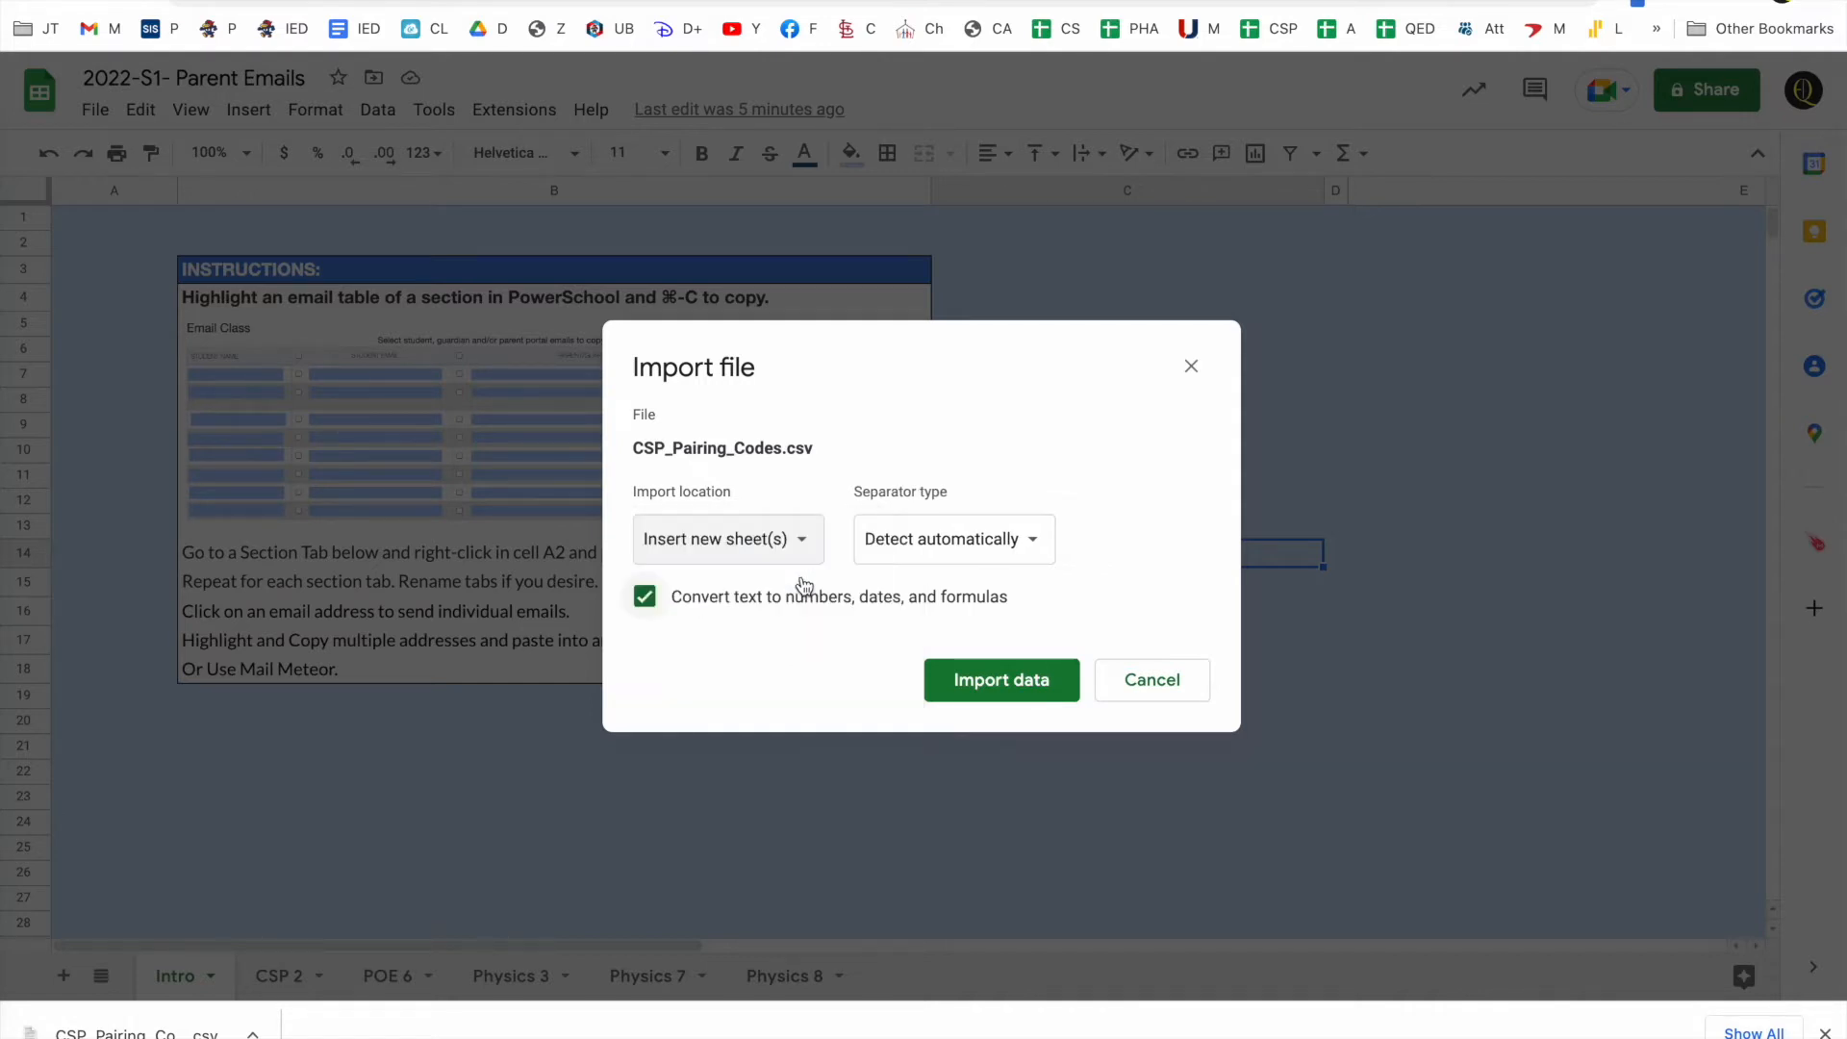
pyautogui.click(1012, 687)
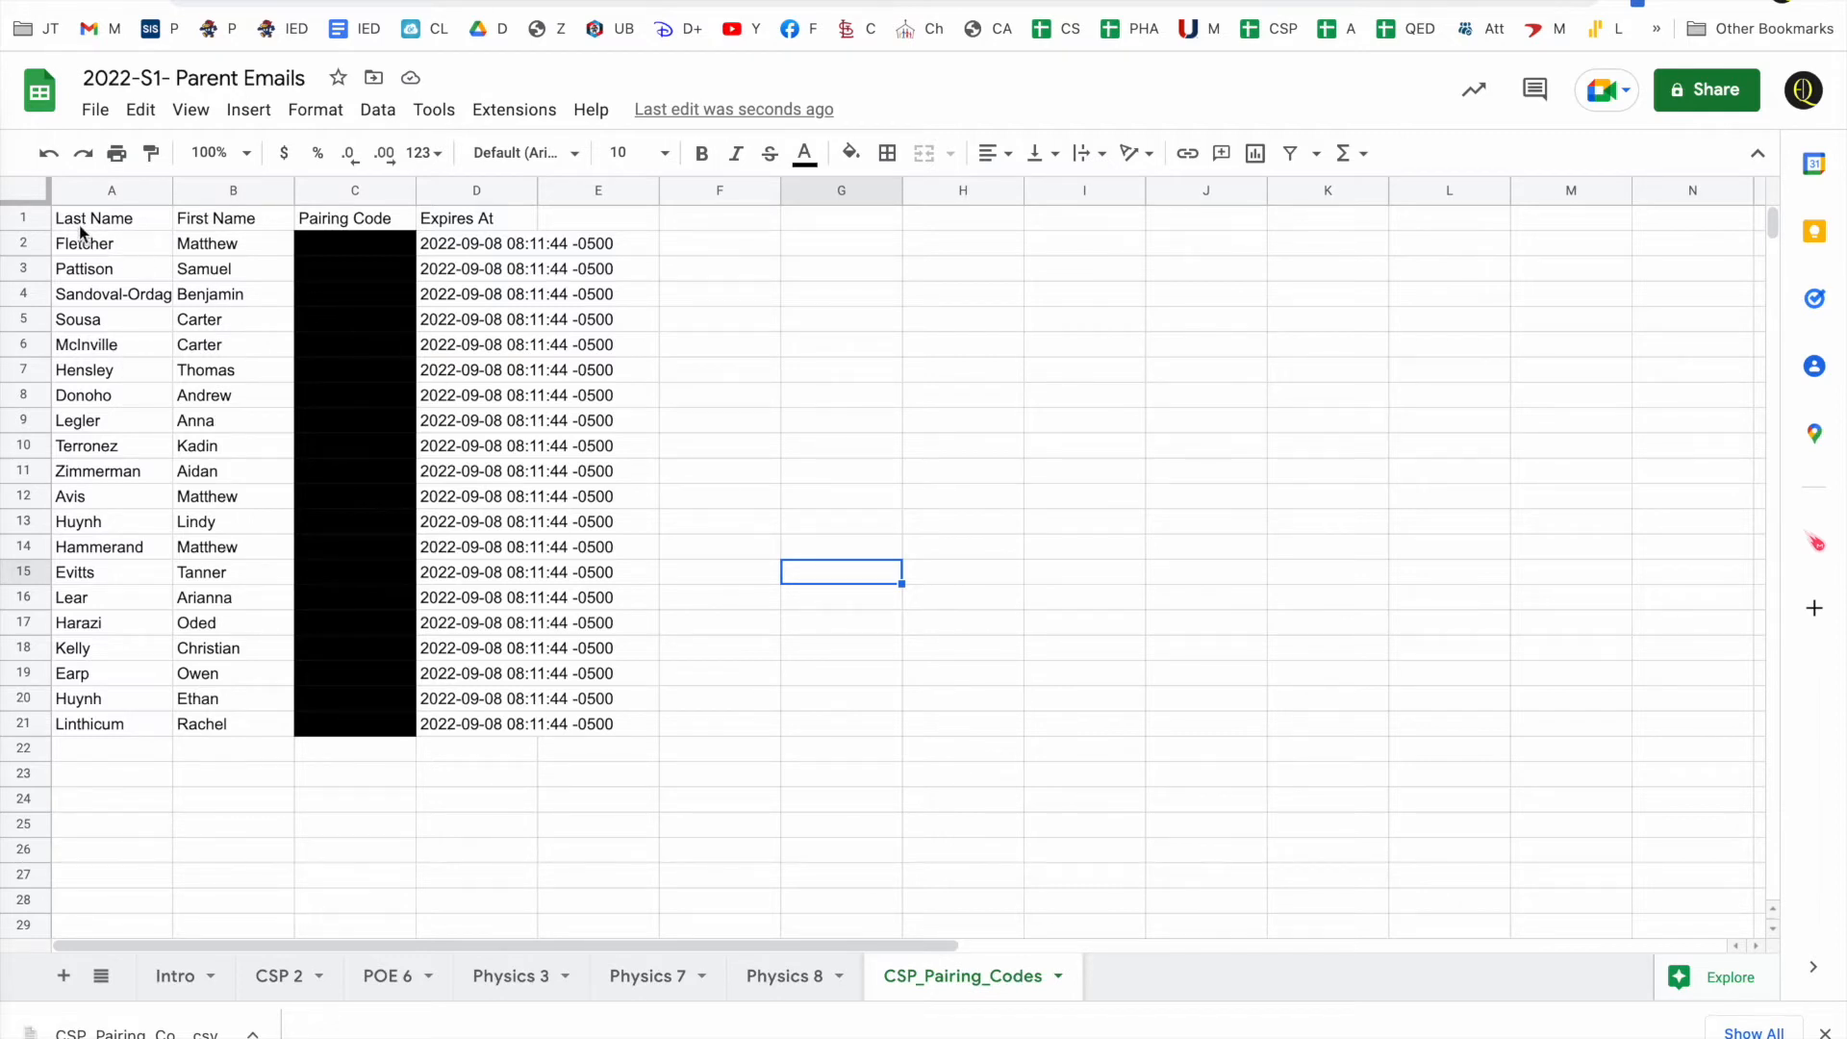
# - Sort the pairing code table A1:E21, with a header row, by Last Name and then First Name, both A to Z
pyautogui.moveTo(68, 224)
pyautogui.mouseDown()
pyautogui.moveTo(577, 766)
pyautogui.moveTo(586, 710)
pyautogui.moveTo(585, 726)
pyautogui.mouseUp()
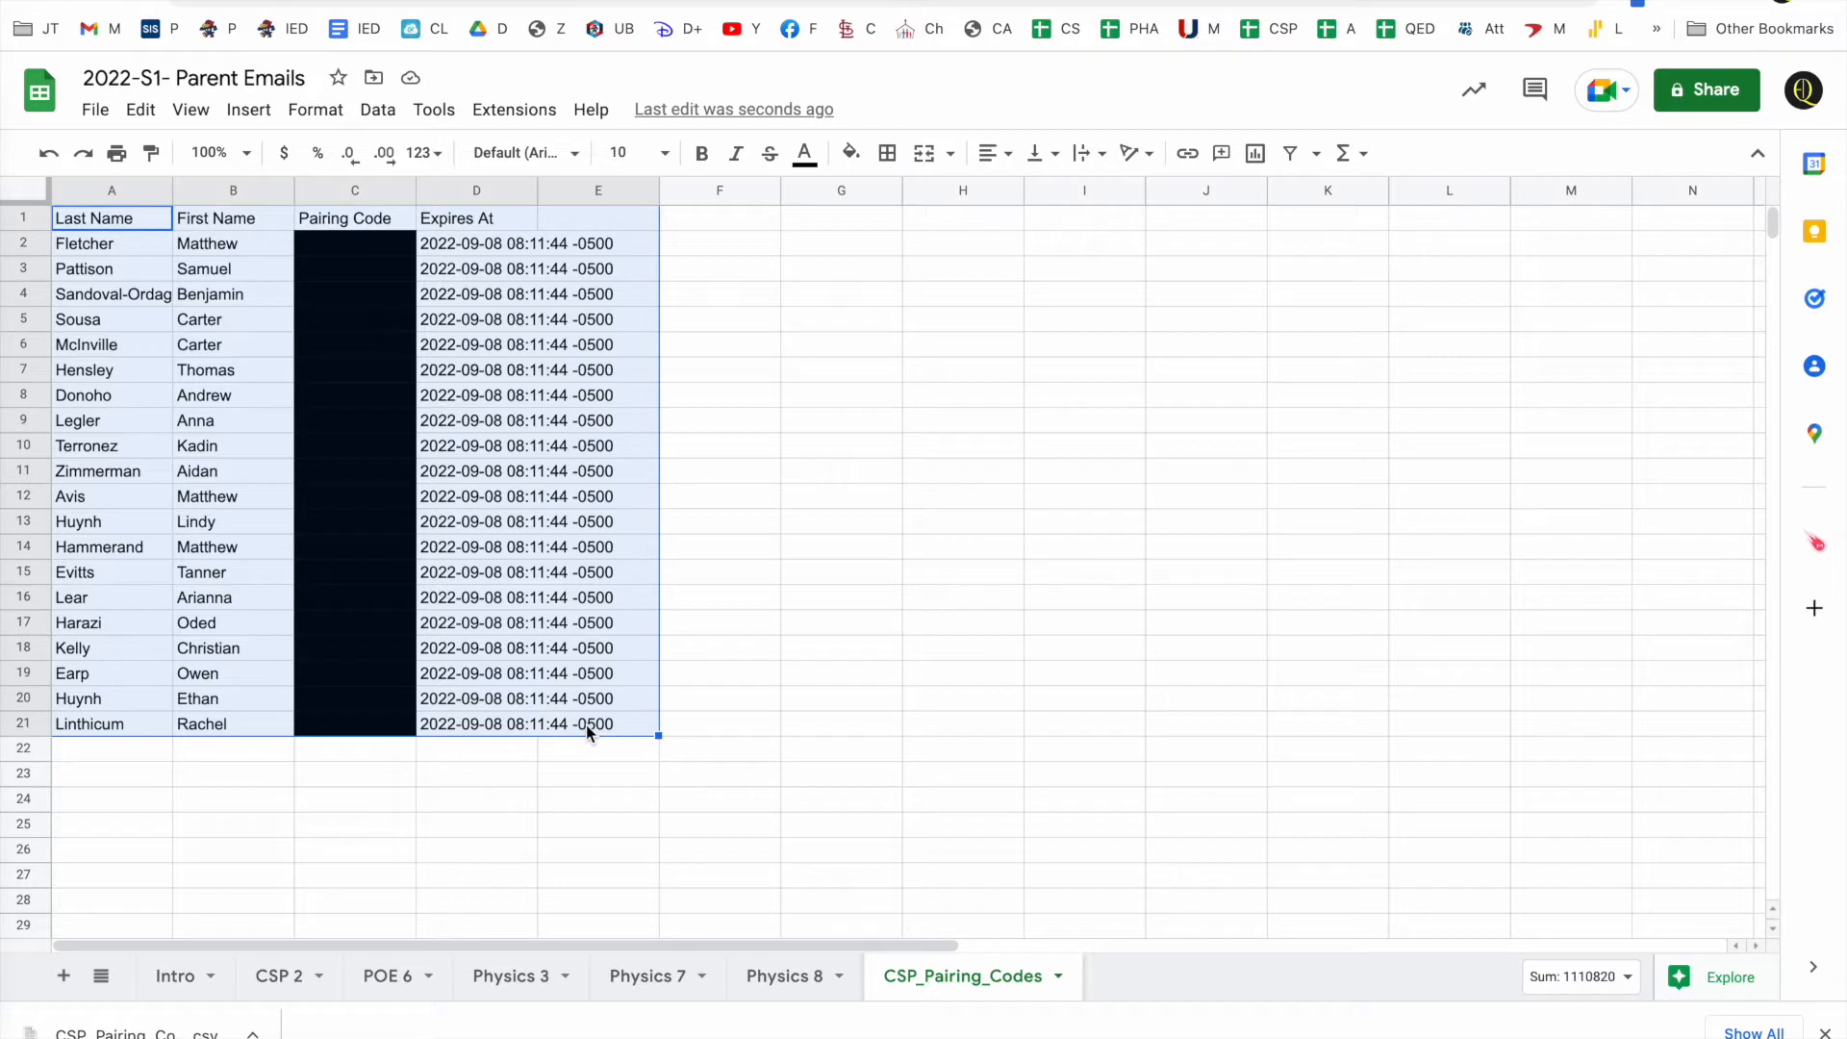
pyautogui.click(382, 117)
pyautogui.moveTo(494, 198)
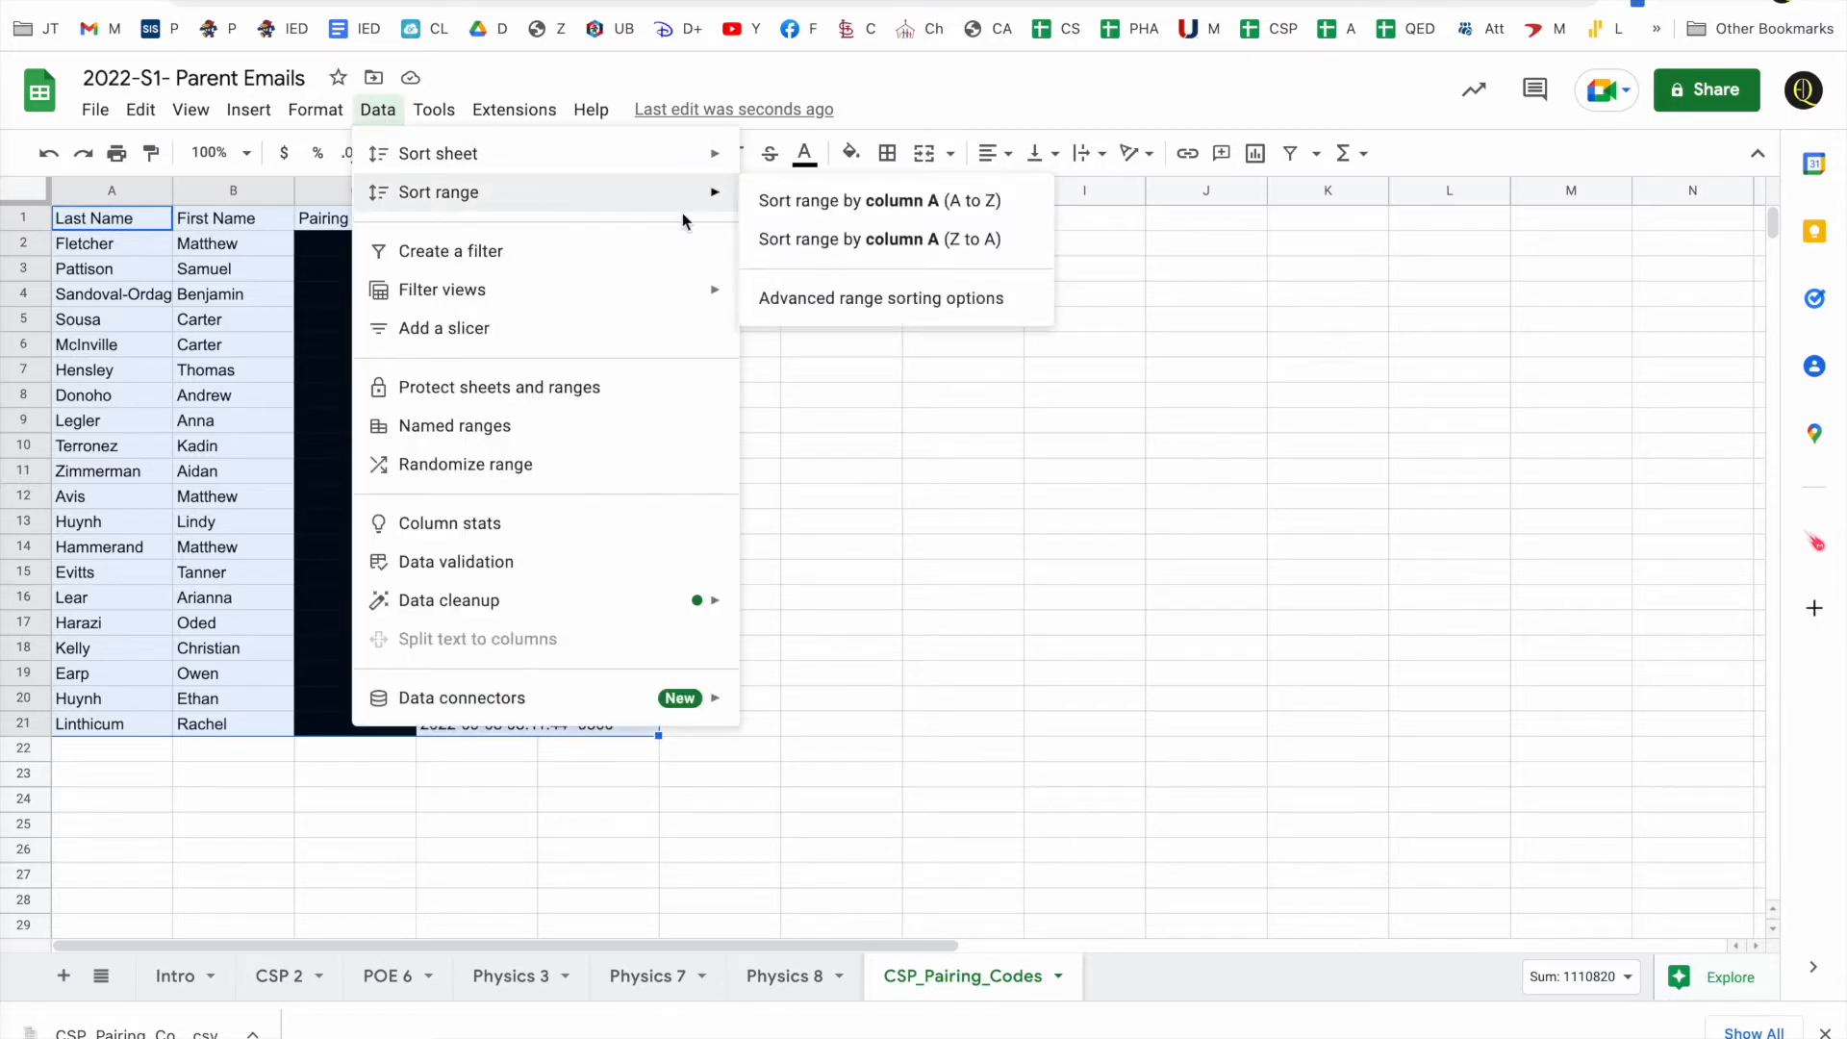
pyautogui.click(860, 300)
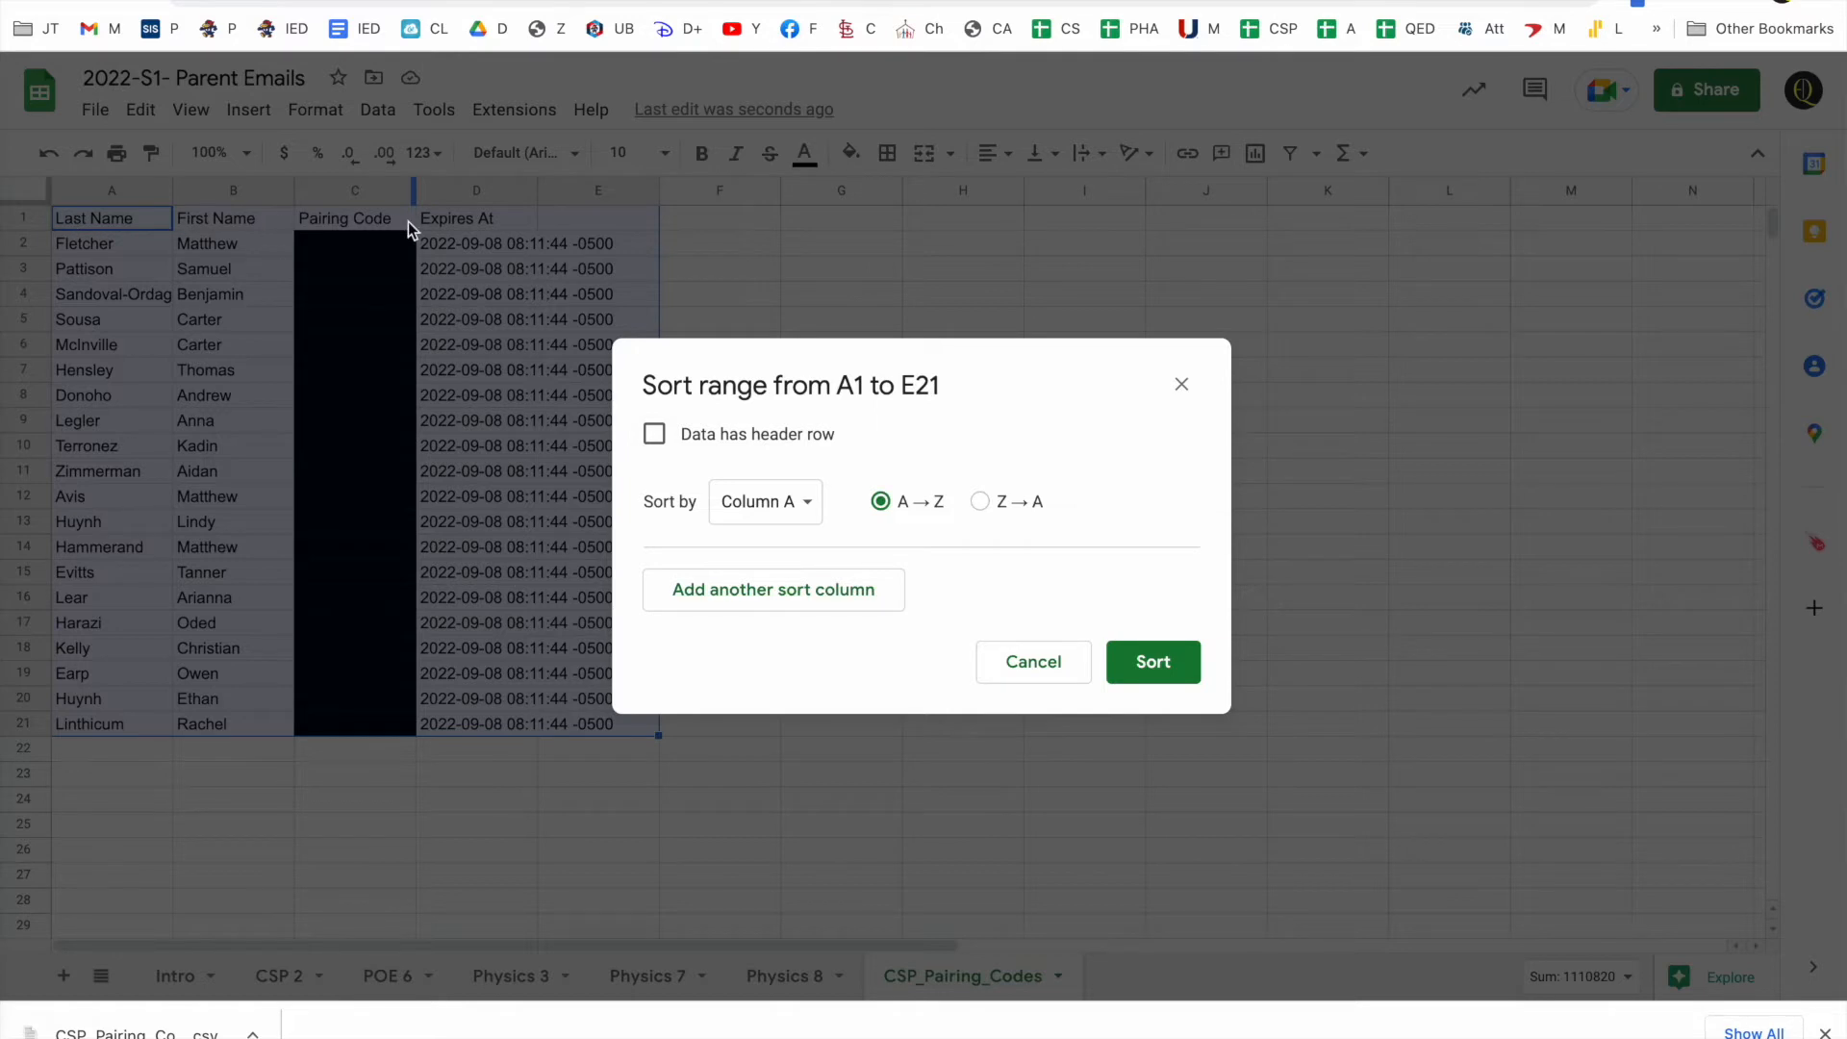
pyautogui.click(656, 435)
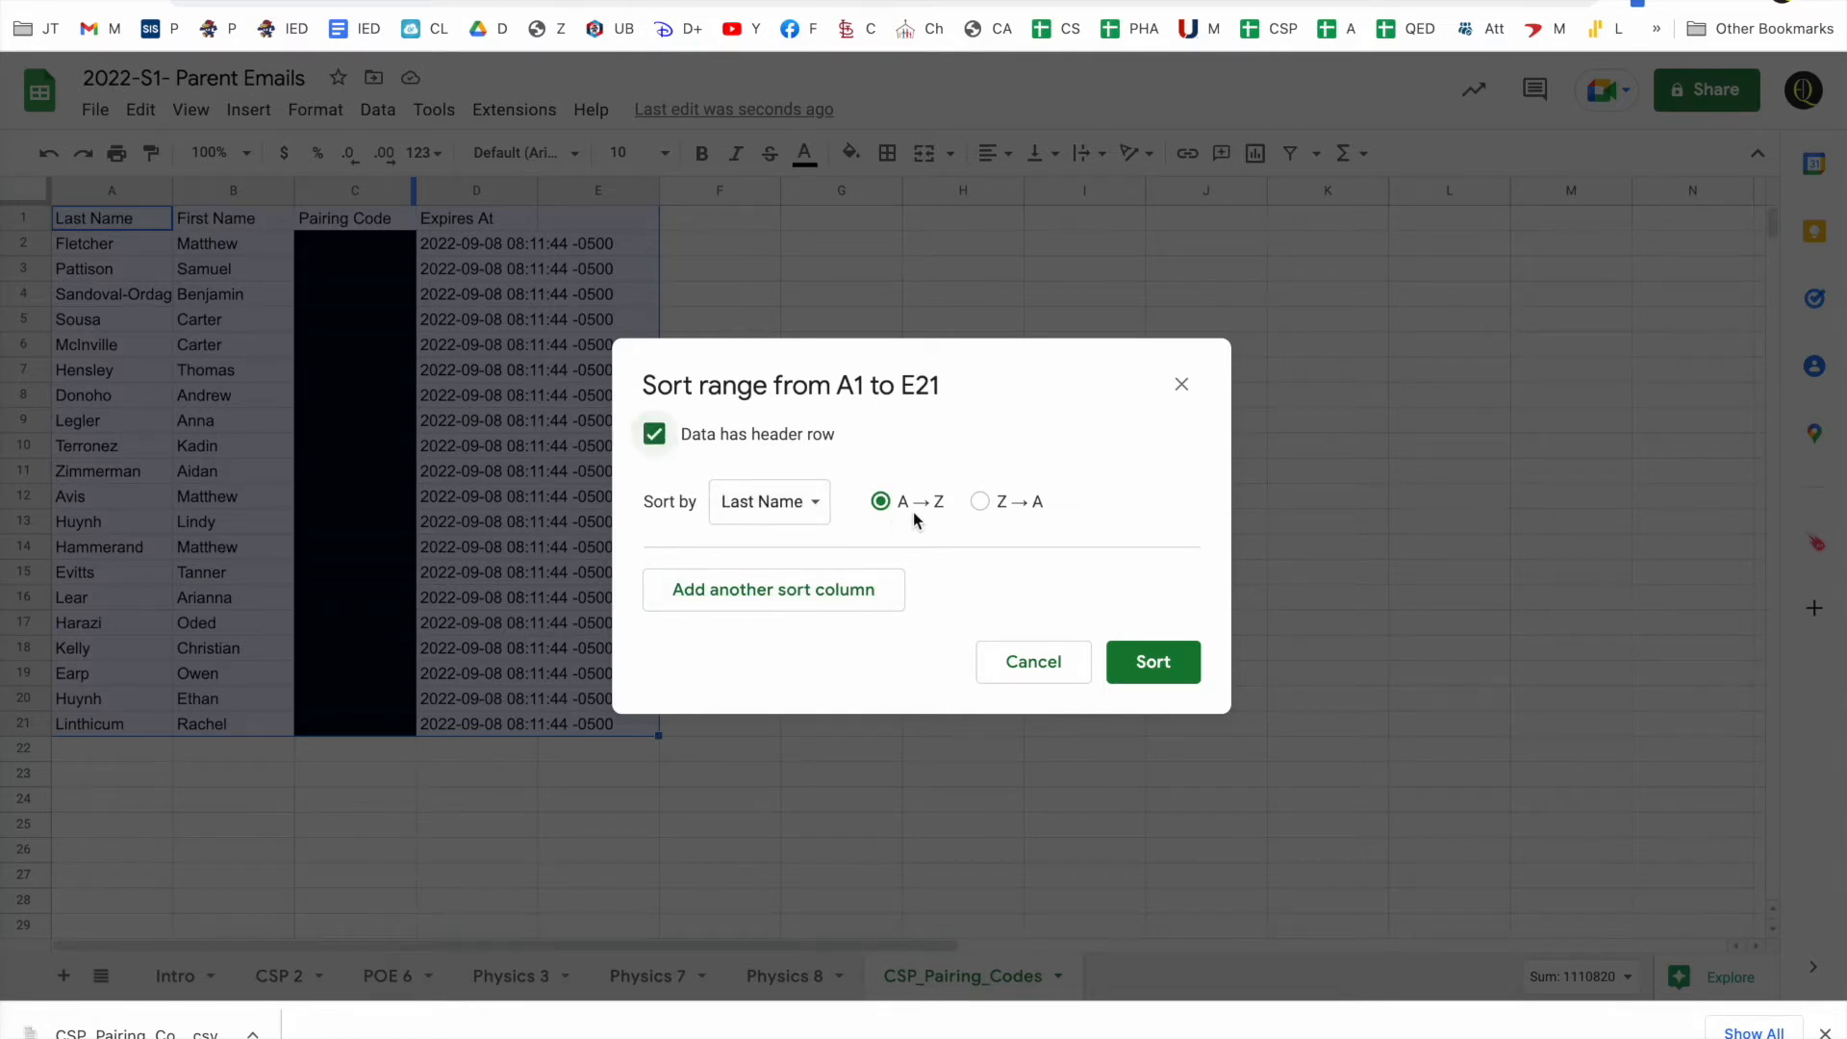
pyautogui.click(783, 596)
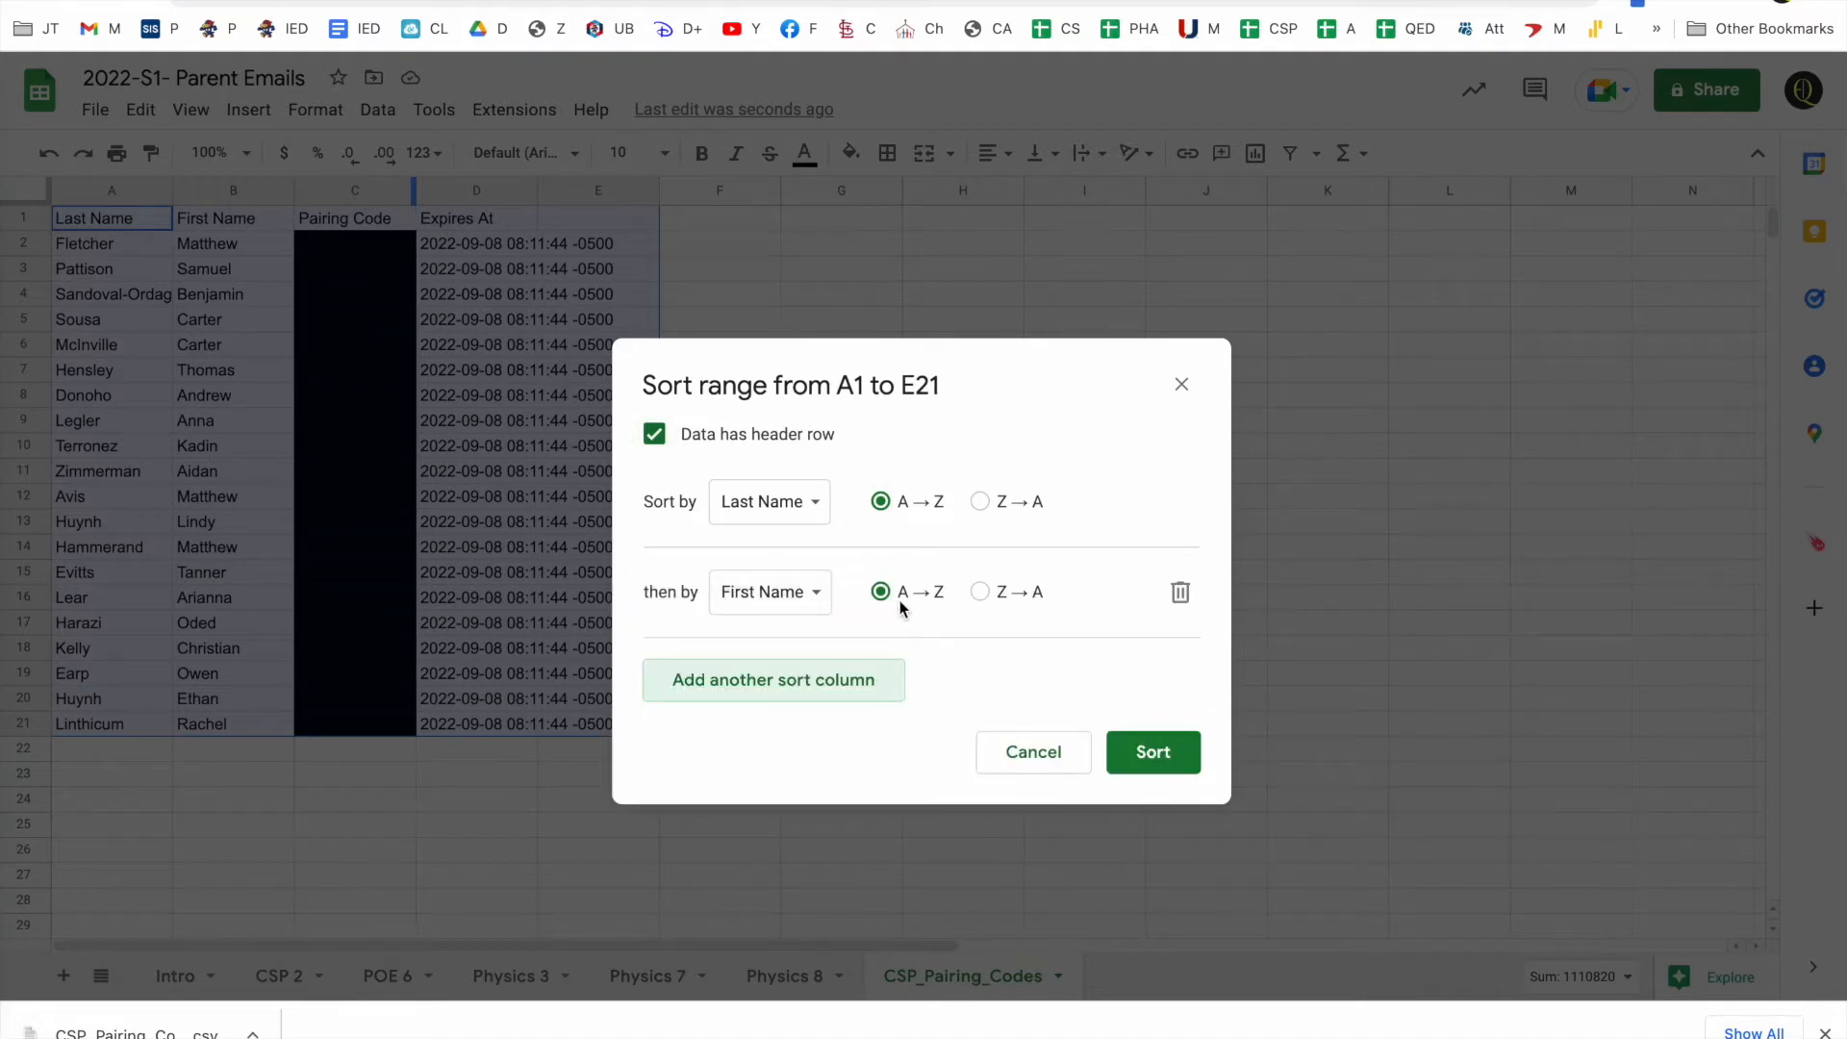
pyautogui.click(1153, 752)
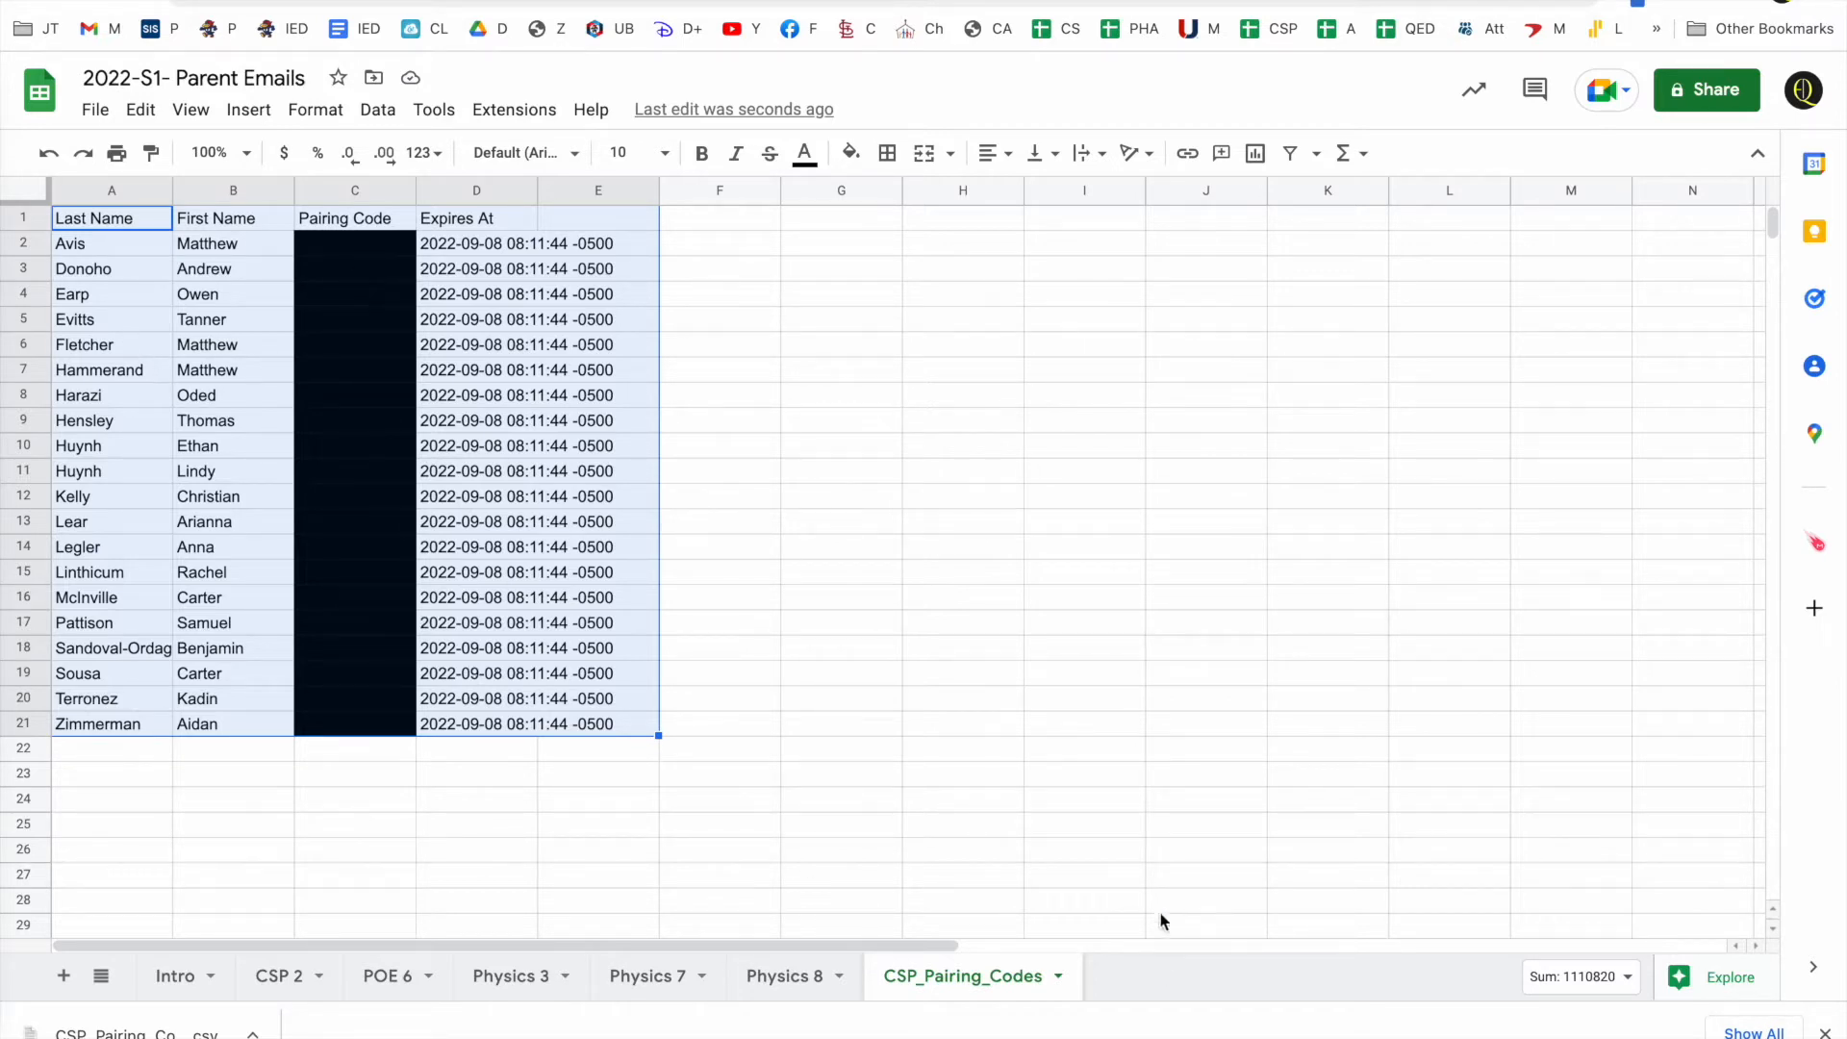
# - Copy the Guardian Emails column from the CSP 2 sheet into a widened column F of the CSP_Pairing_Codes sheet, starting at F1
pyautogui.click(276, 979)
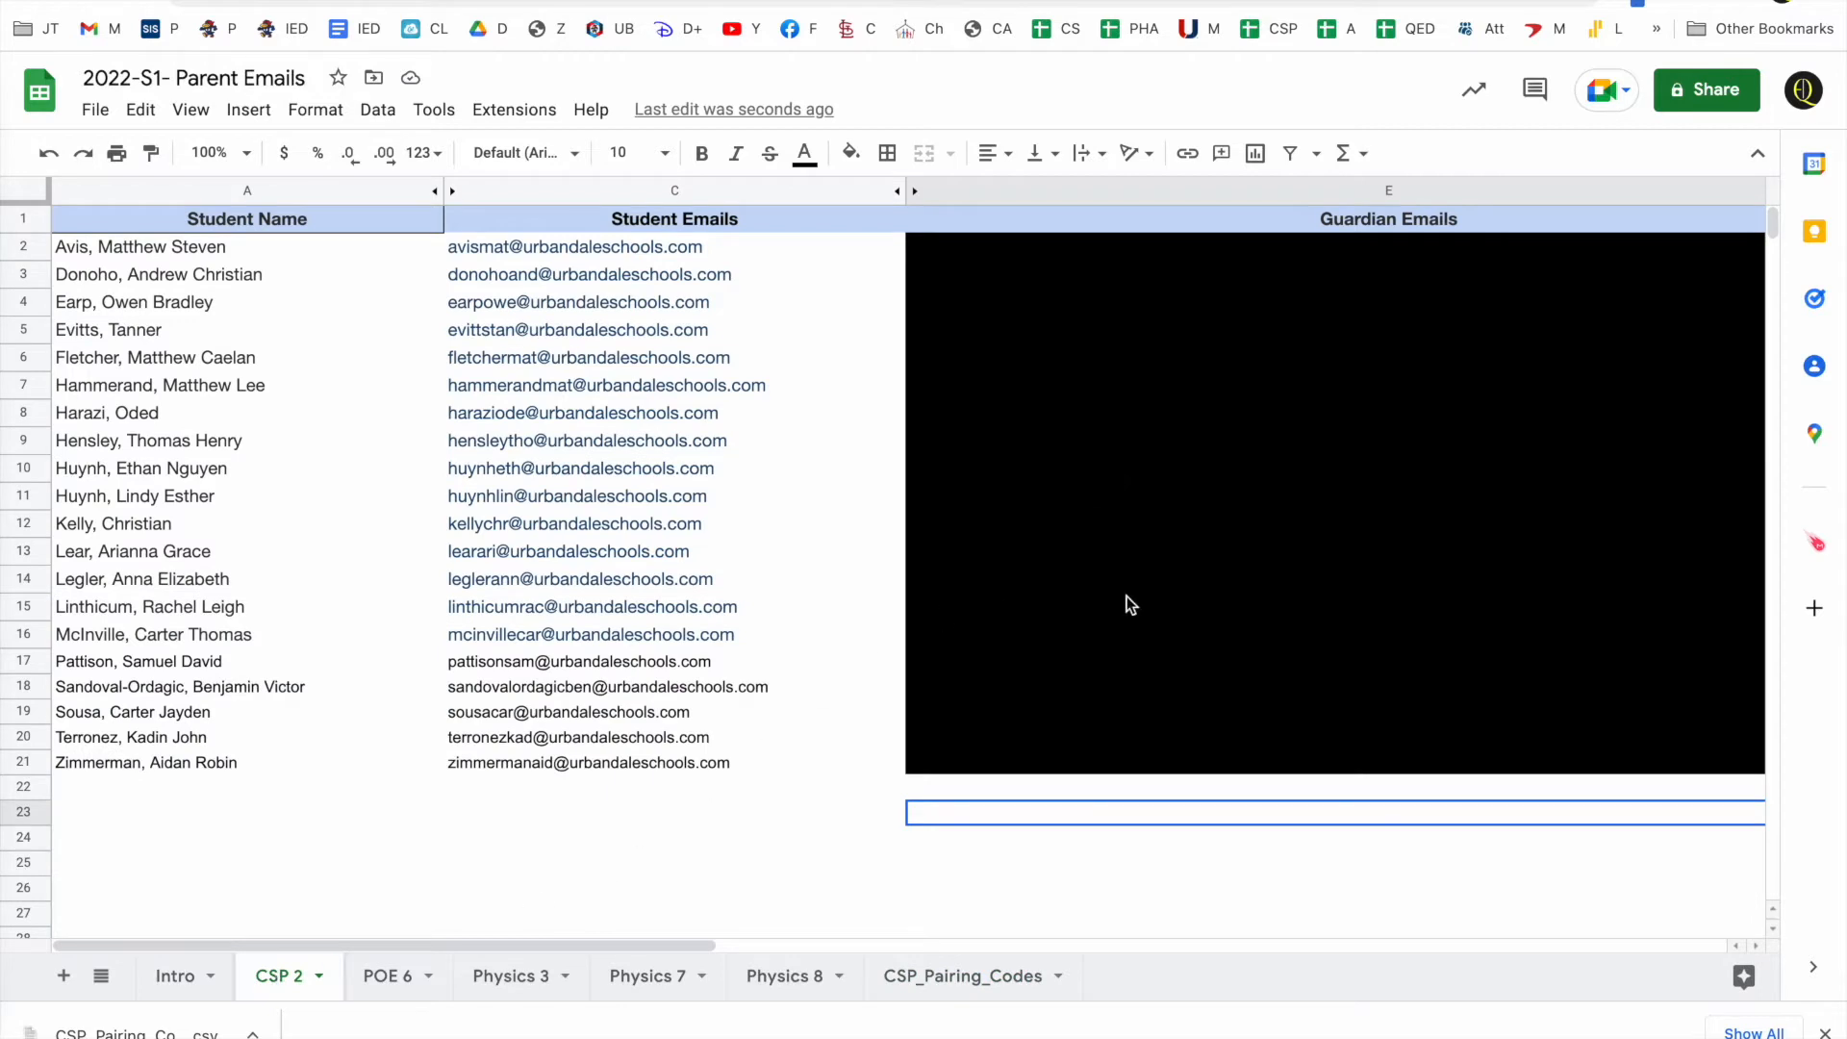
pyautogui.moveTo(1198, 213); pyautogui.dragTo(1200, 762)
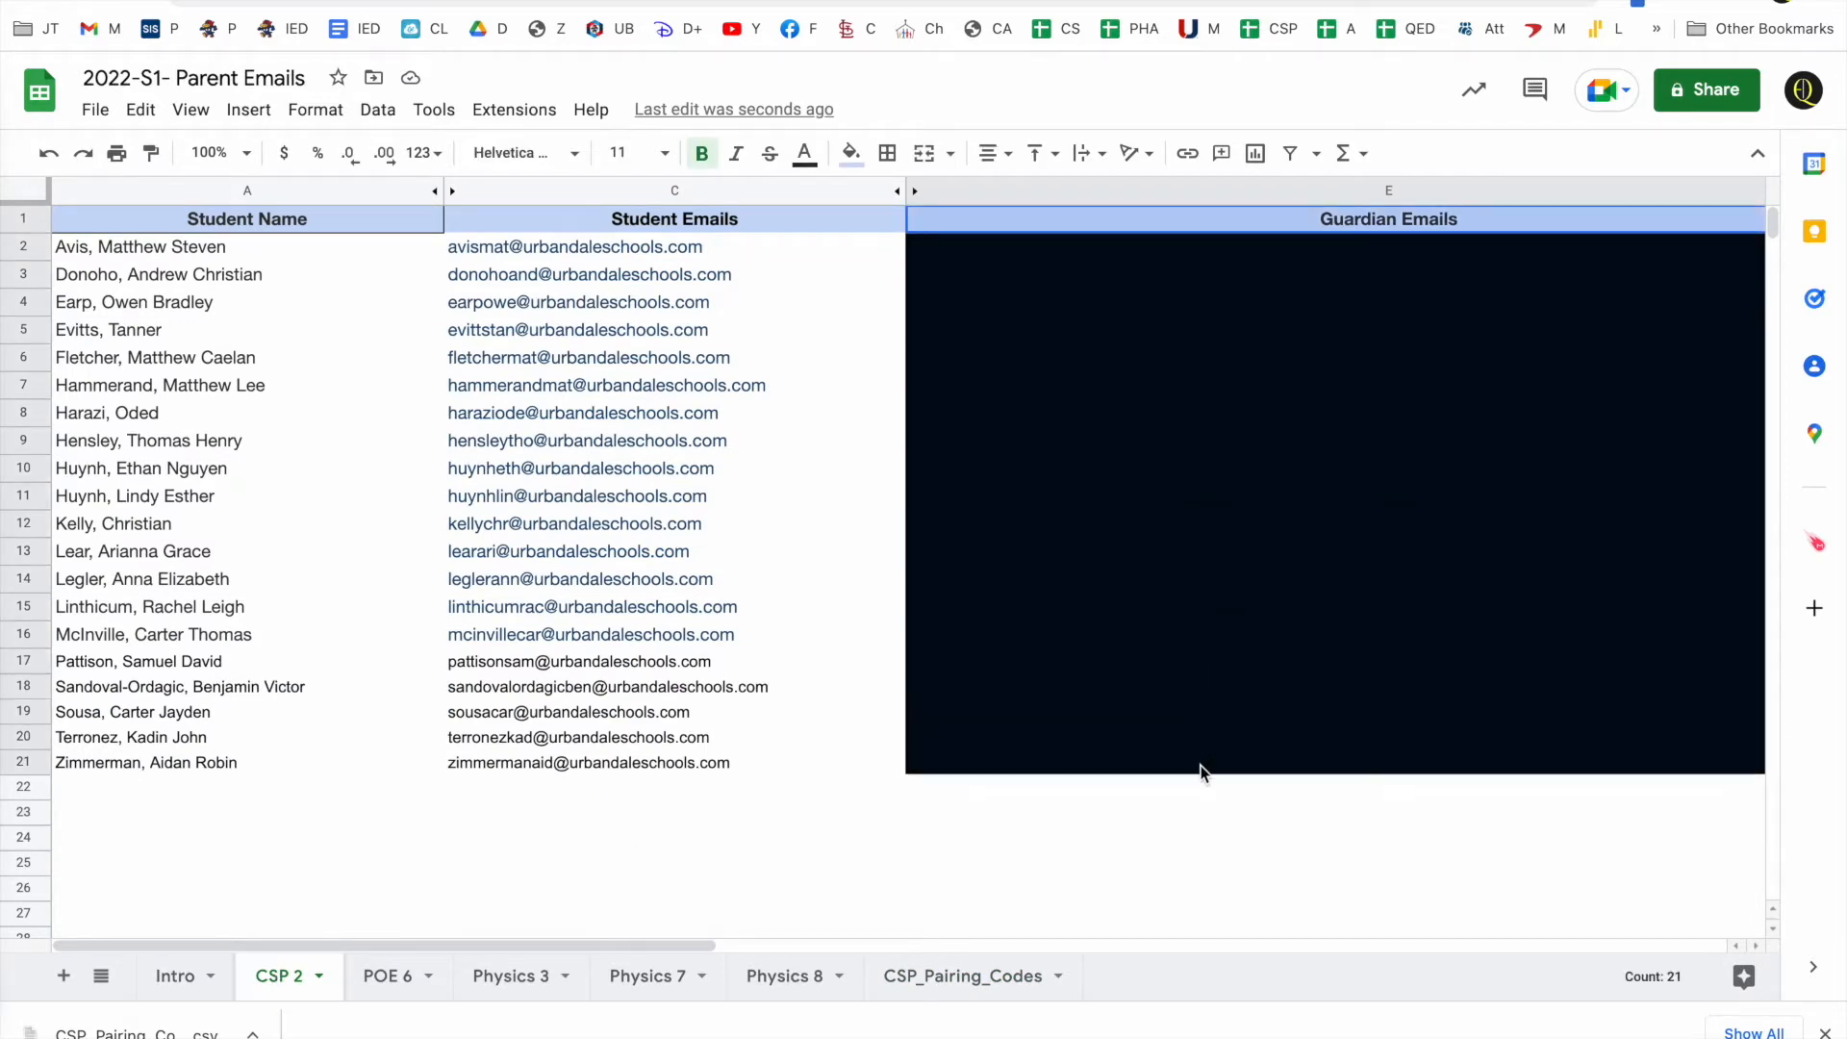
pyautogui.hotkey('ctrl', 'c')
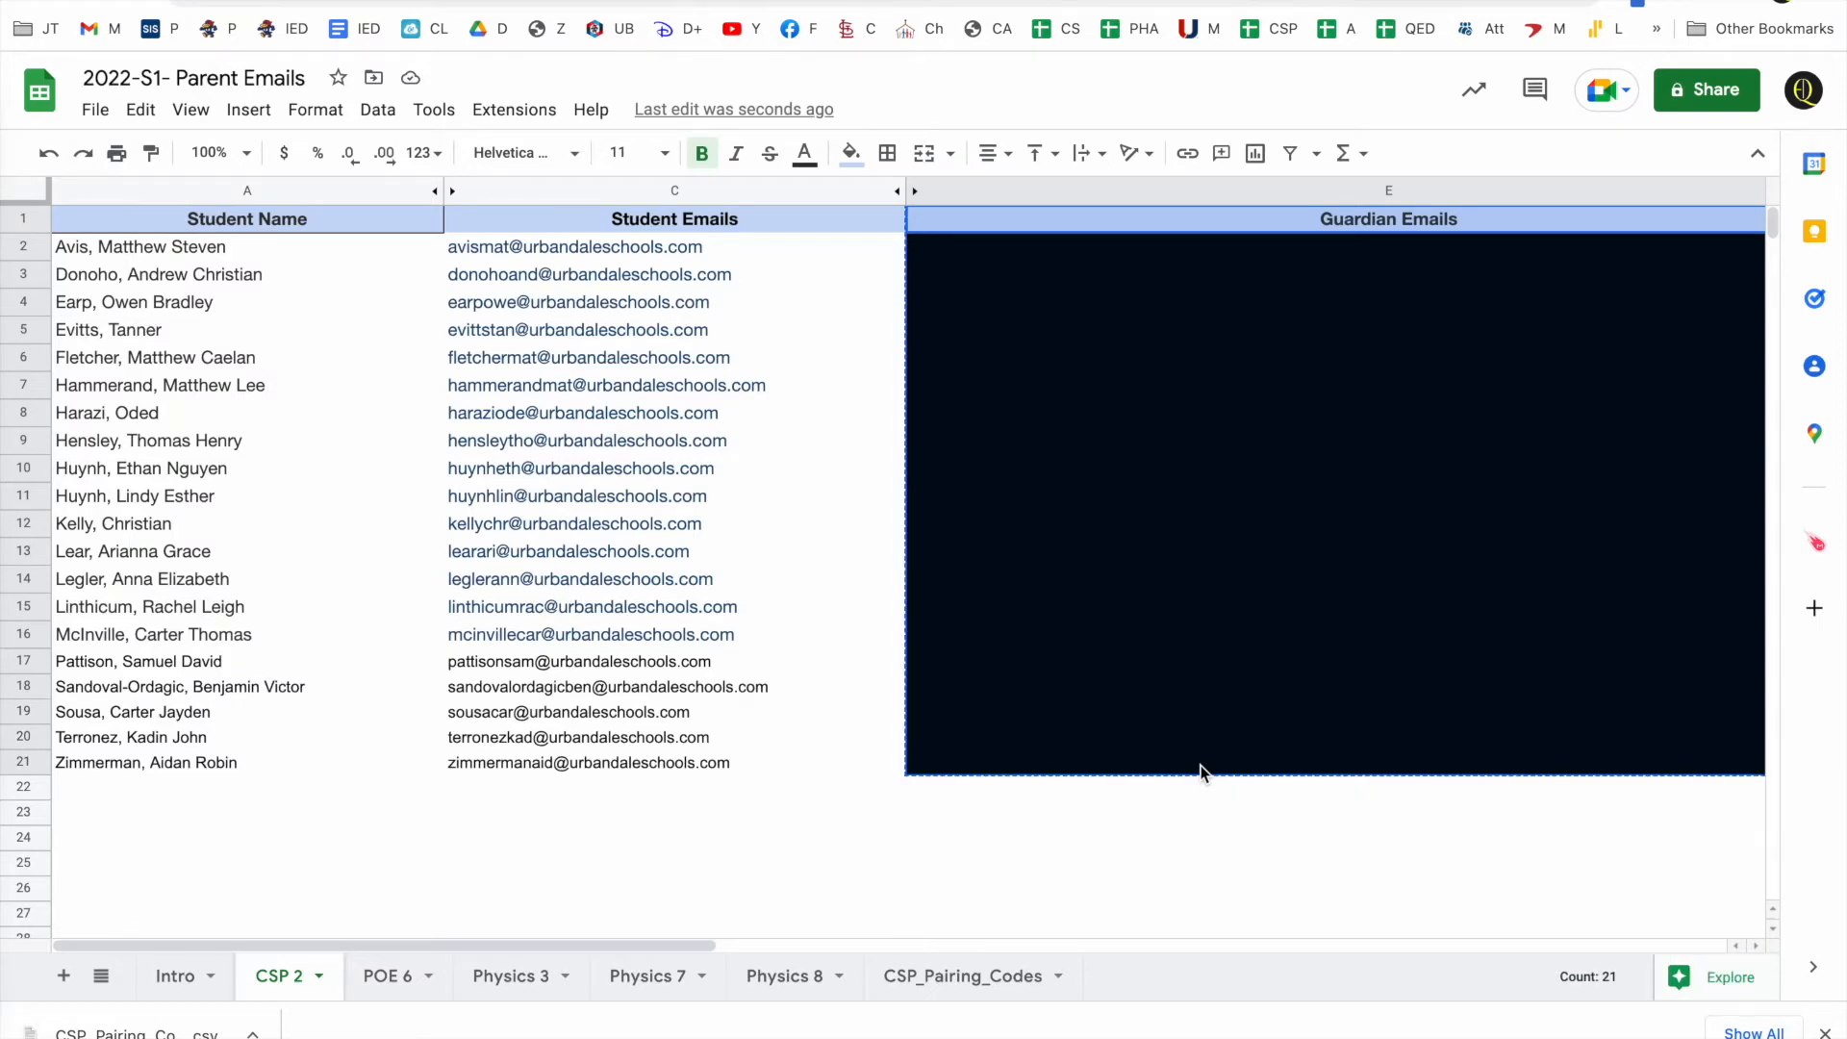
pyautogui.click(944, 975)
pyautogui.moveTo(782, 191); pyautogui.dragTo(1214, 190)
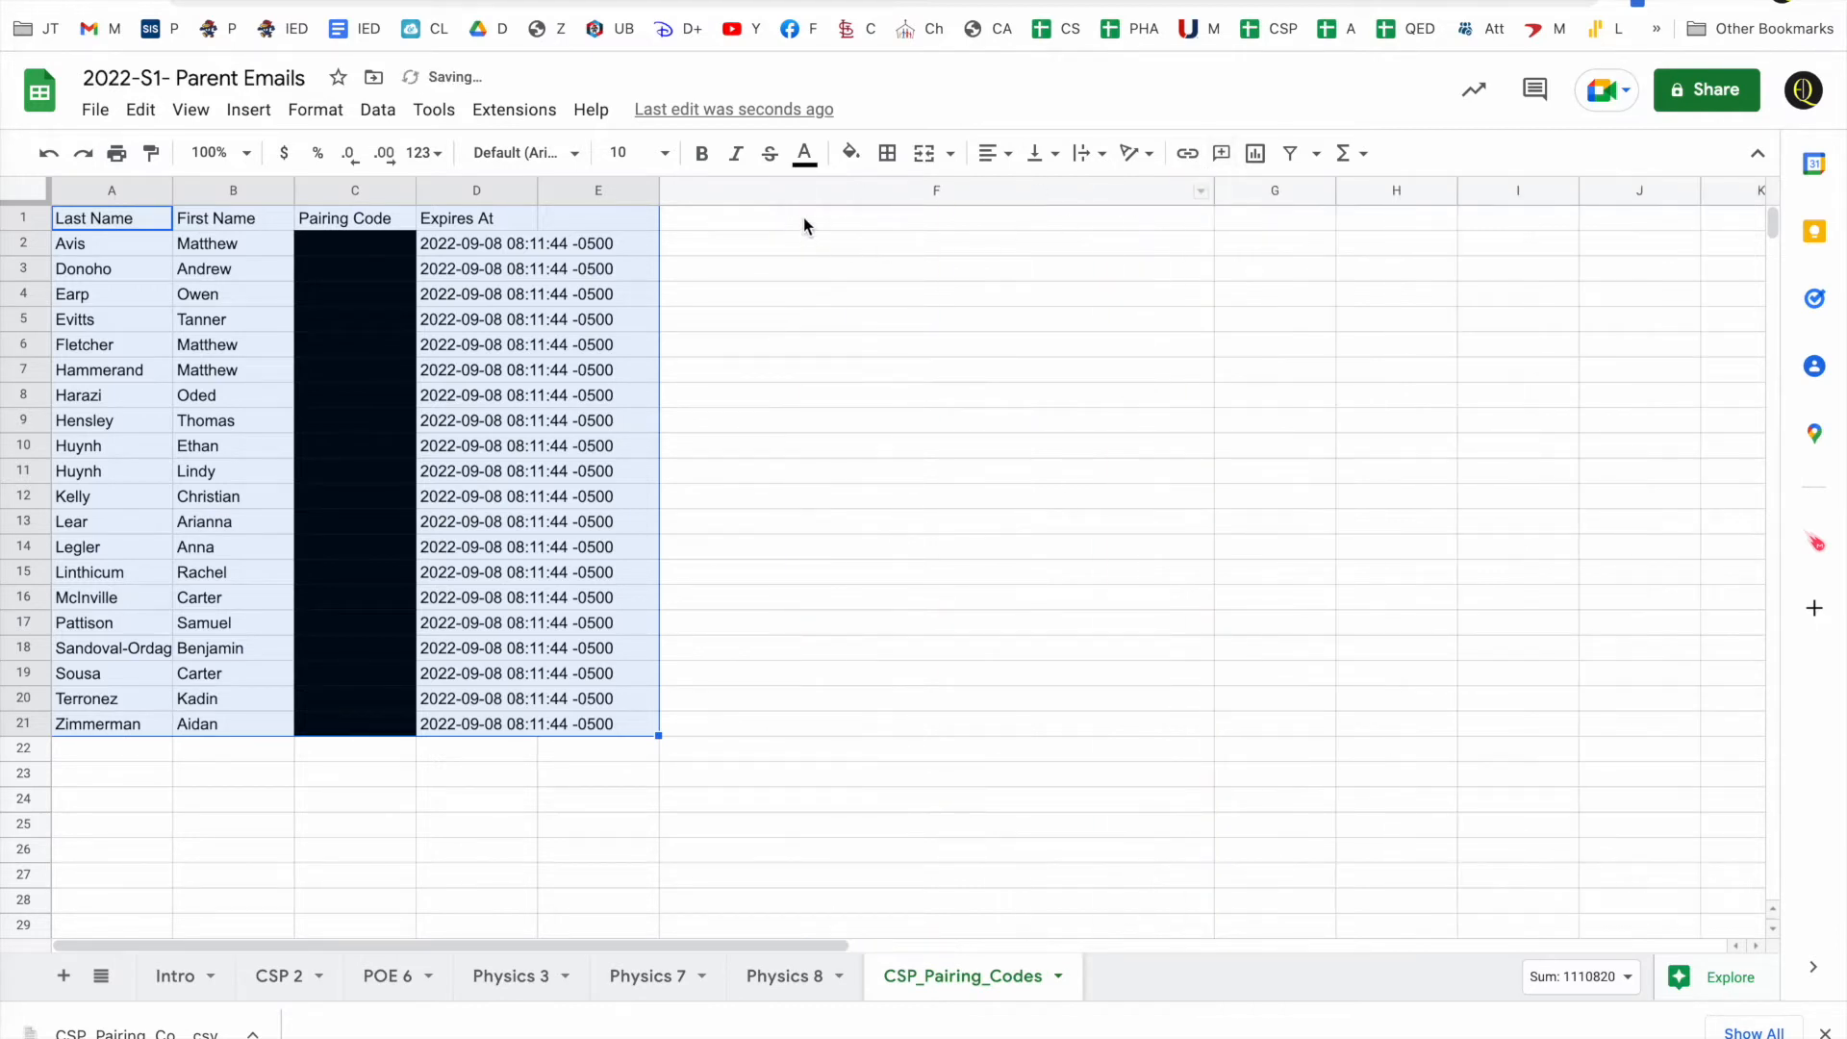
pyautogui.click(804, 217)
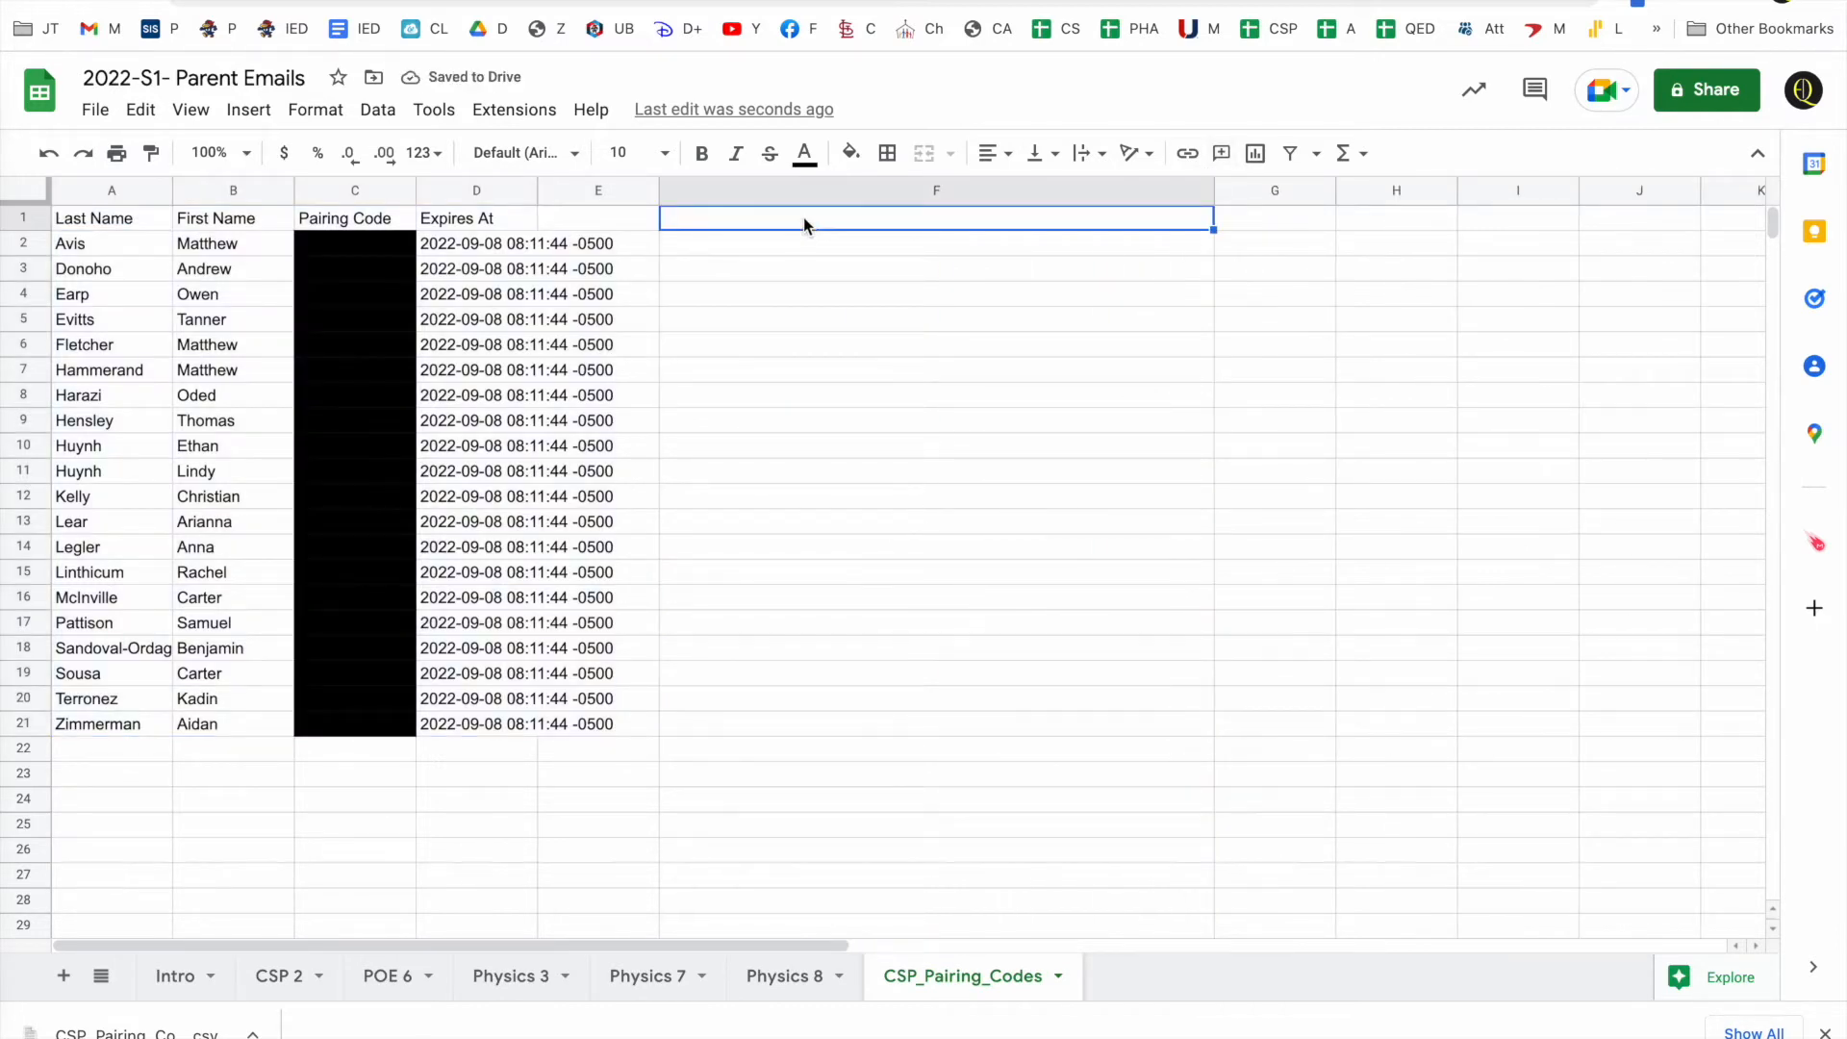
pyautogui.hotkey('ctrl', 'v')
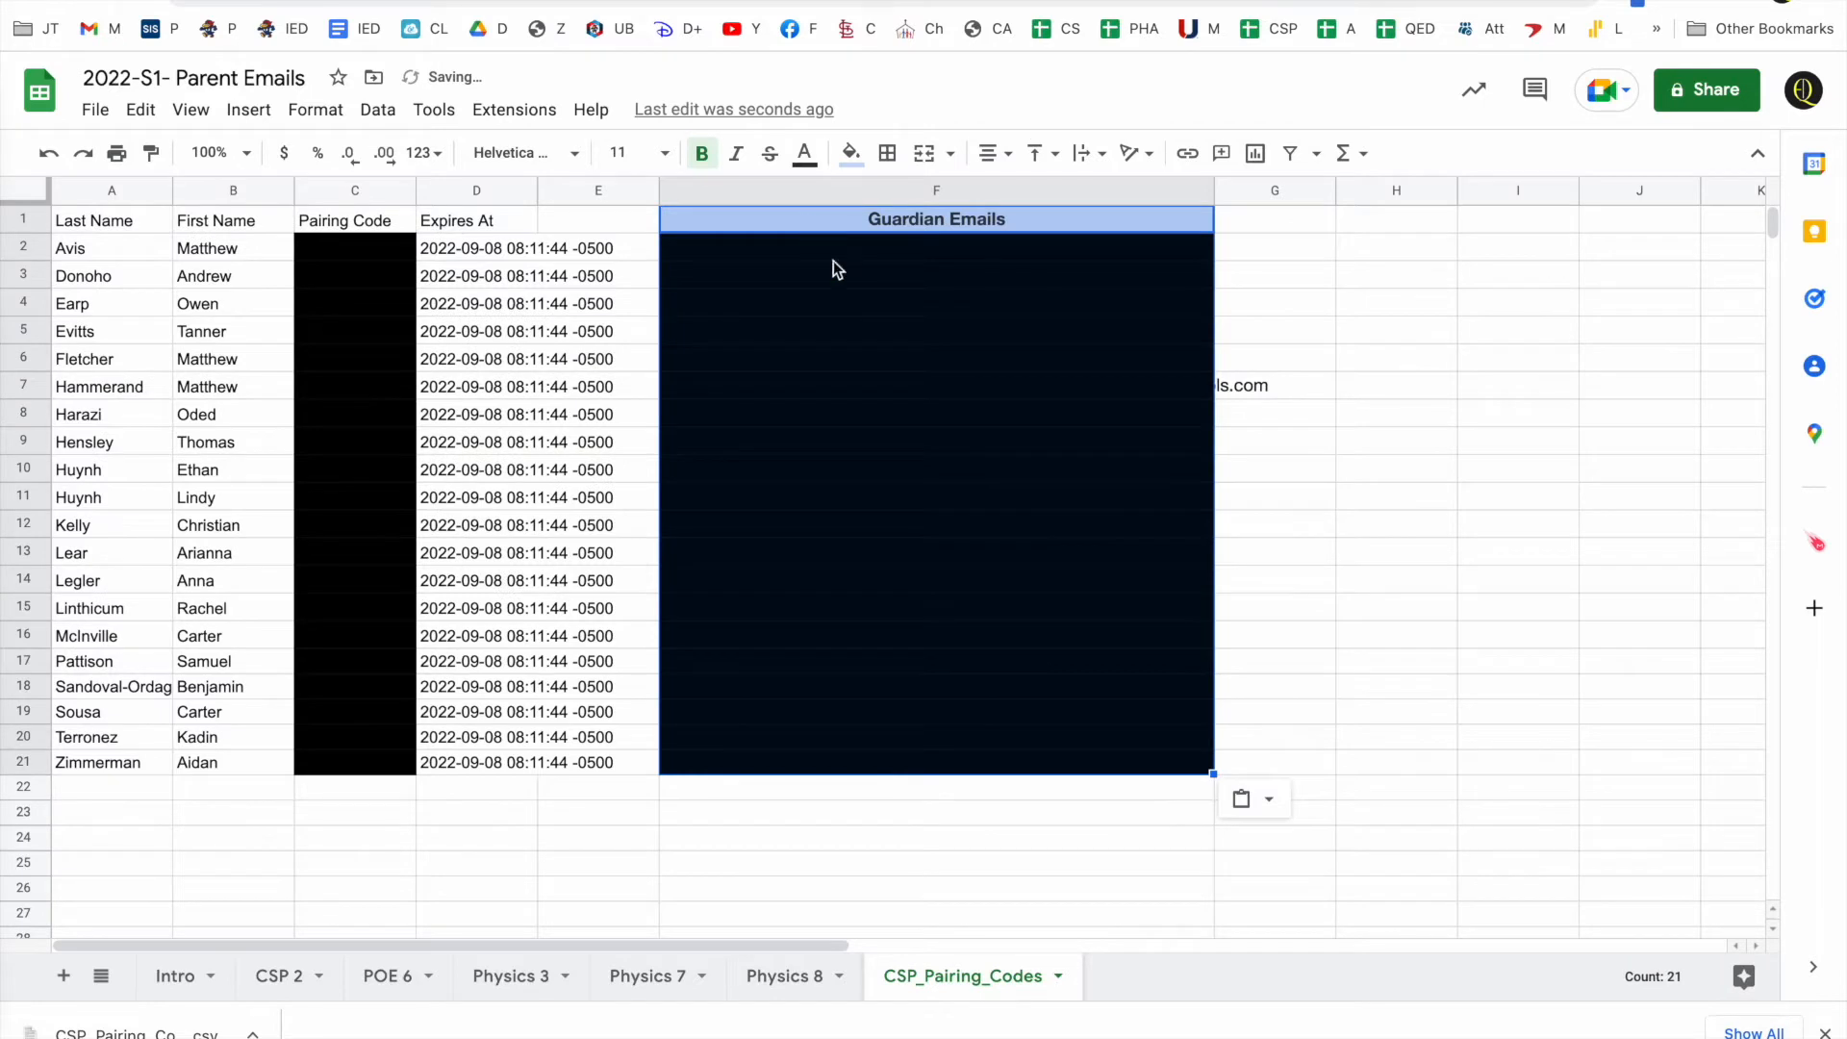
pyautogui.moveTo(1214, 190); pyautogui.dragTo(1310, 193)
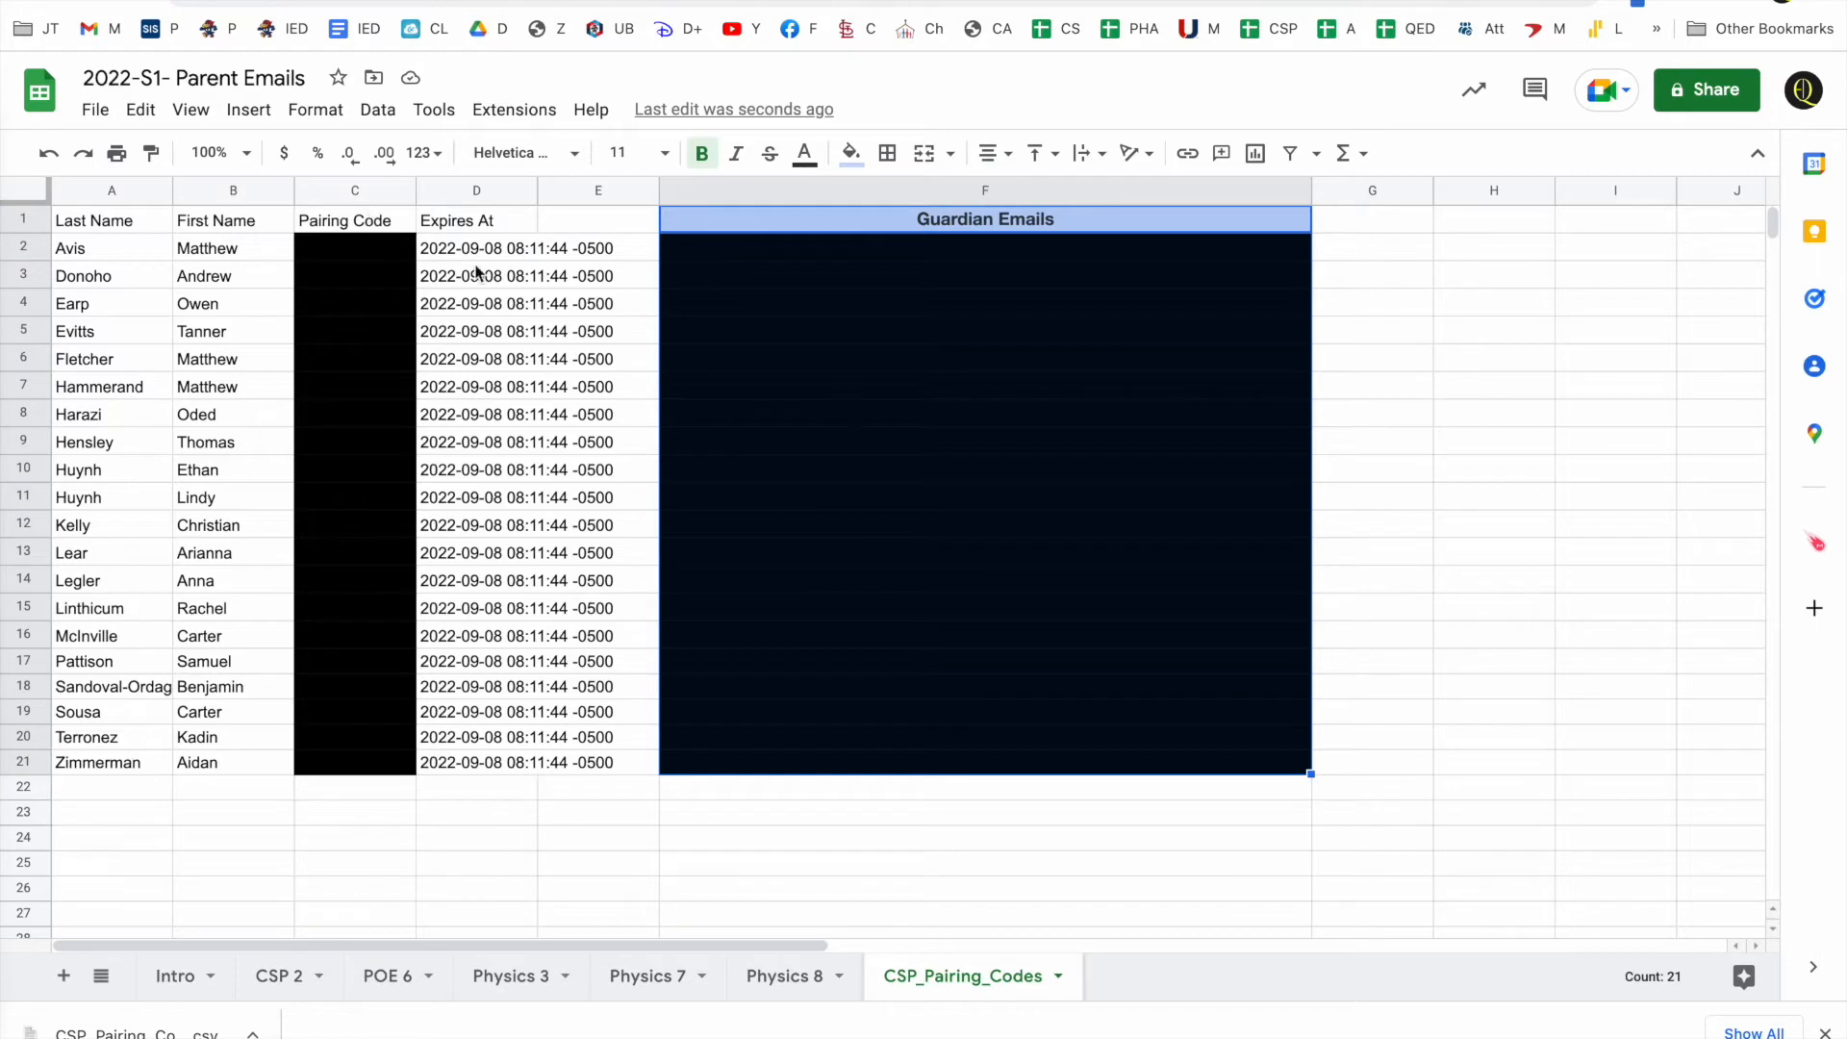
# - Change the Guardian Emails header in cell F1 to "Email"
pyautogui.click(1000, 224)
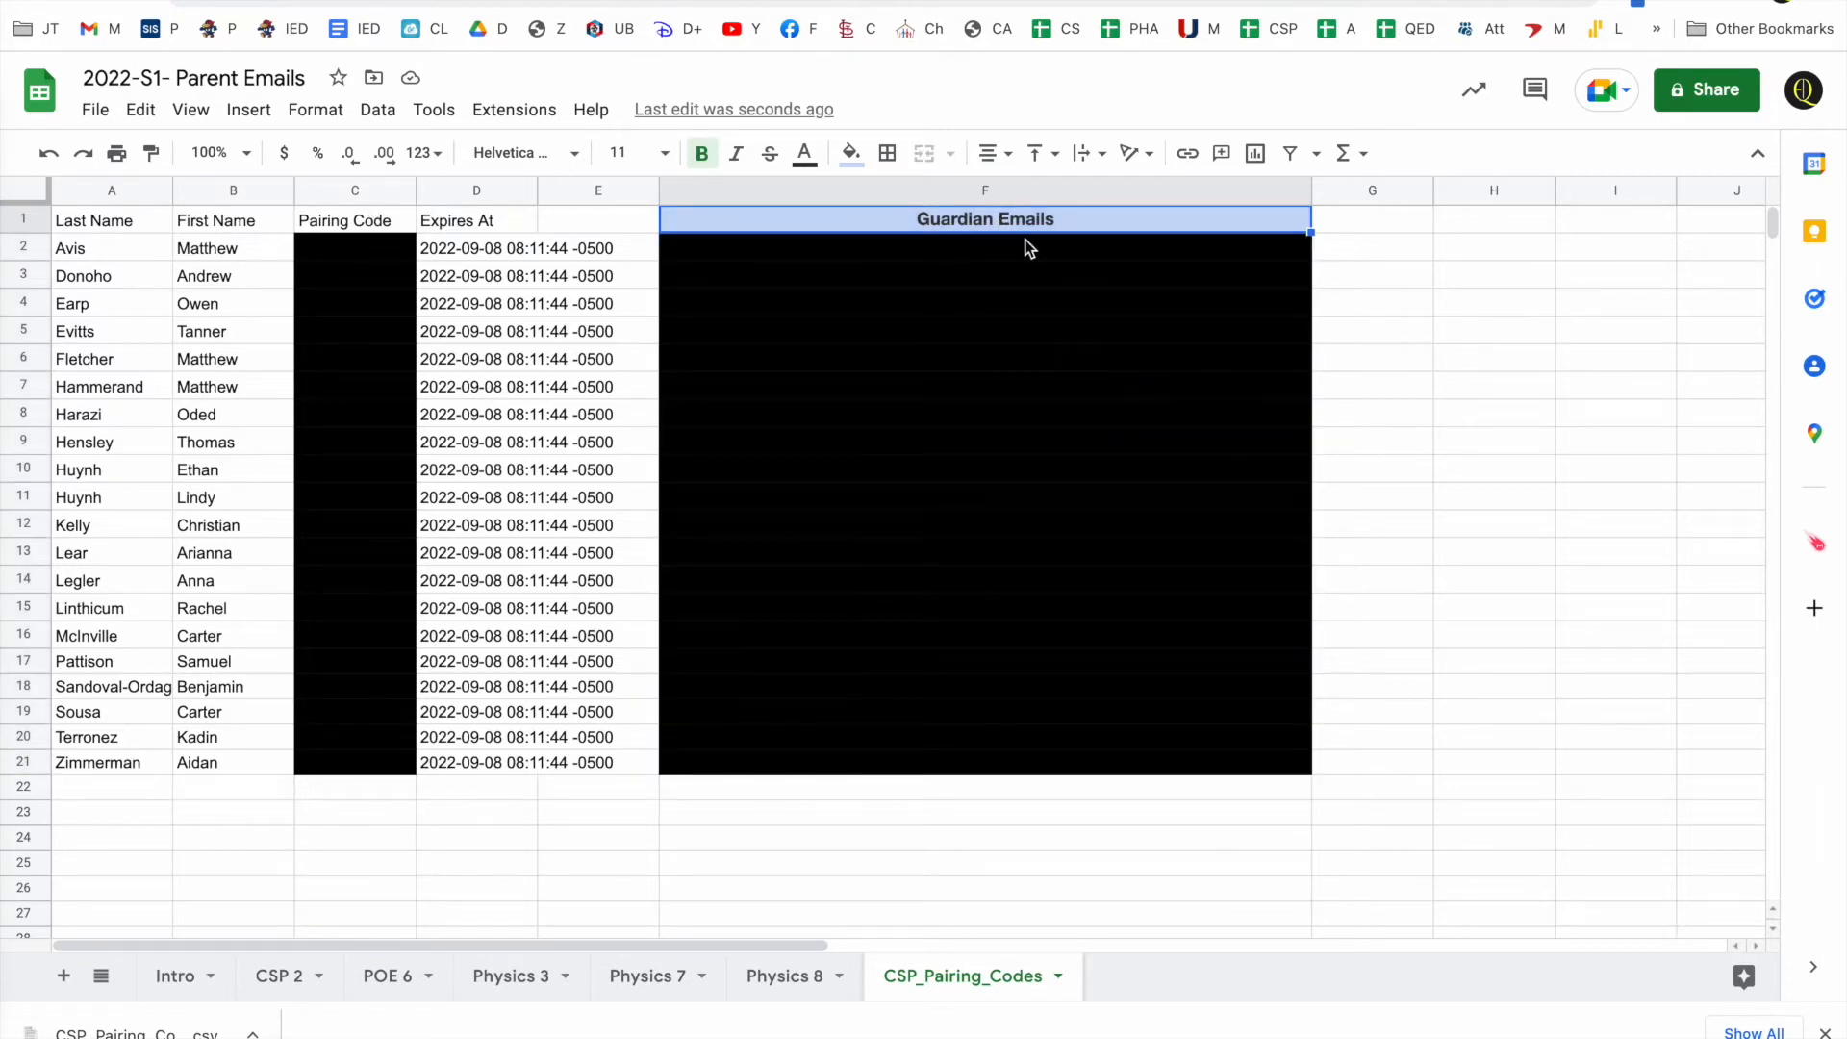
pyautogui.write('Email')
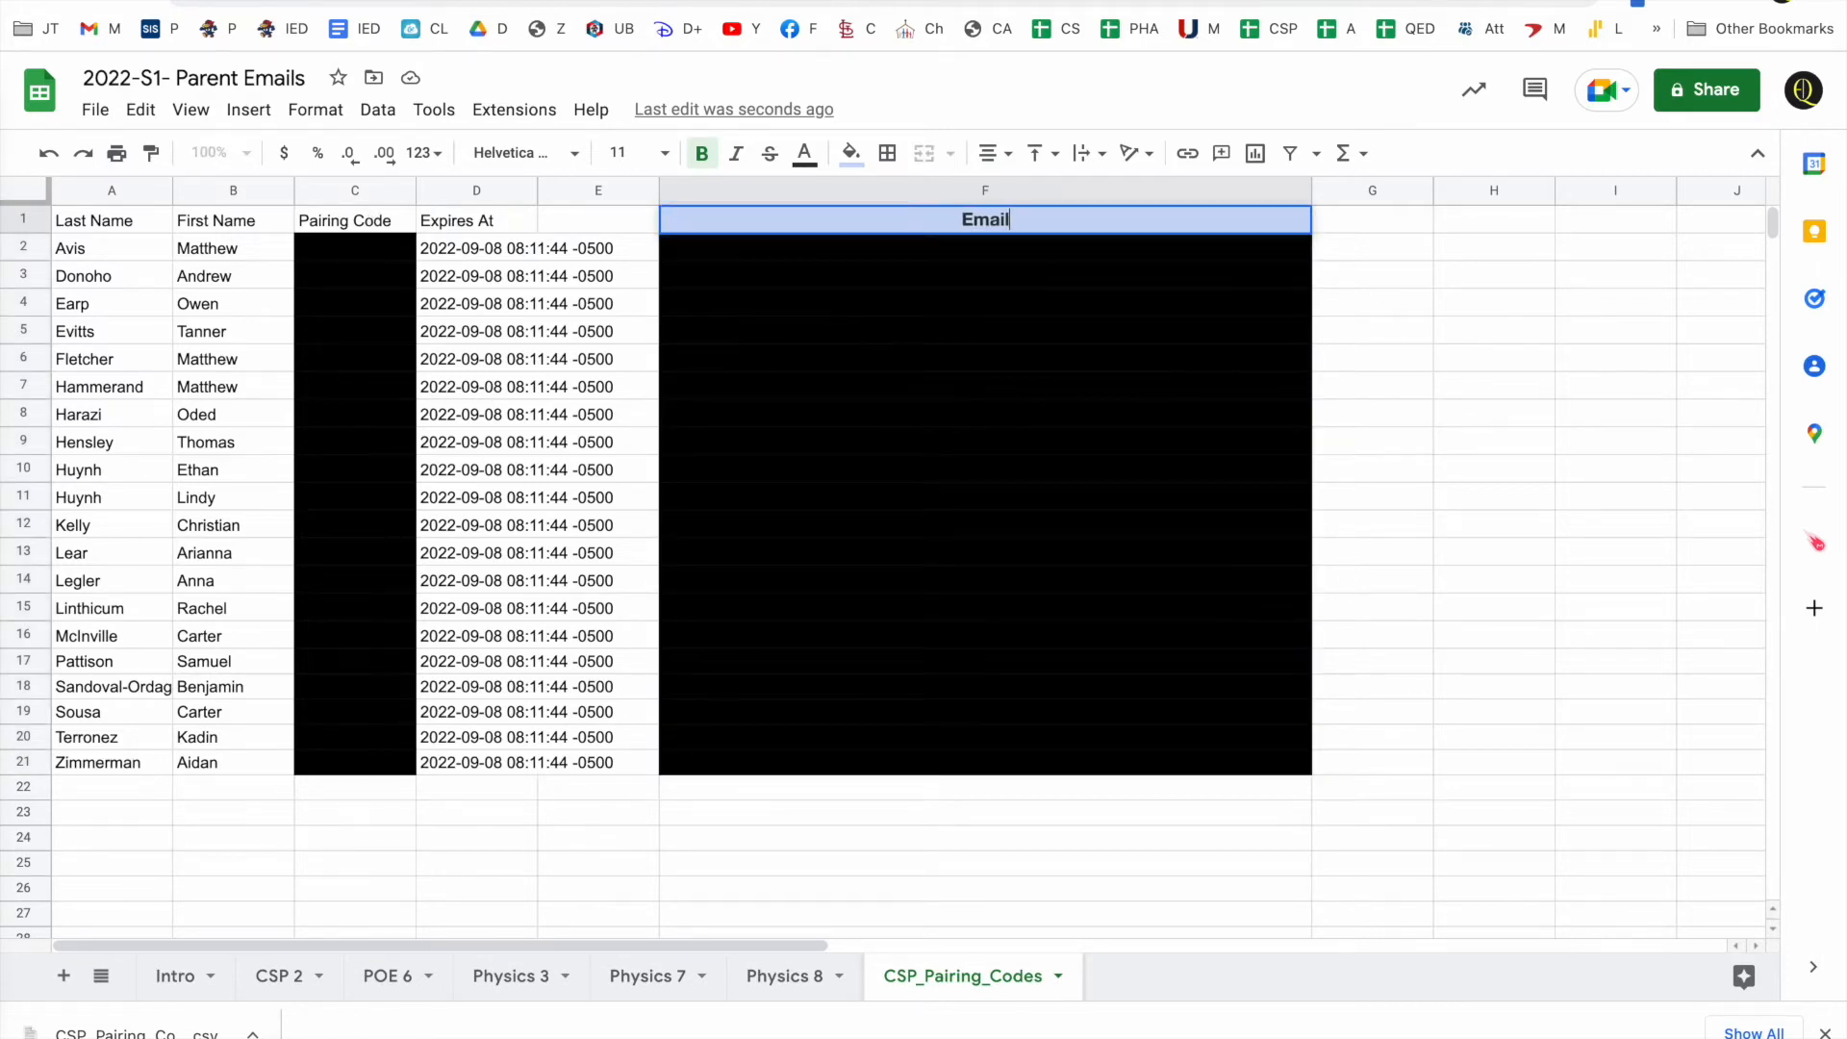
pyautogui.click(1476, 471)
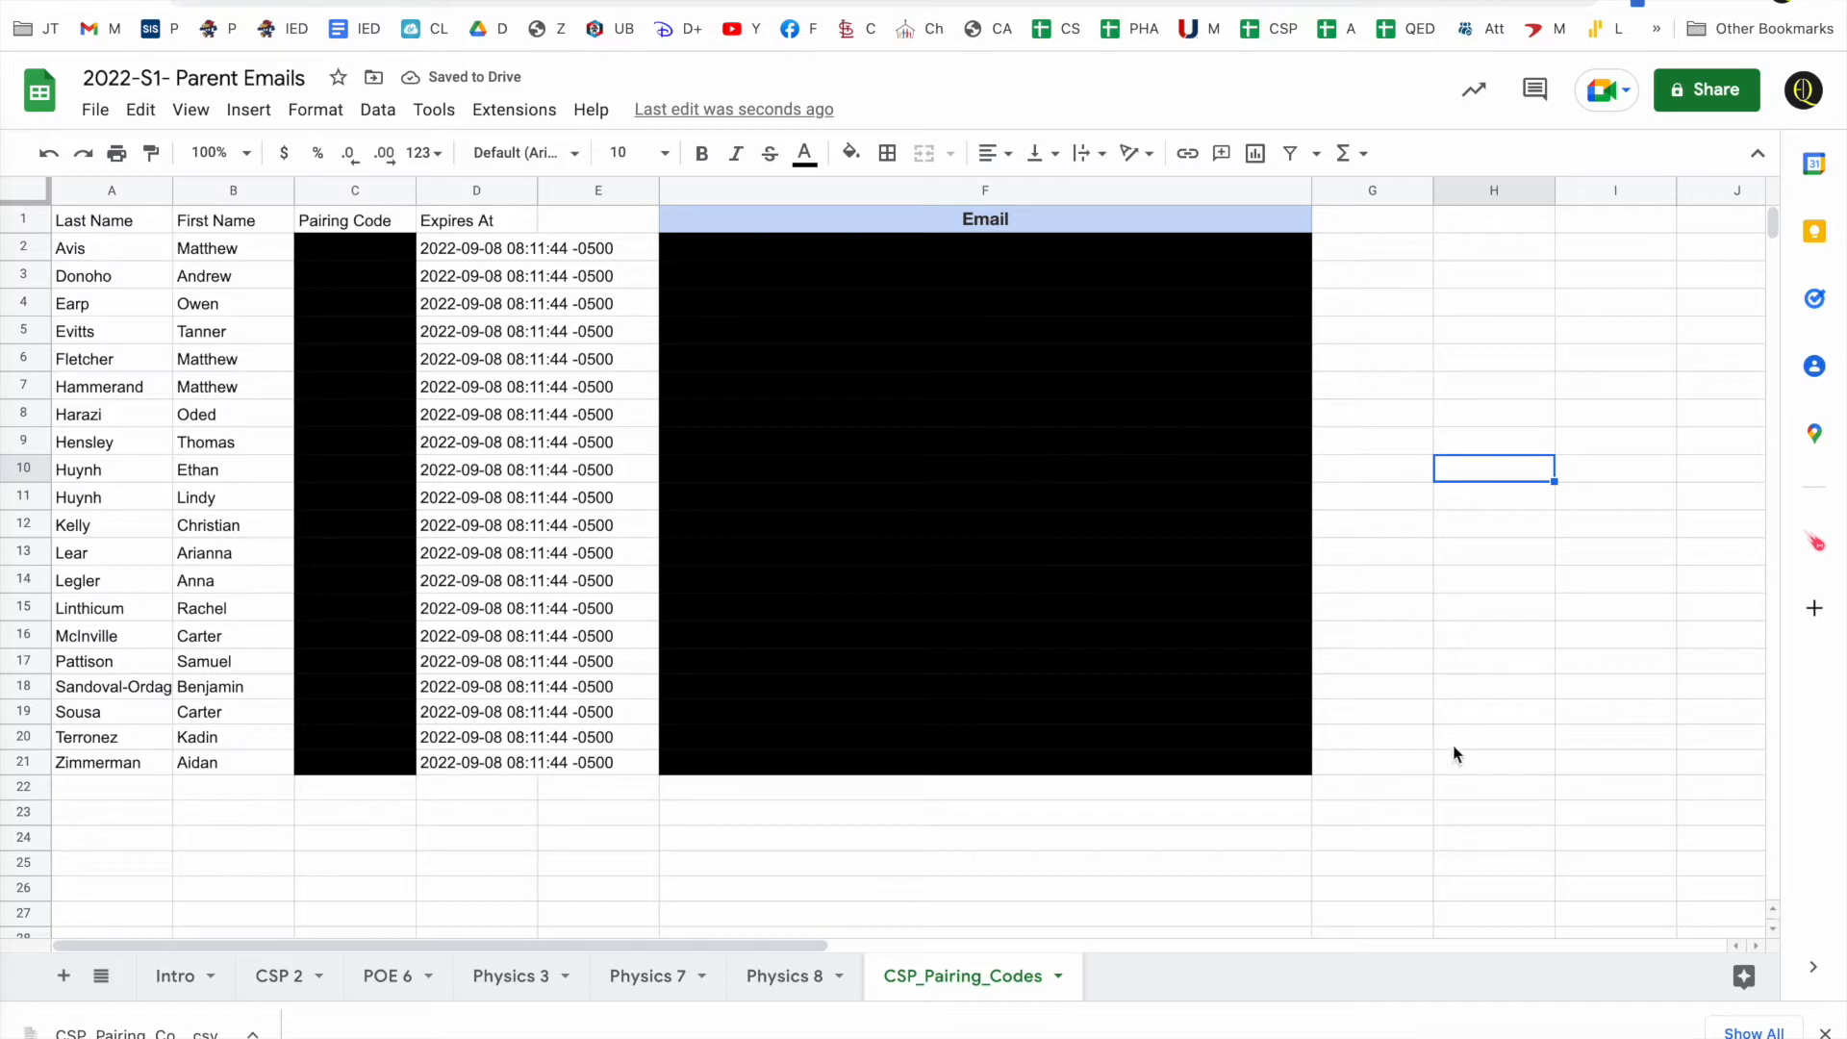
pyautogui.click(1375, 229)
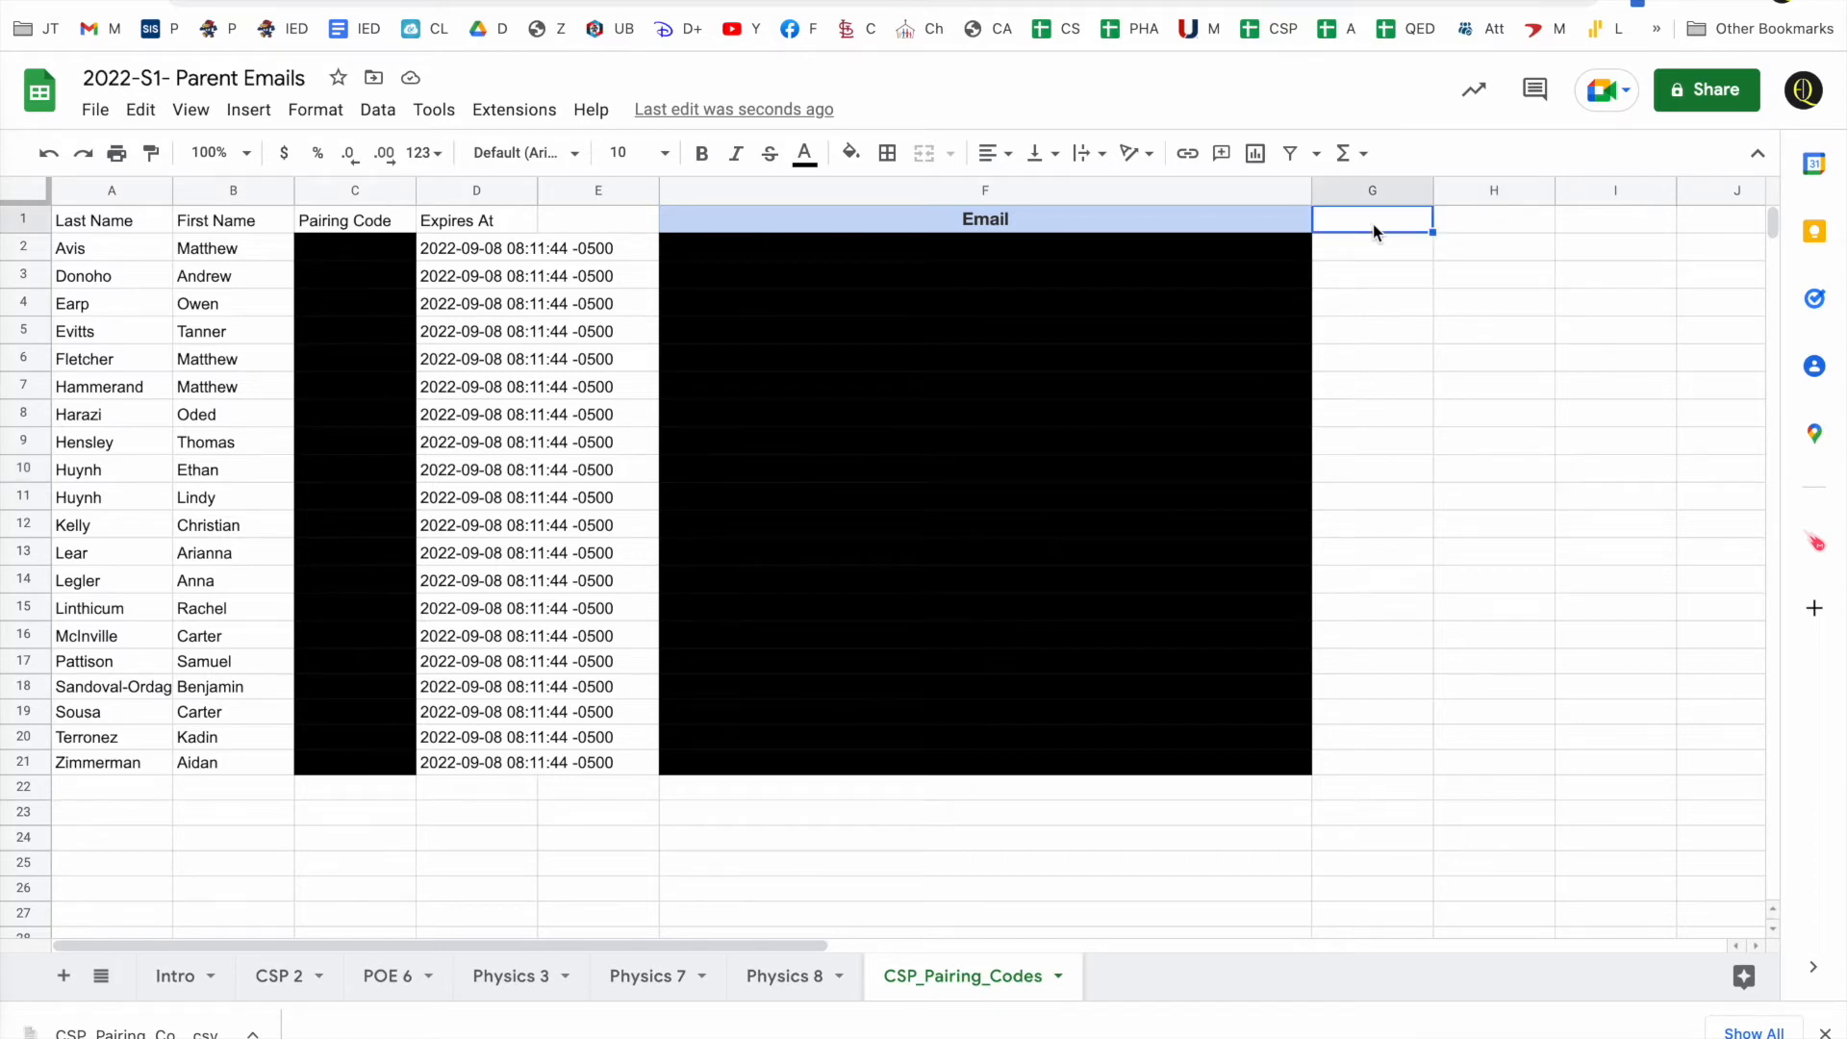
pyautogui.write('BCC')
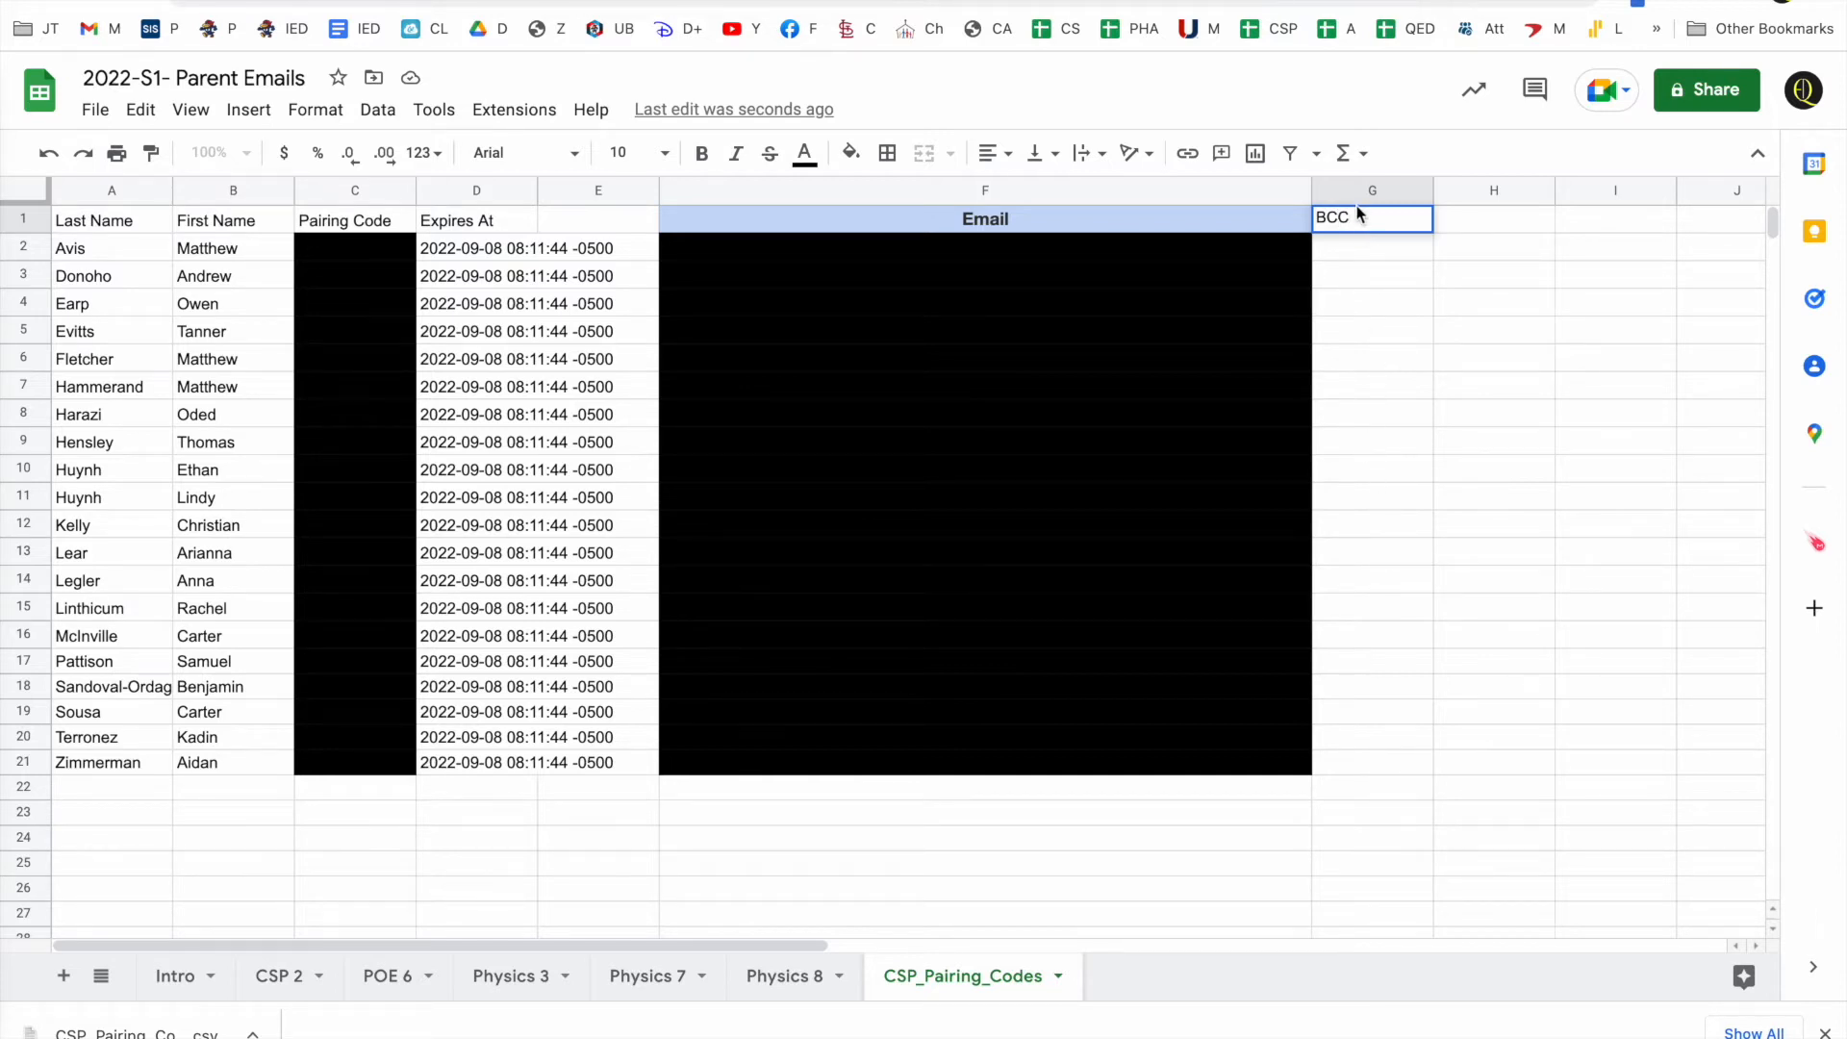
pyautogui.moveTo(1358, 217); pyautogui.dragTo(1318, 213)
pyautogui.press('BackSpace')
pyautogui.click(1472, 582)
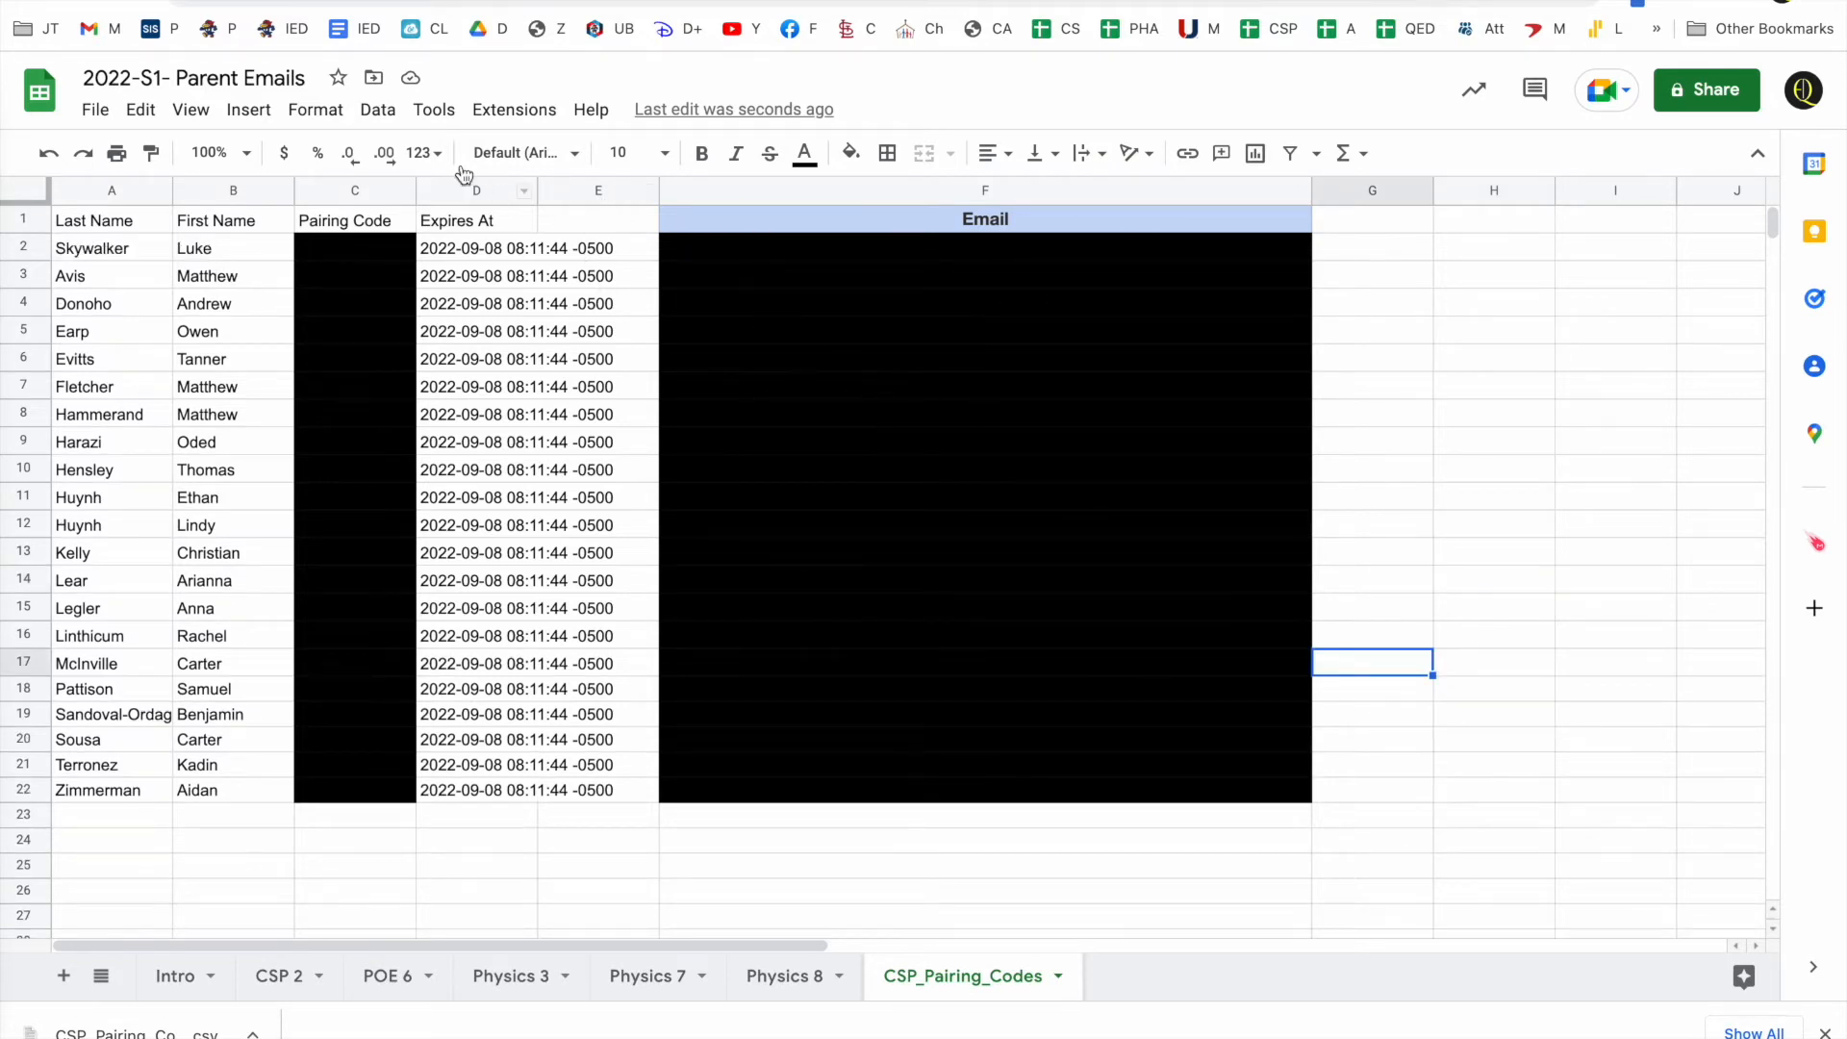
# - Open the Mailmeteor for Gmail extension on the CSP_Pairing_Codes sheet and start a new email template
pyautogui.click(505, 111)
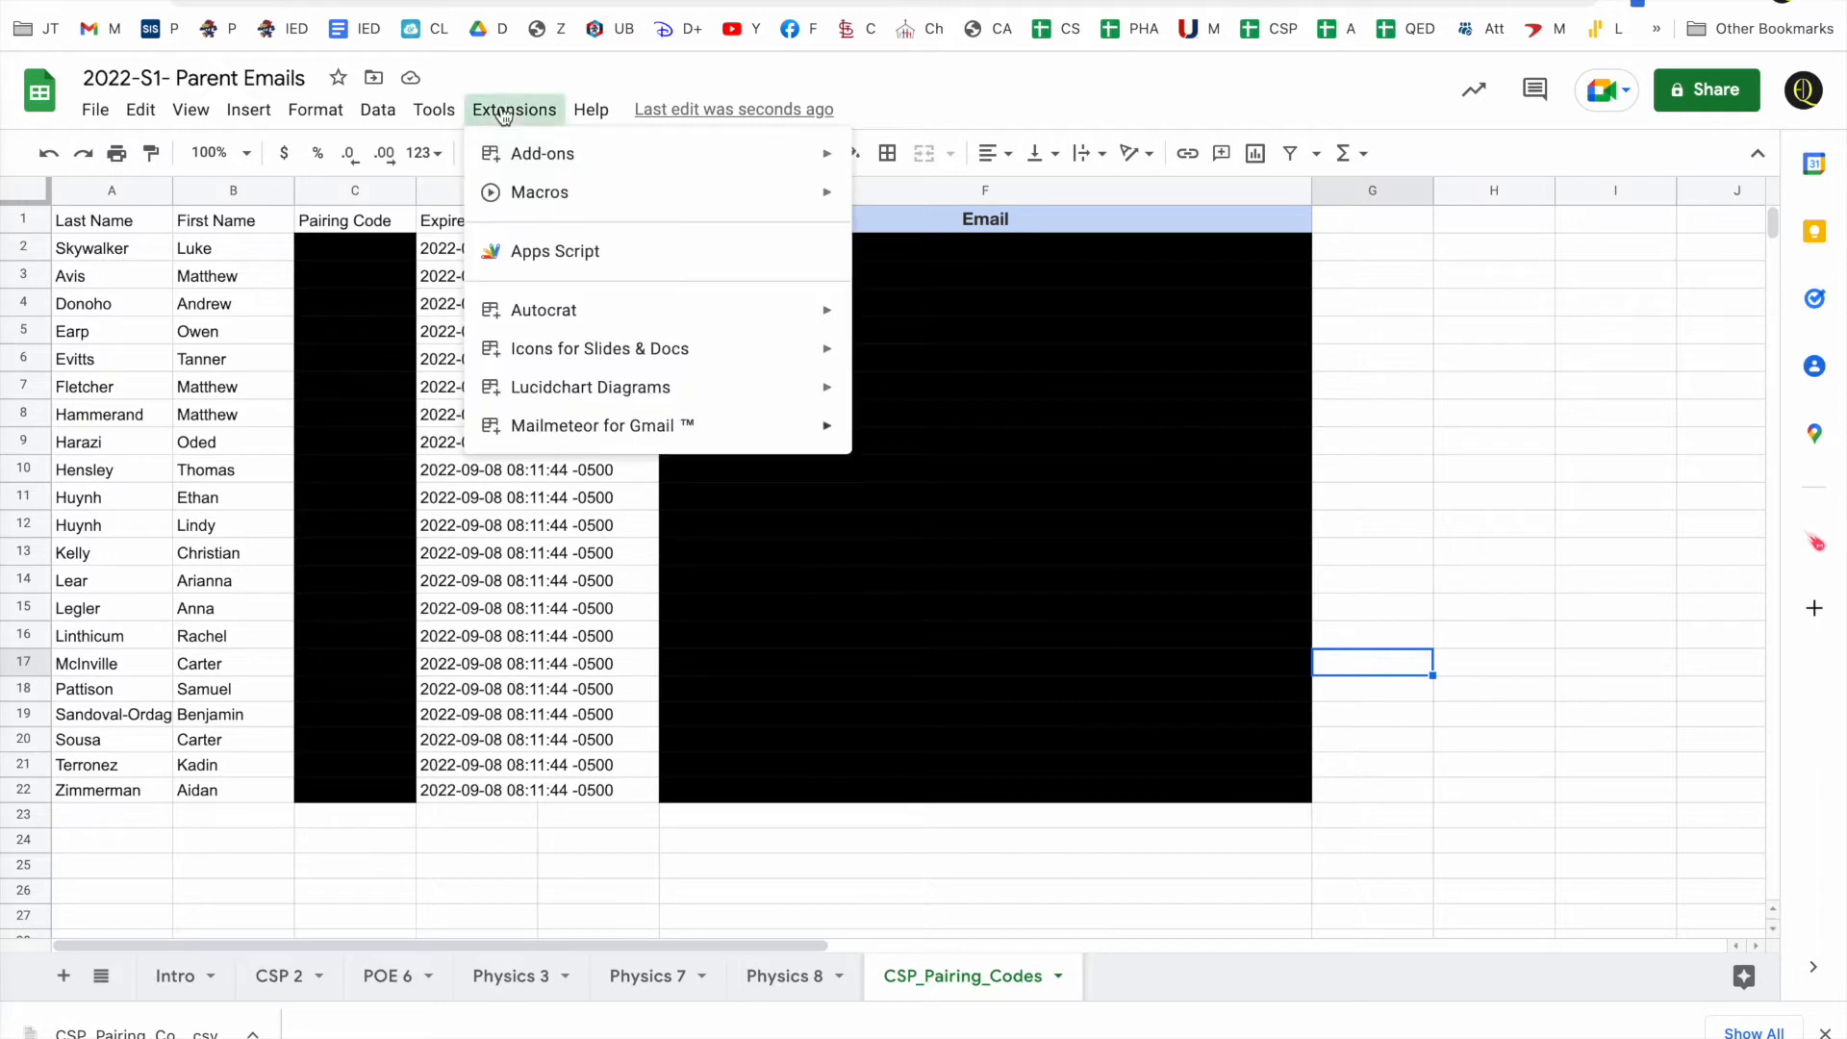
pyautogui.moveTo(589, 435)
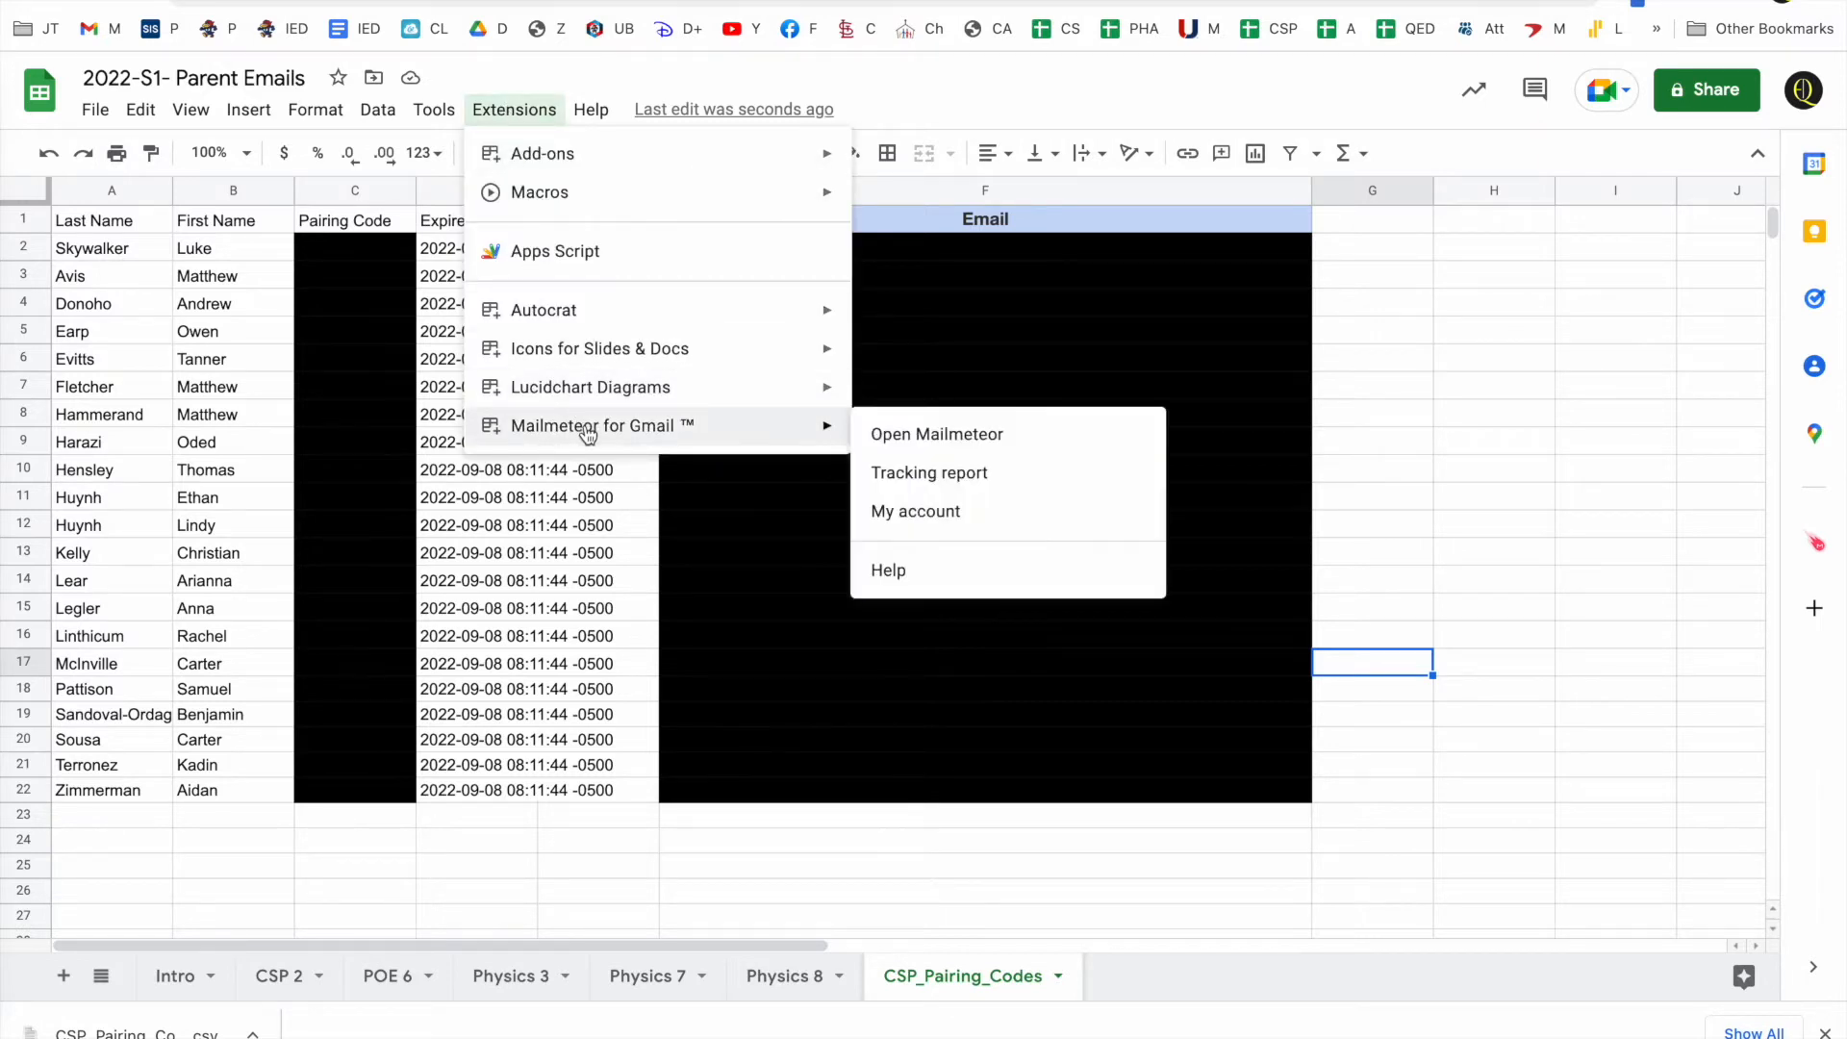
pyautogui.click(958, 430)
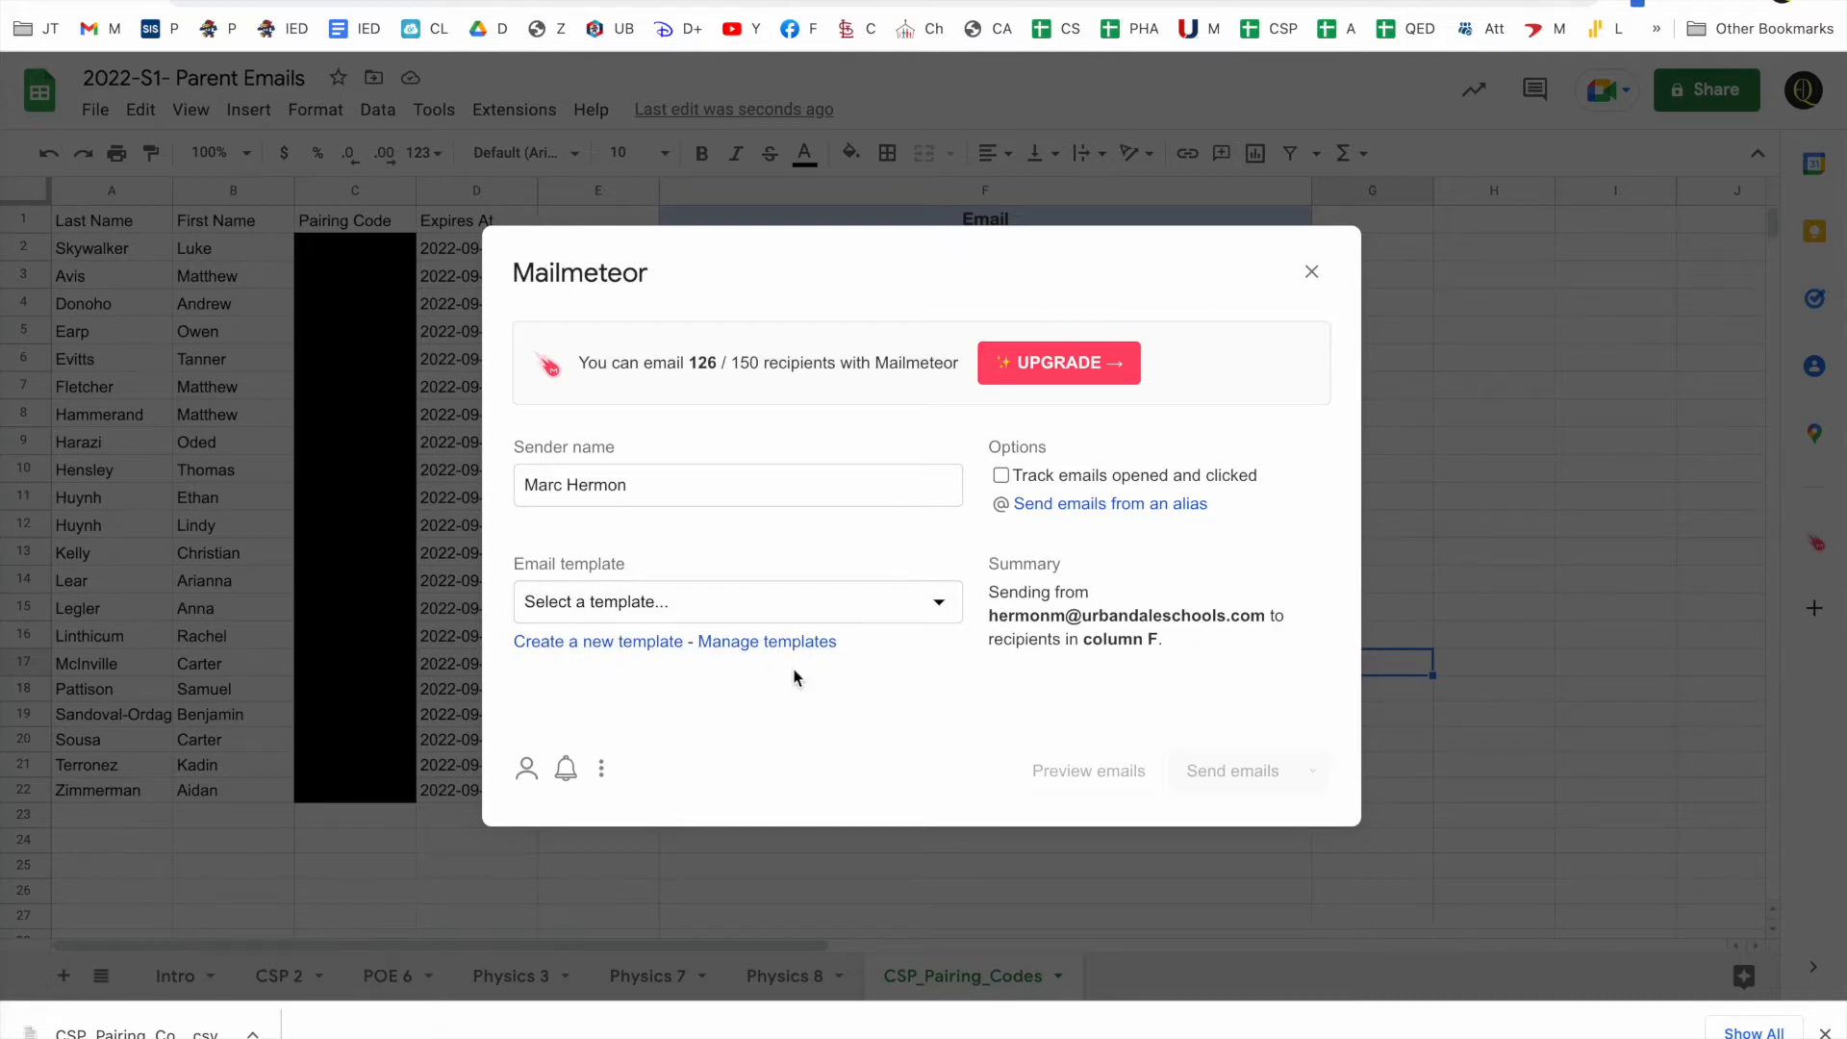
pyautogui.click(625, 646)
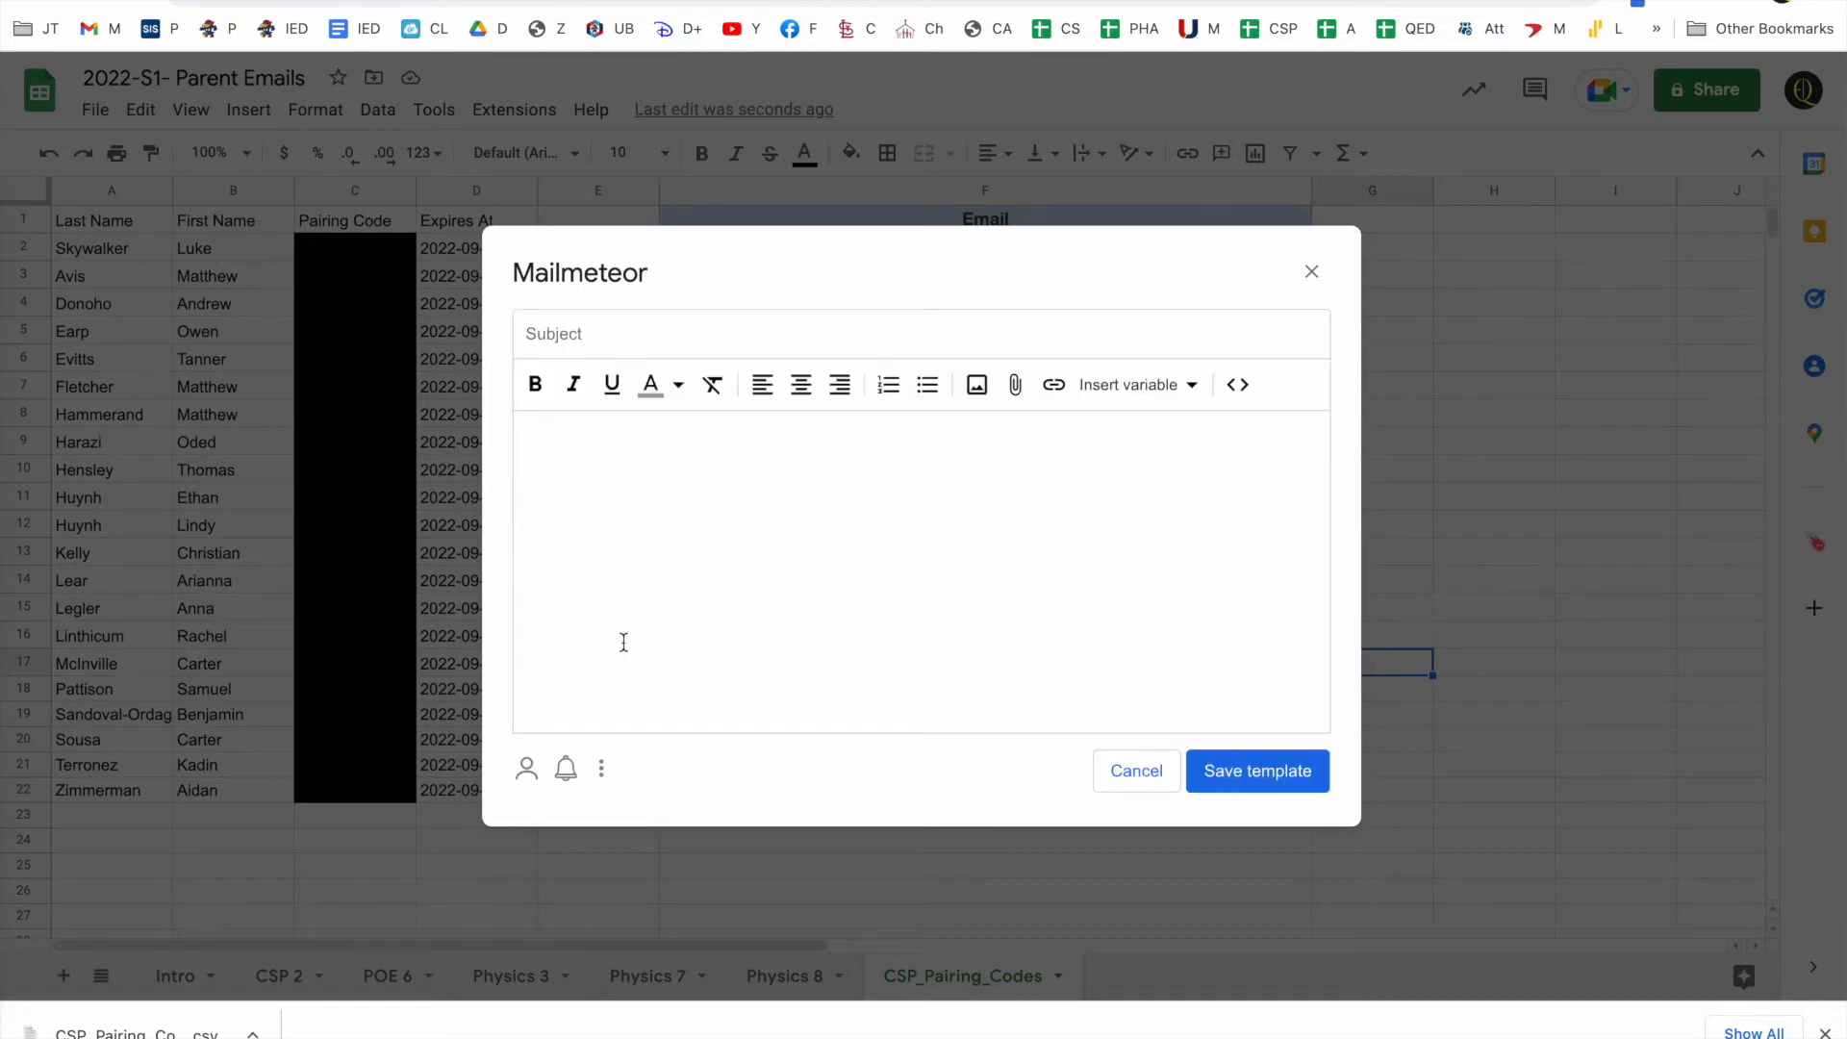
# - Enter "Parent Observer Canvas Code" as the subject of the new email template
pyautogui.write('Parent Observer Canvas')
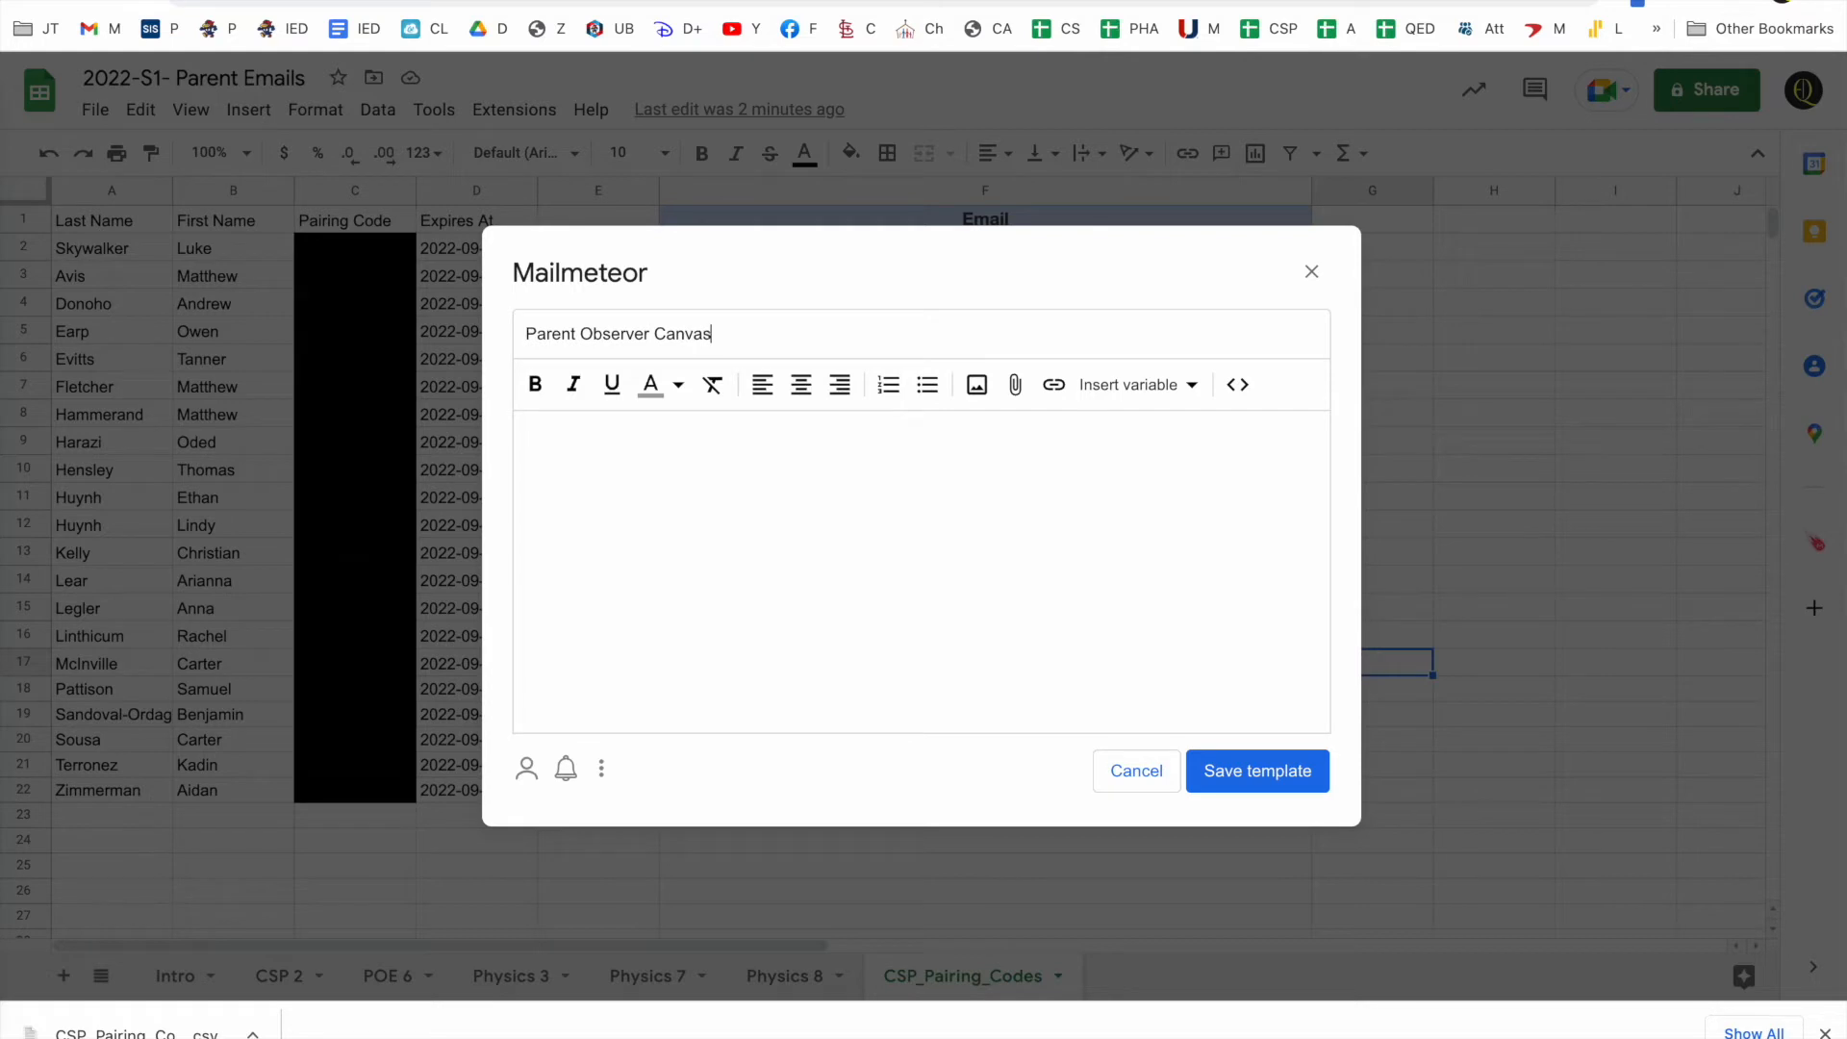
pyautogui.write(' Code')
# - Switch to Canvas and open the 1.09 Canvas for Parents page in the "May the Canvas be with U!" course
pyautogui.hotkey('ctrl', 'Tab')
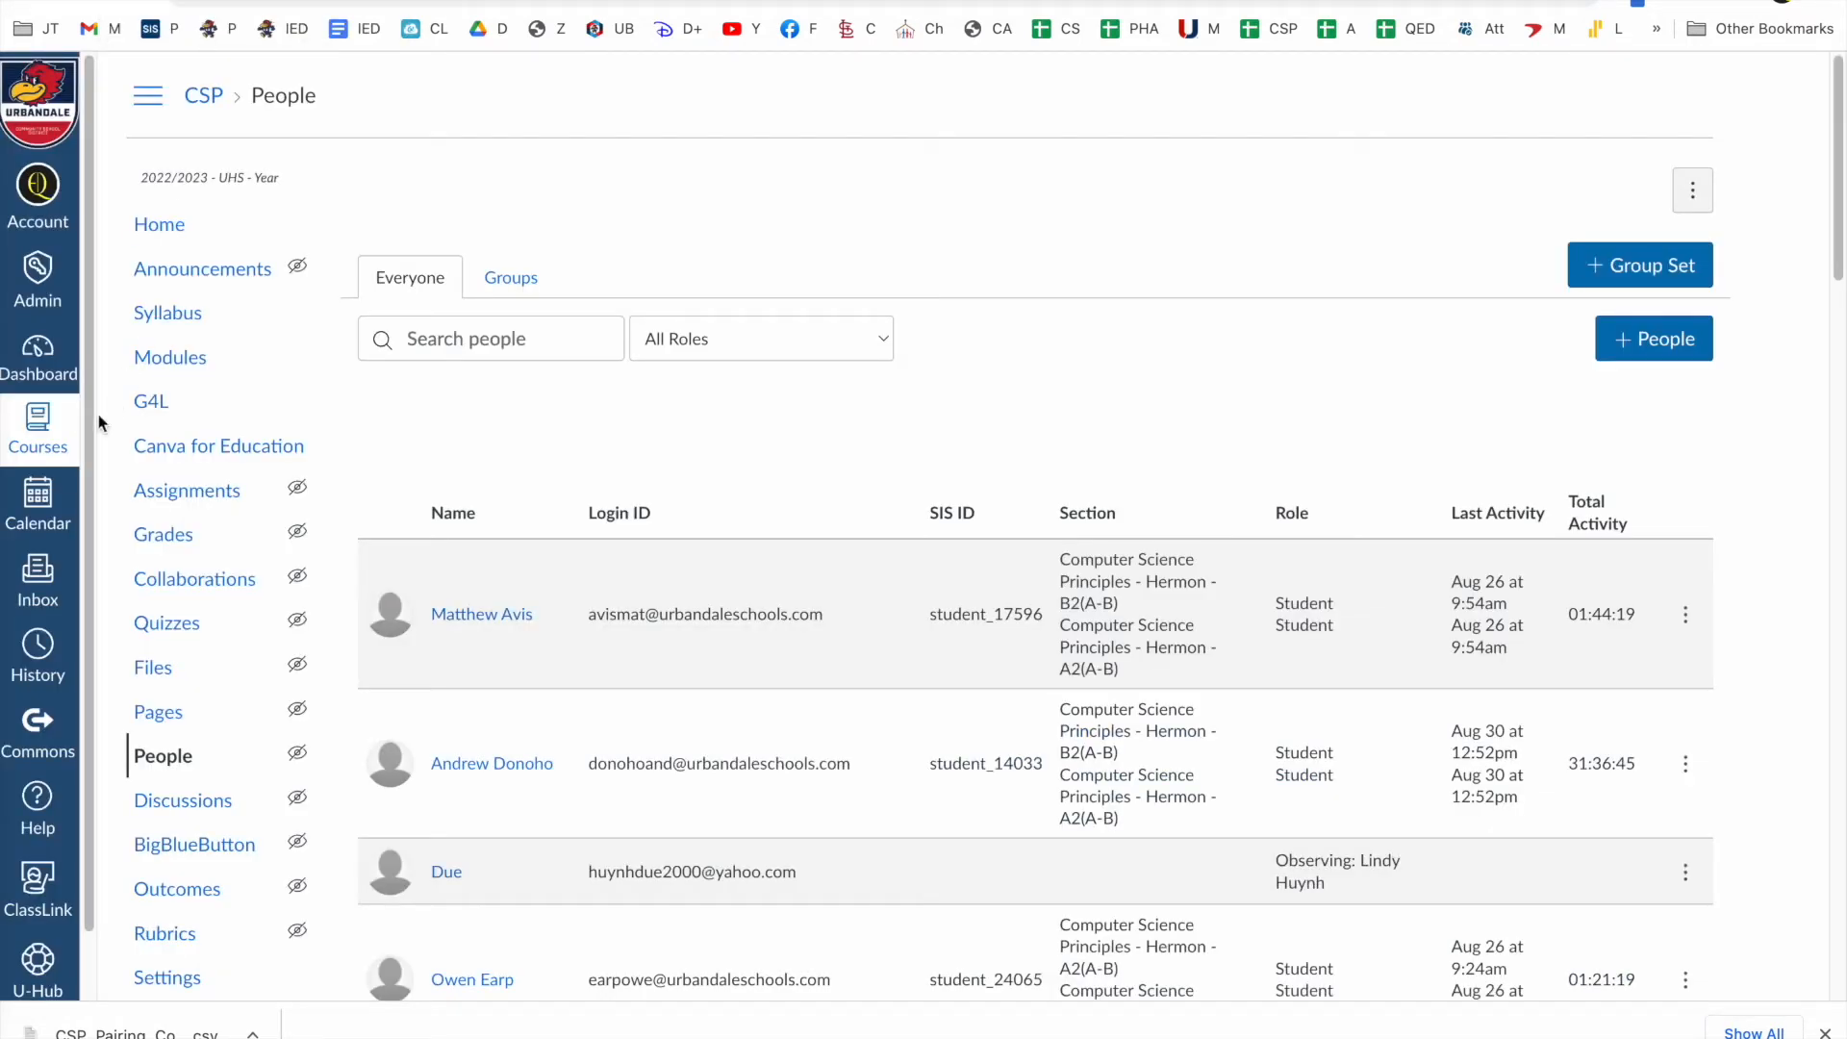
pyautogui.click(38, 426)
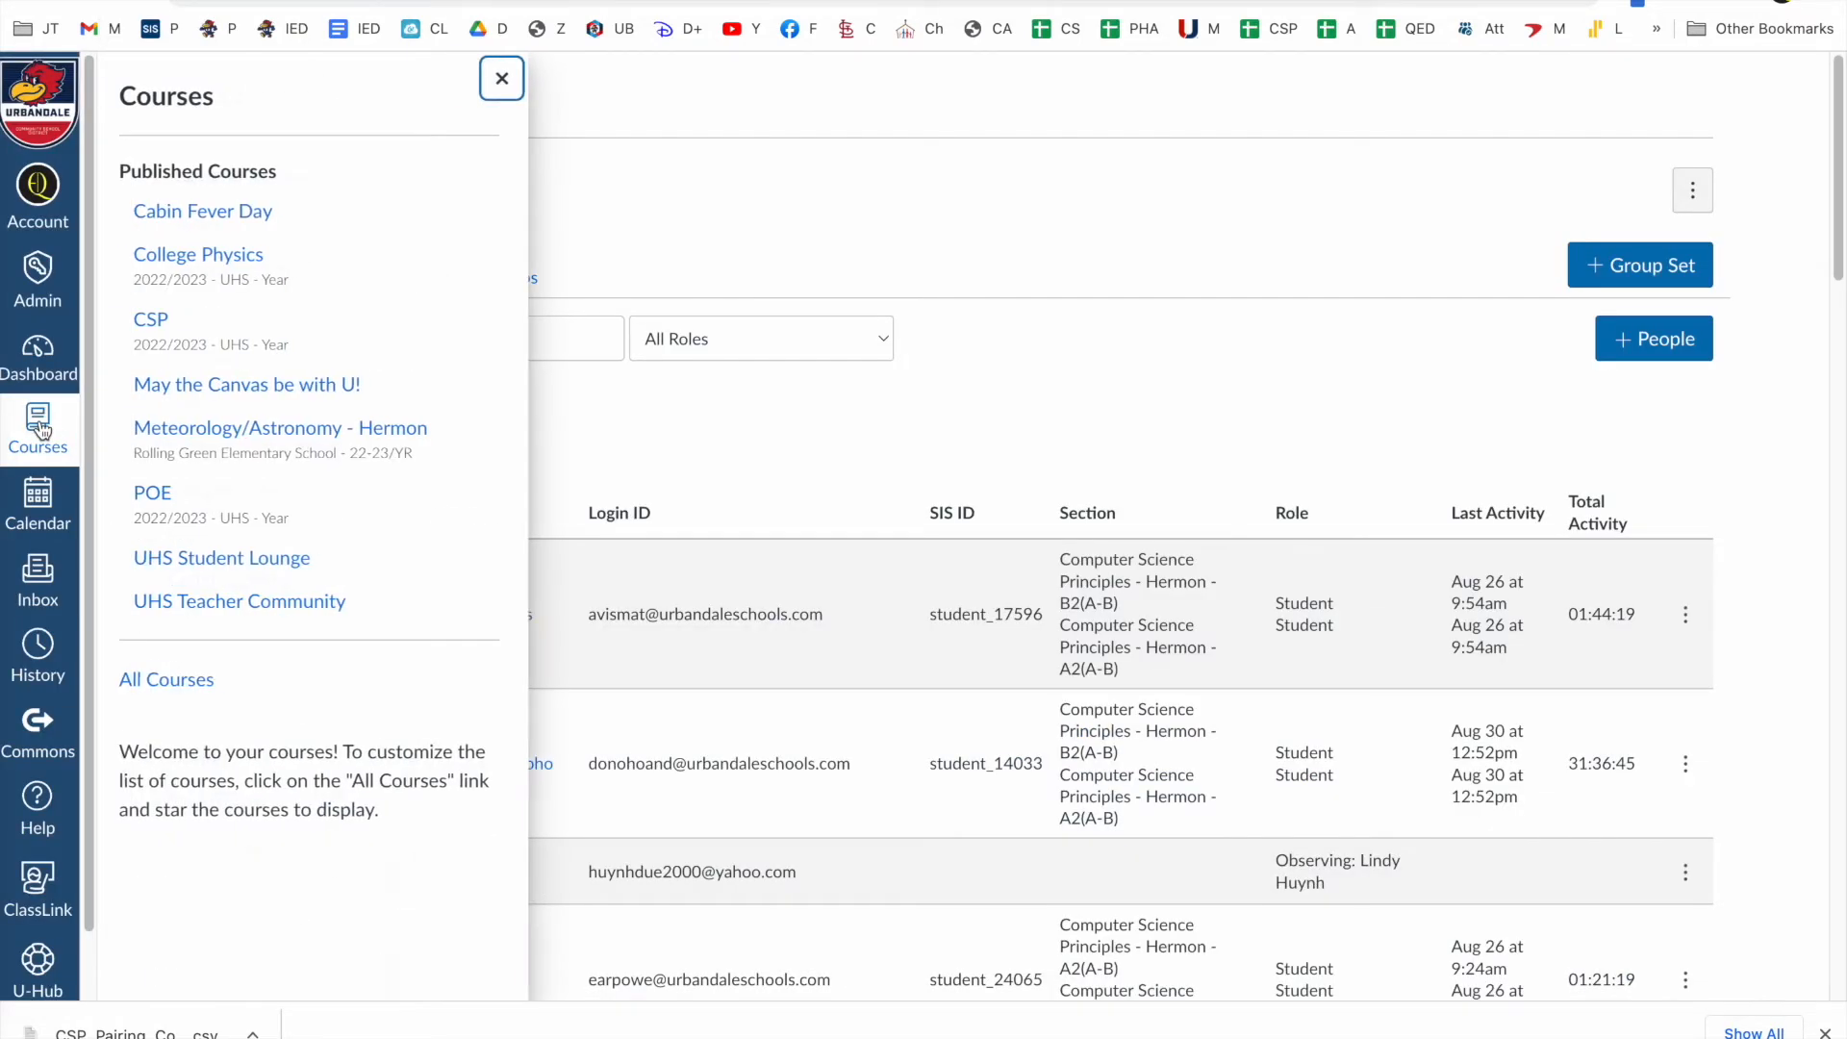
pyautogui.click(192, 385)
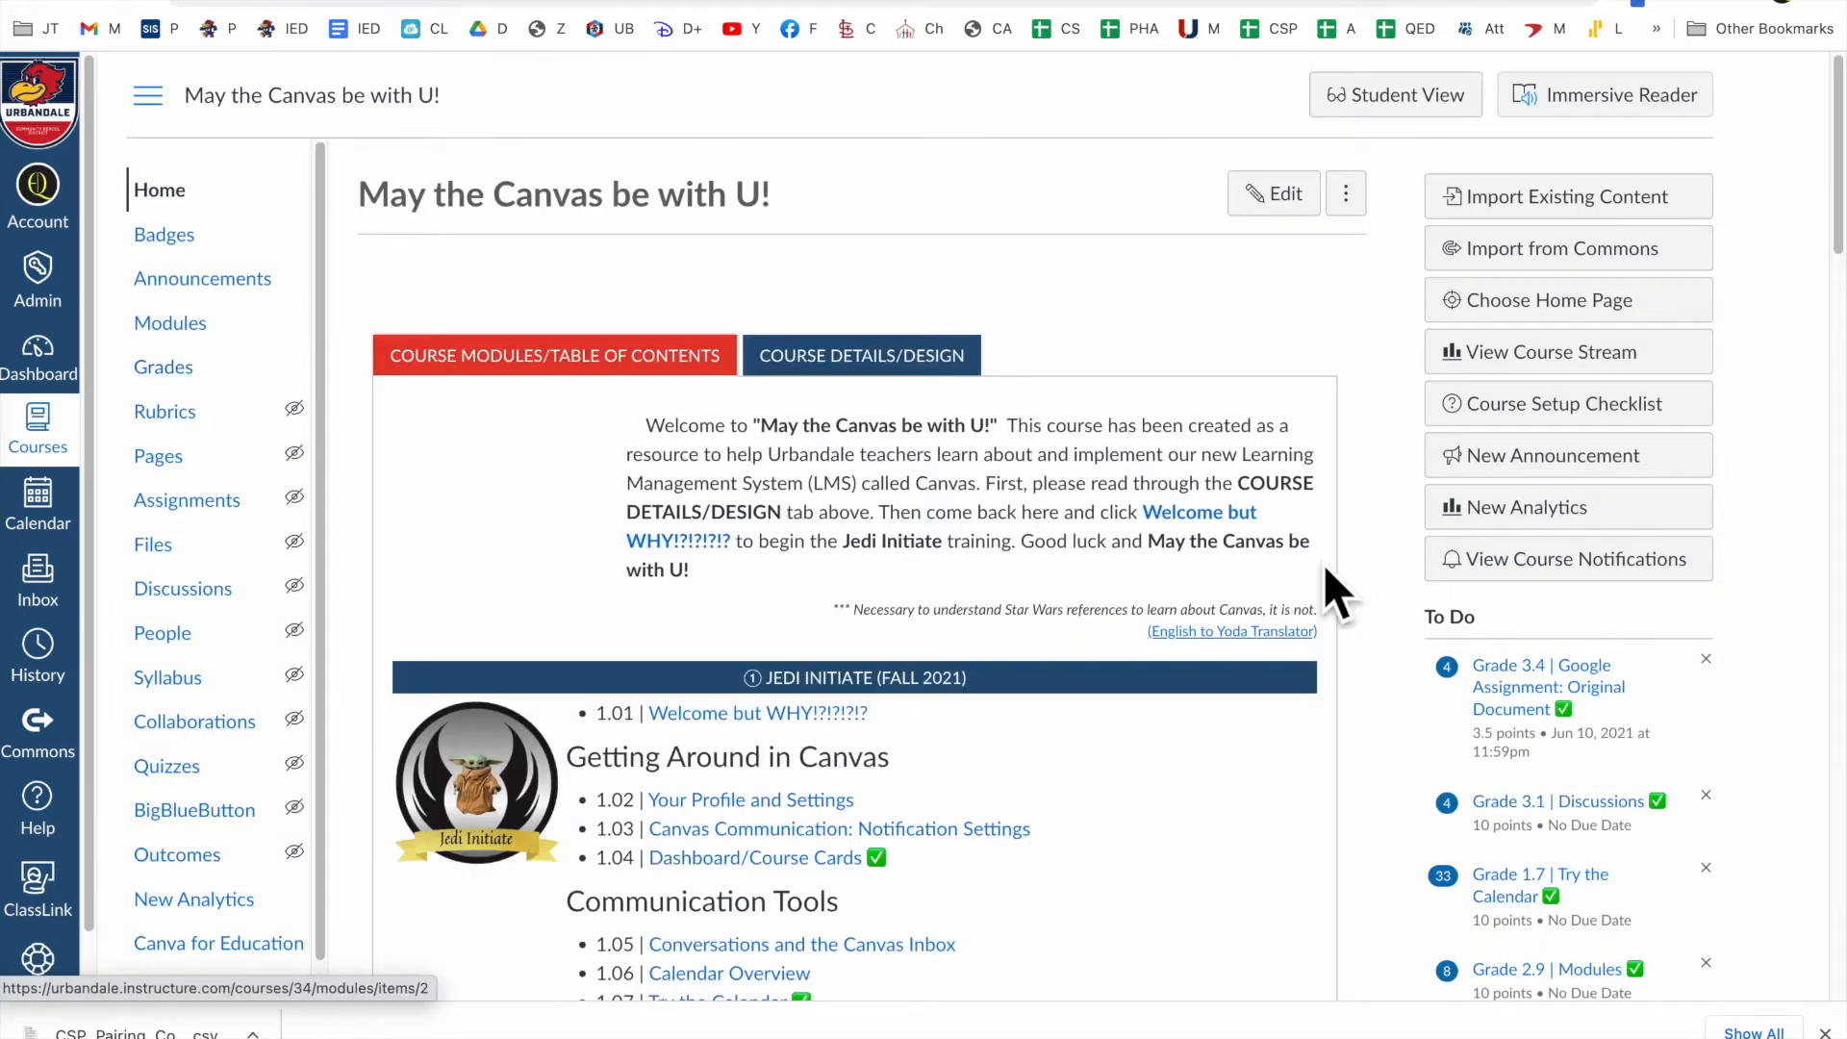
pyautogui.scroll(-4, 1365, 464)
pyautogui.scroll(-6, 1364, 464)
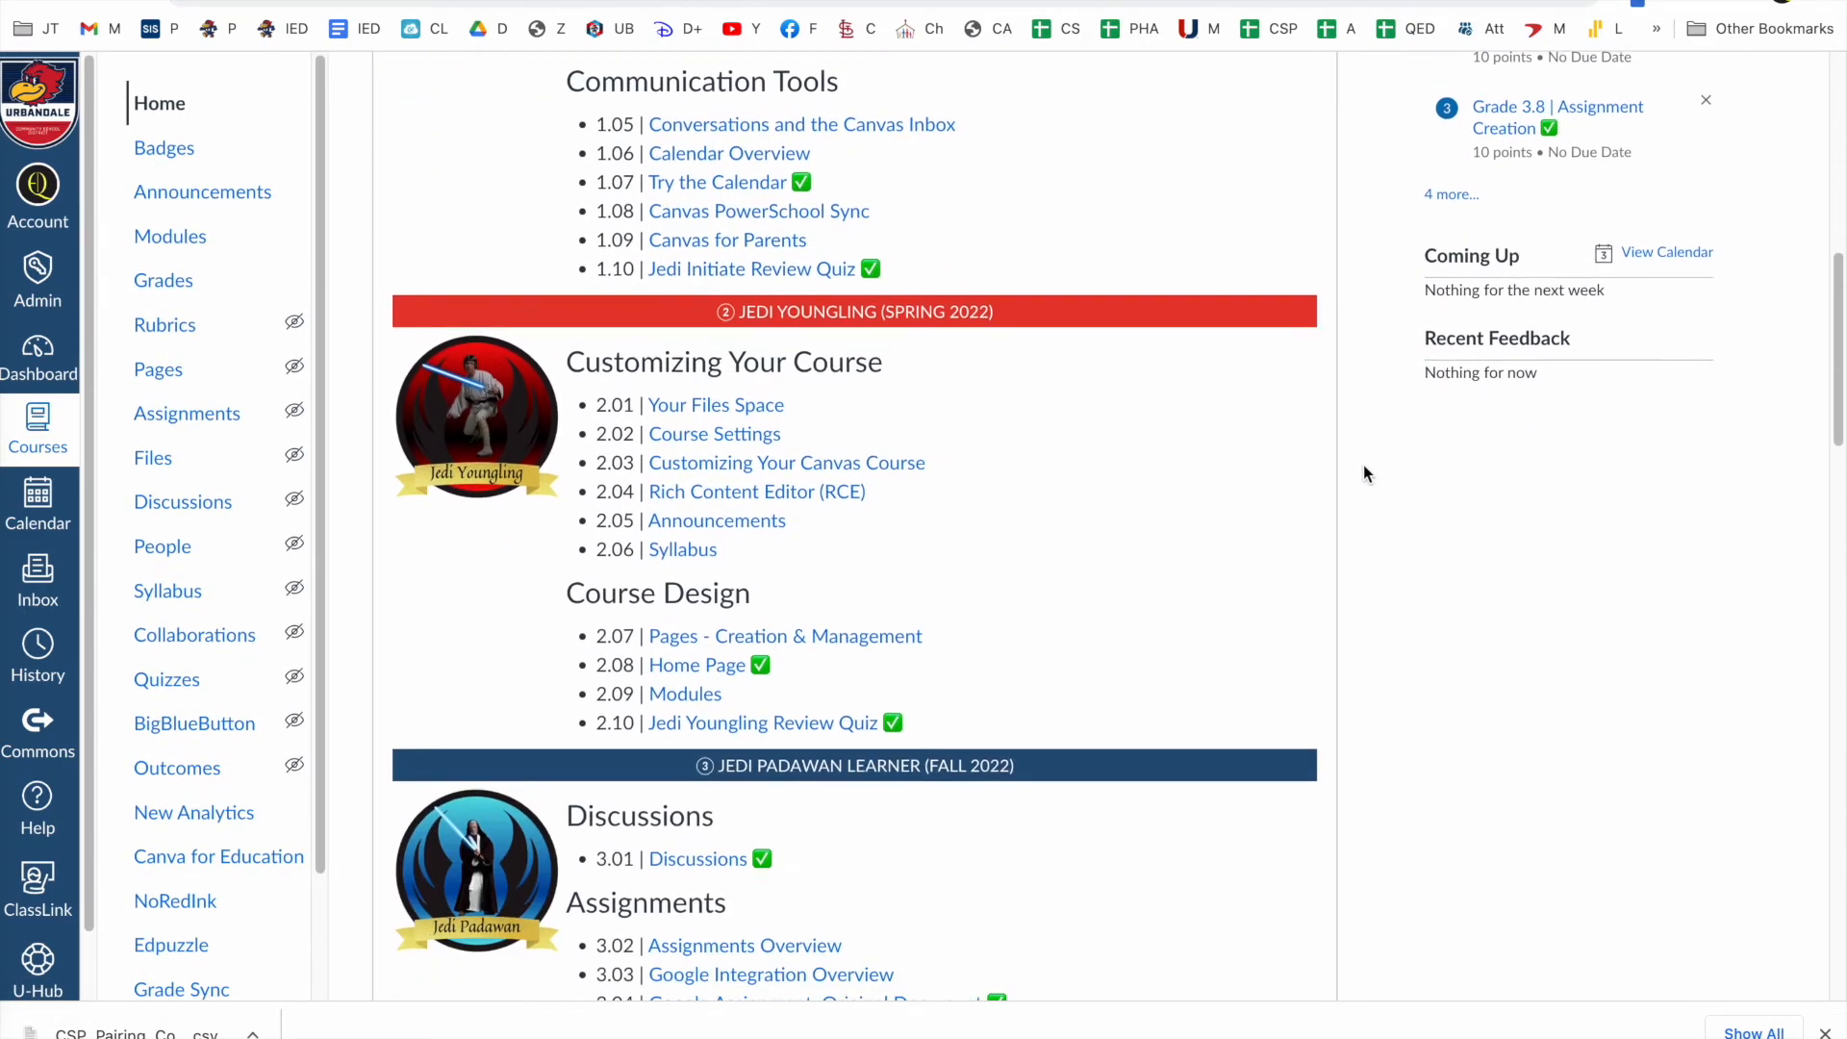
pyautogui.scroll(-1, 1364, 474)
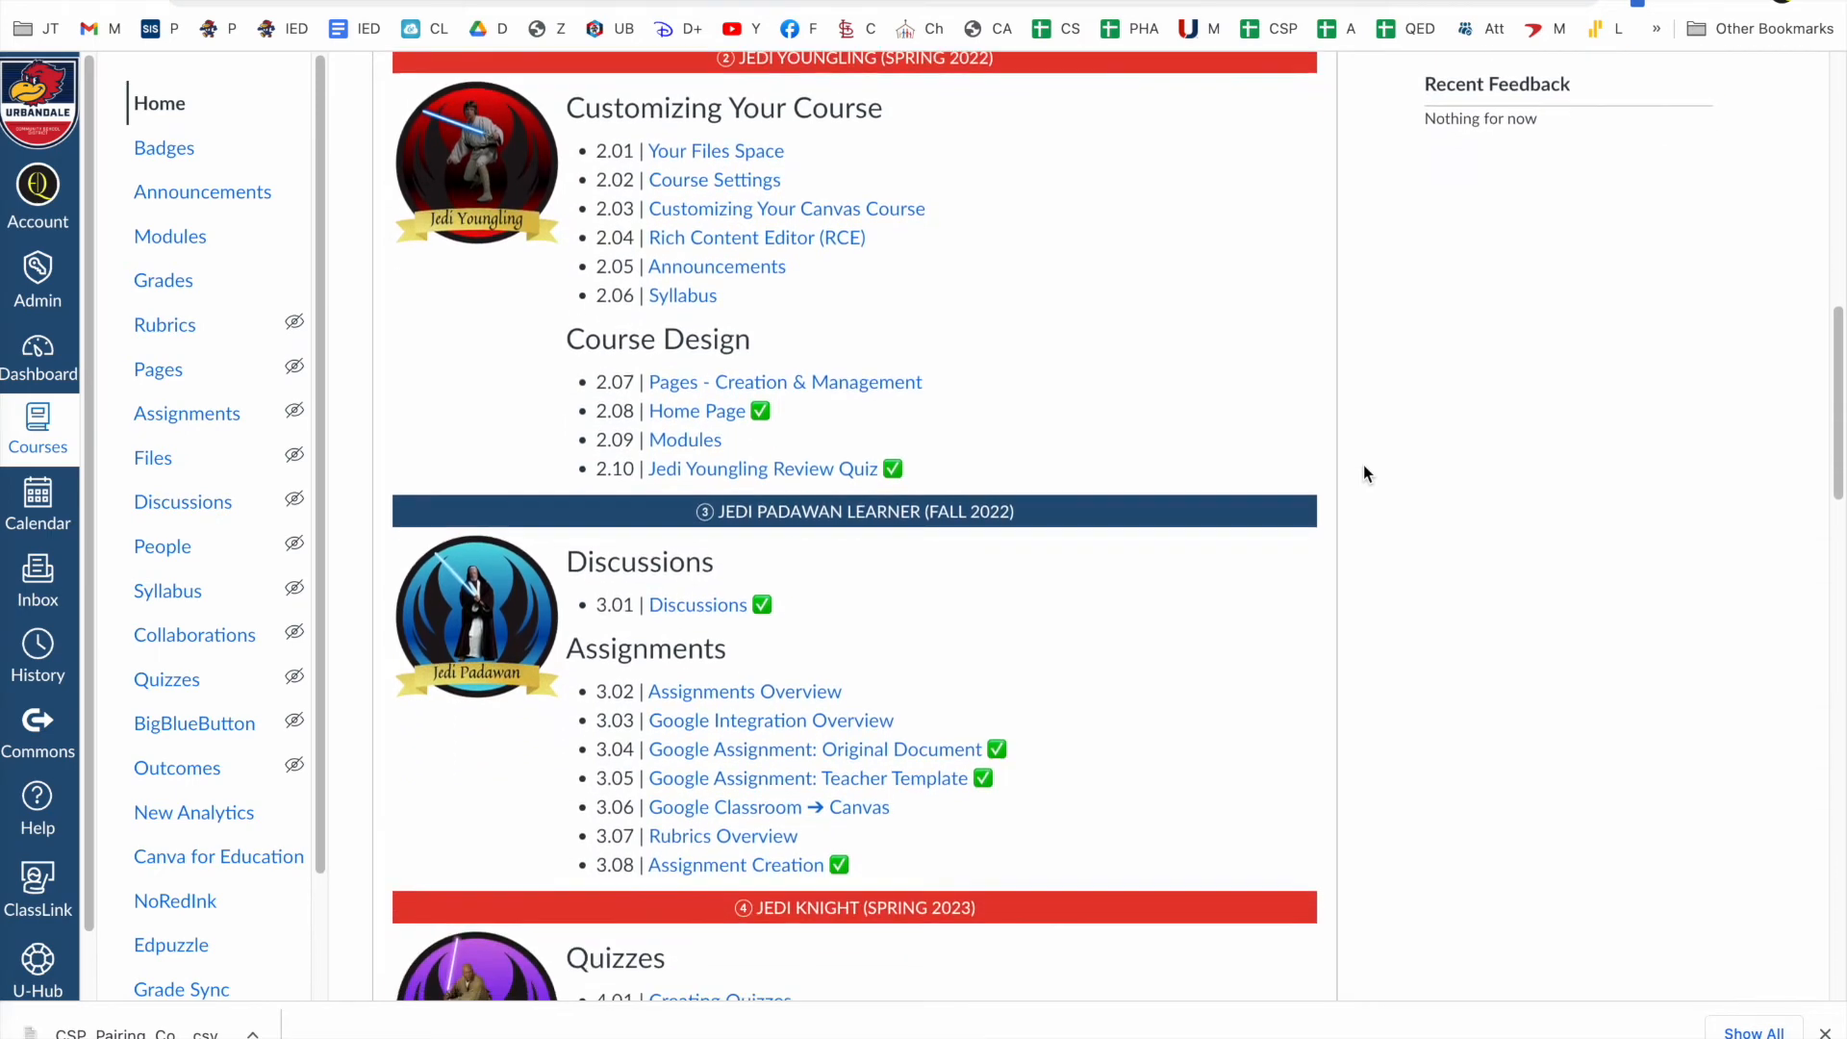
pyautogui.scroll(7, 1364, 471)
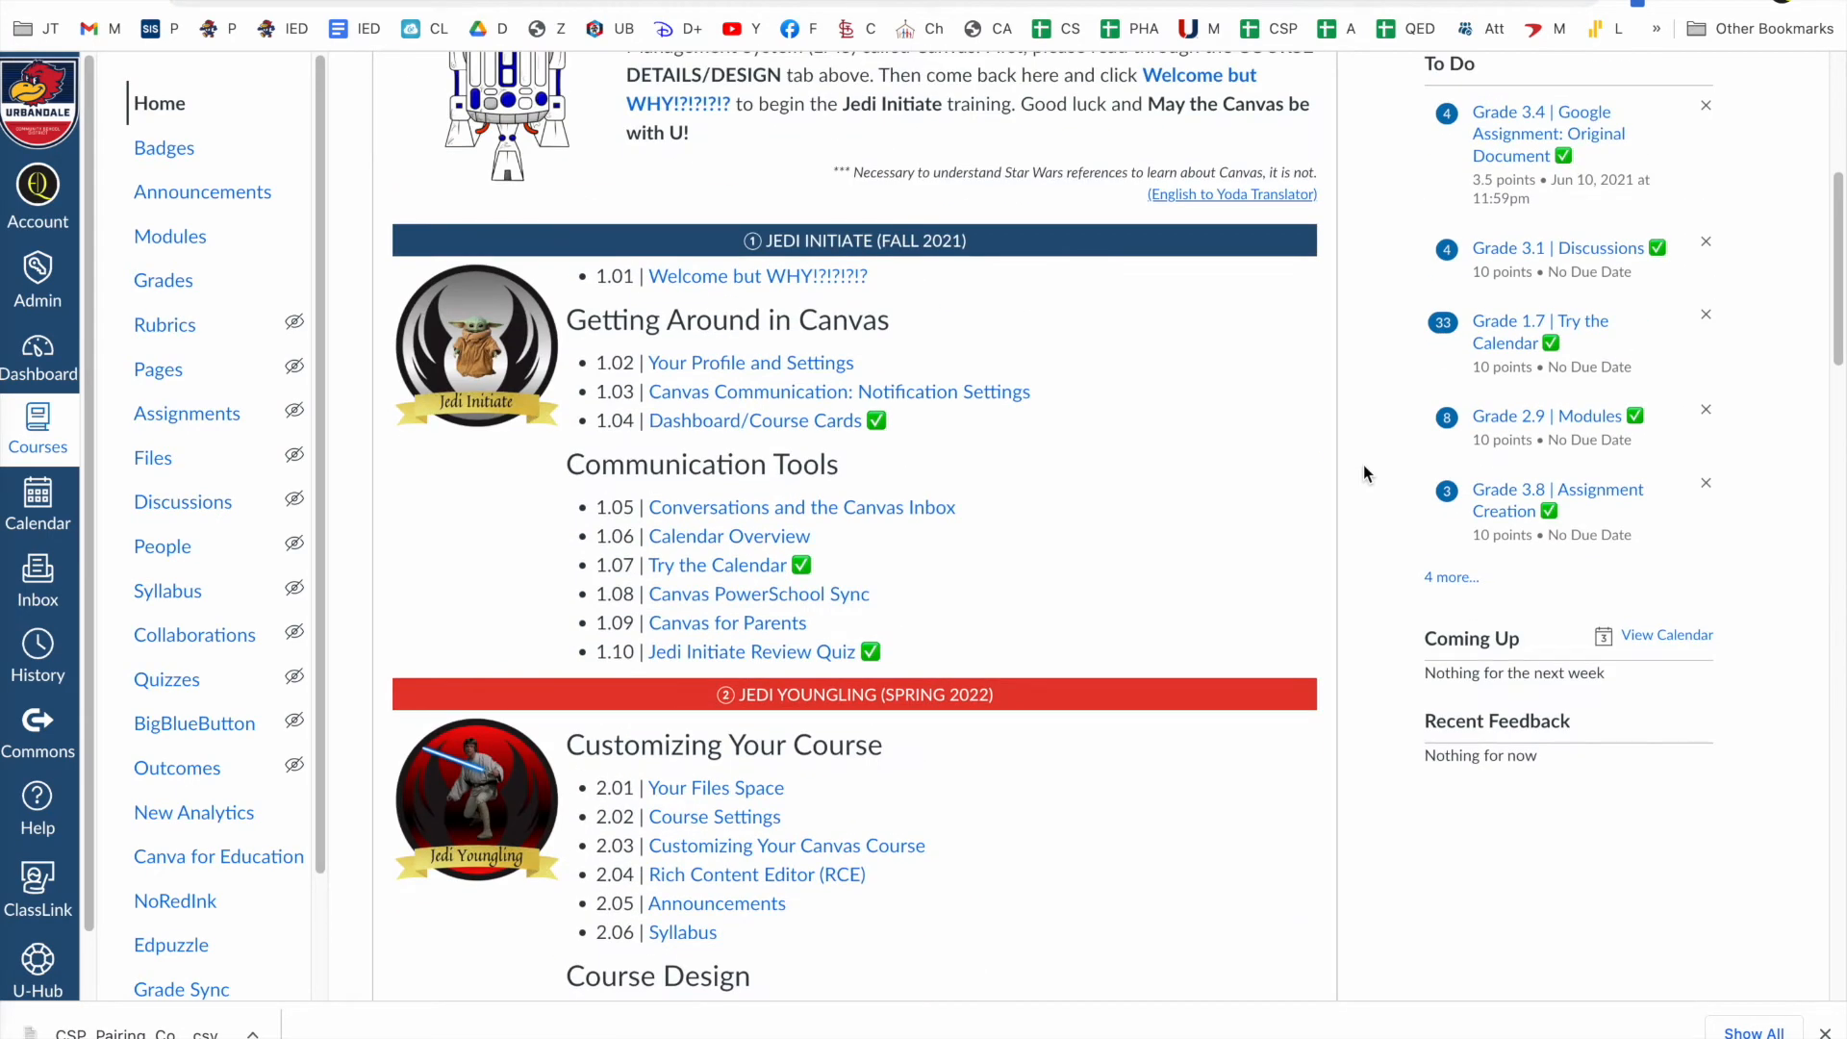
pyautogui.scroll(-1, 1364, 465)
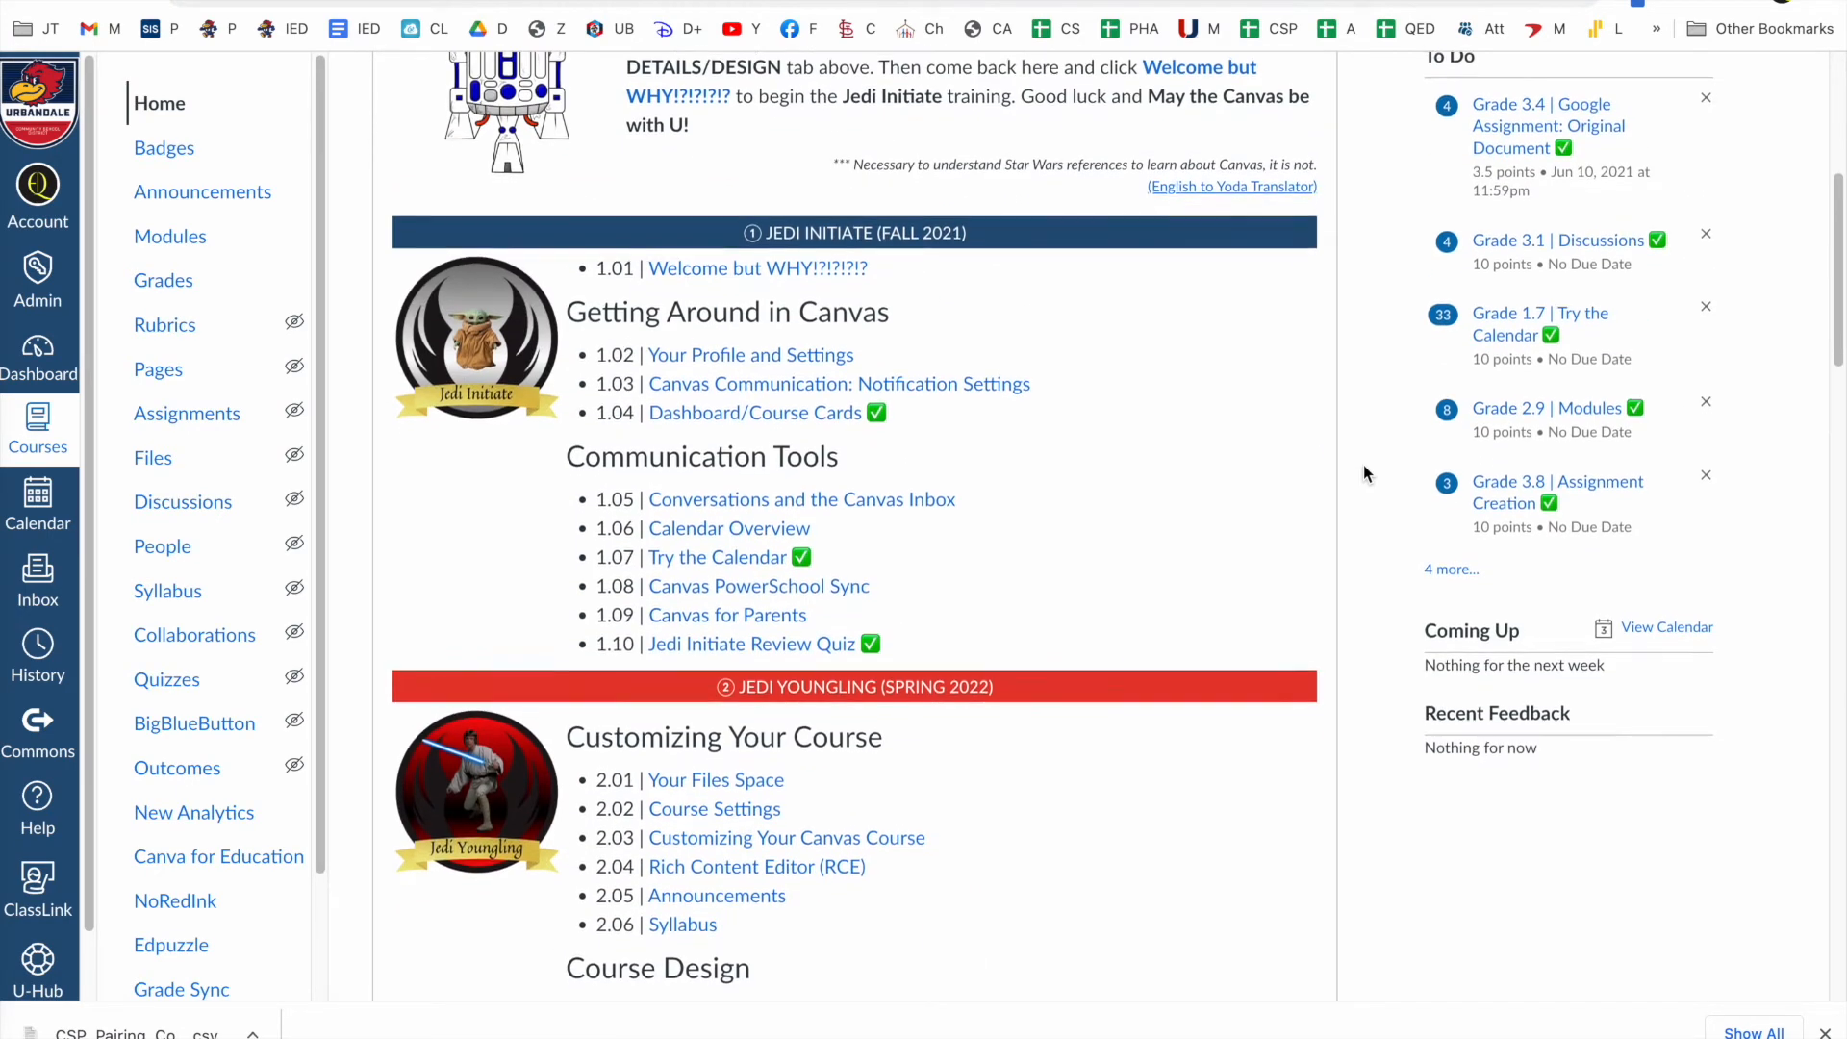
pyautogui.click(696, 621)
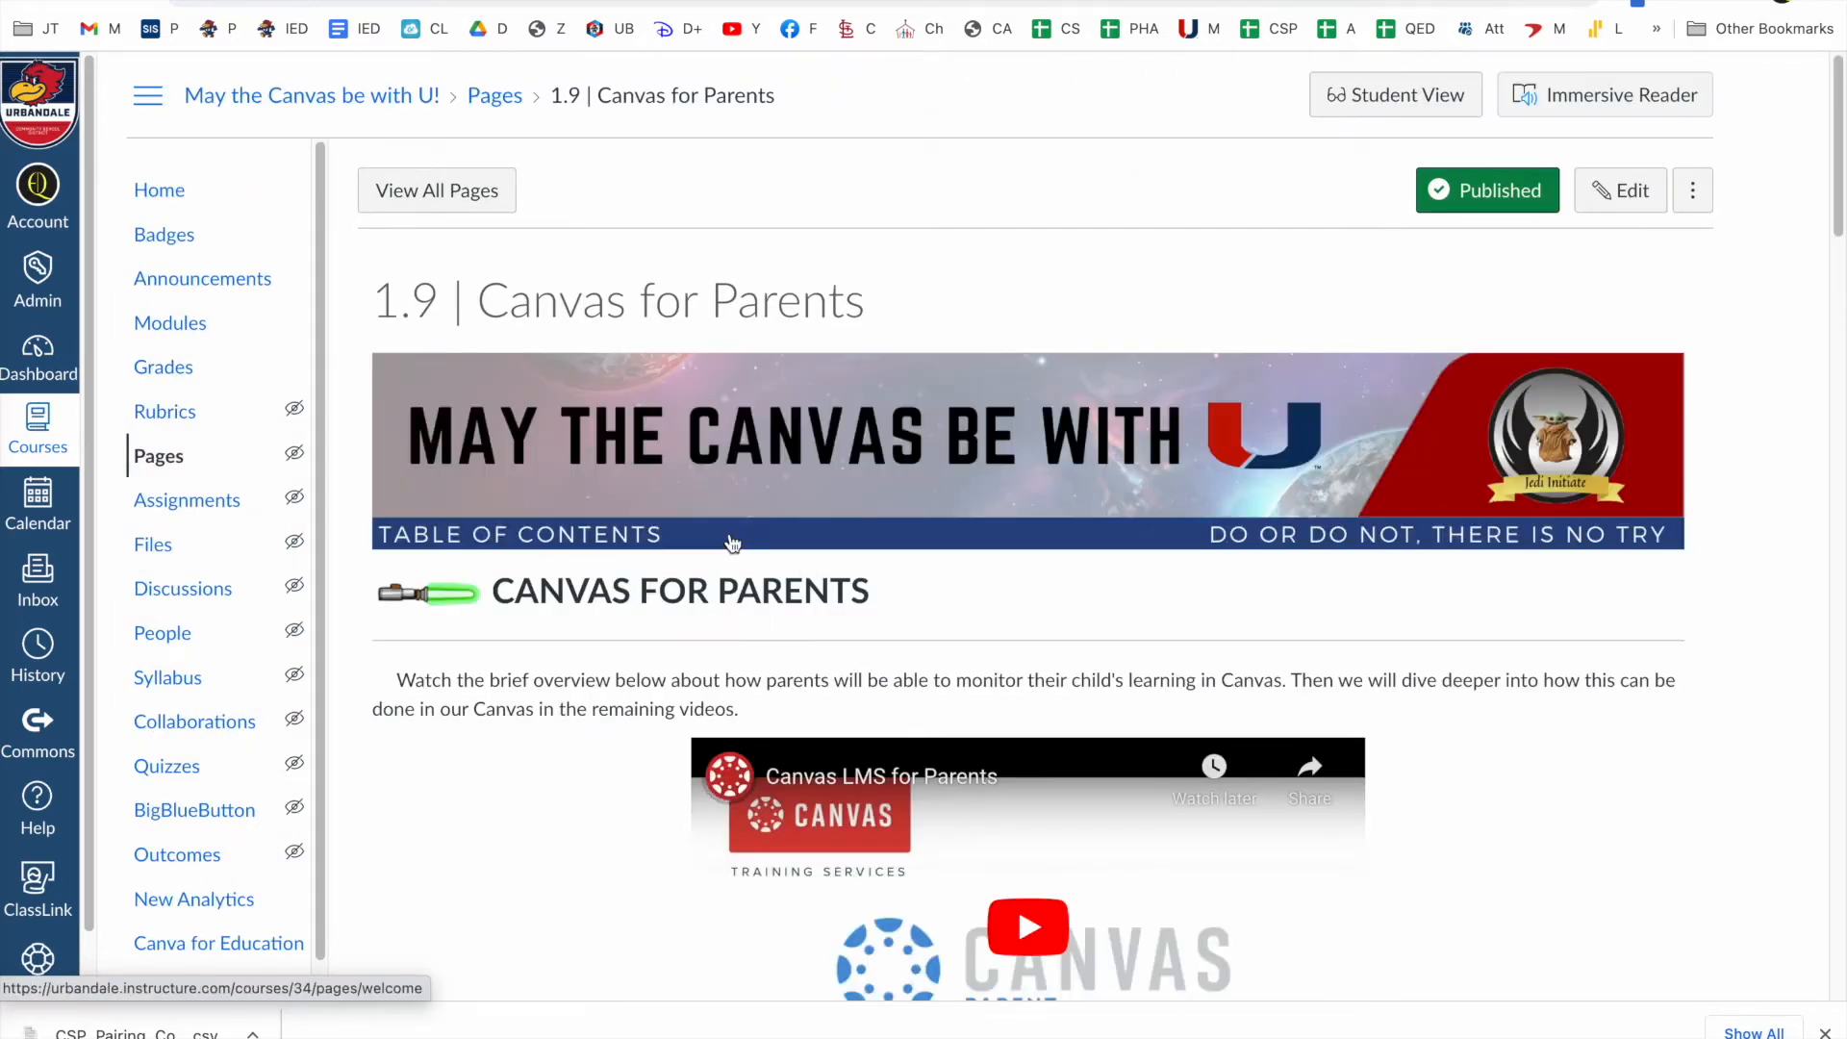
# - Open the Copy Pairing Code Form Letter link under More Jedi Training and copy the letter from the greeting to the signature line
pyautogui.scroll(-10, 483, 539)
pyautogui.scroll(-20, 483, 538)
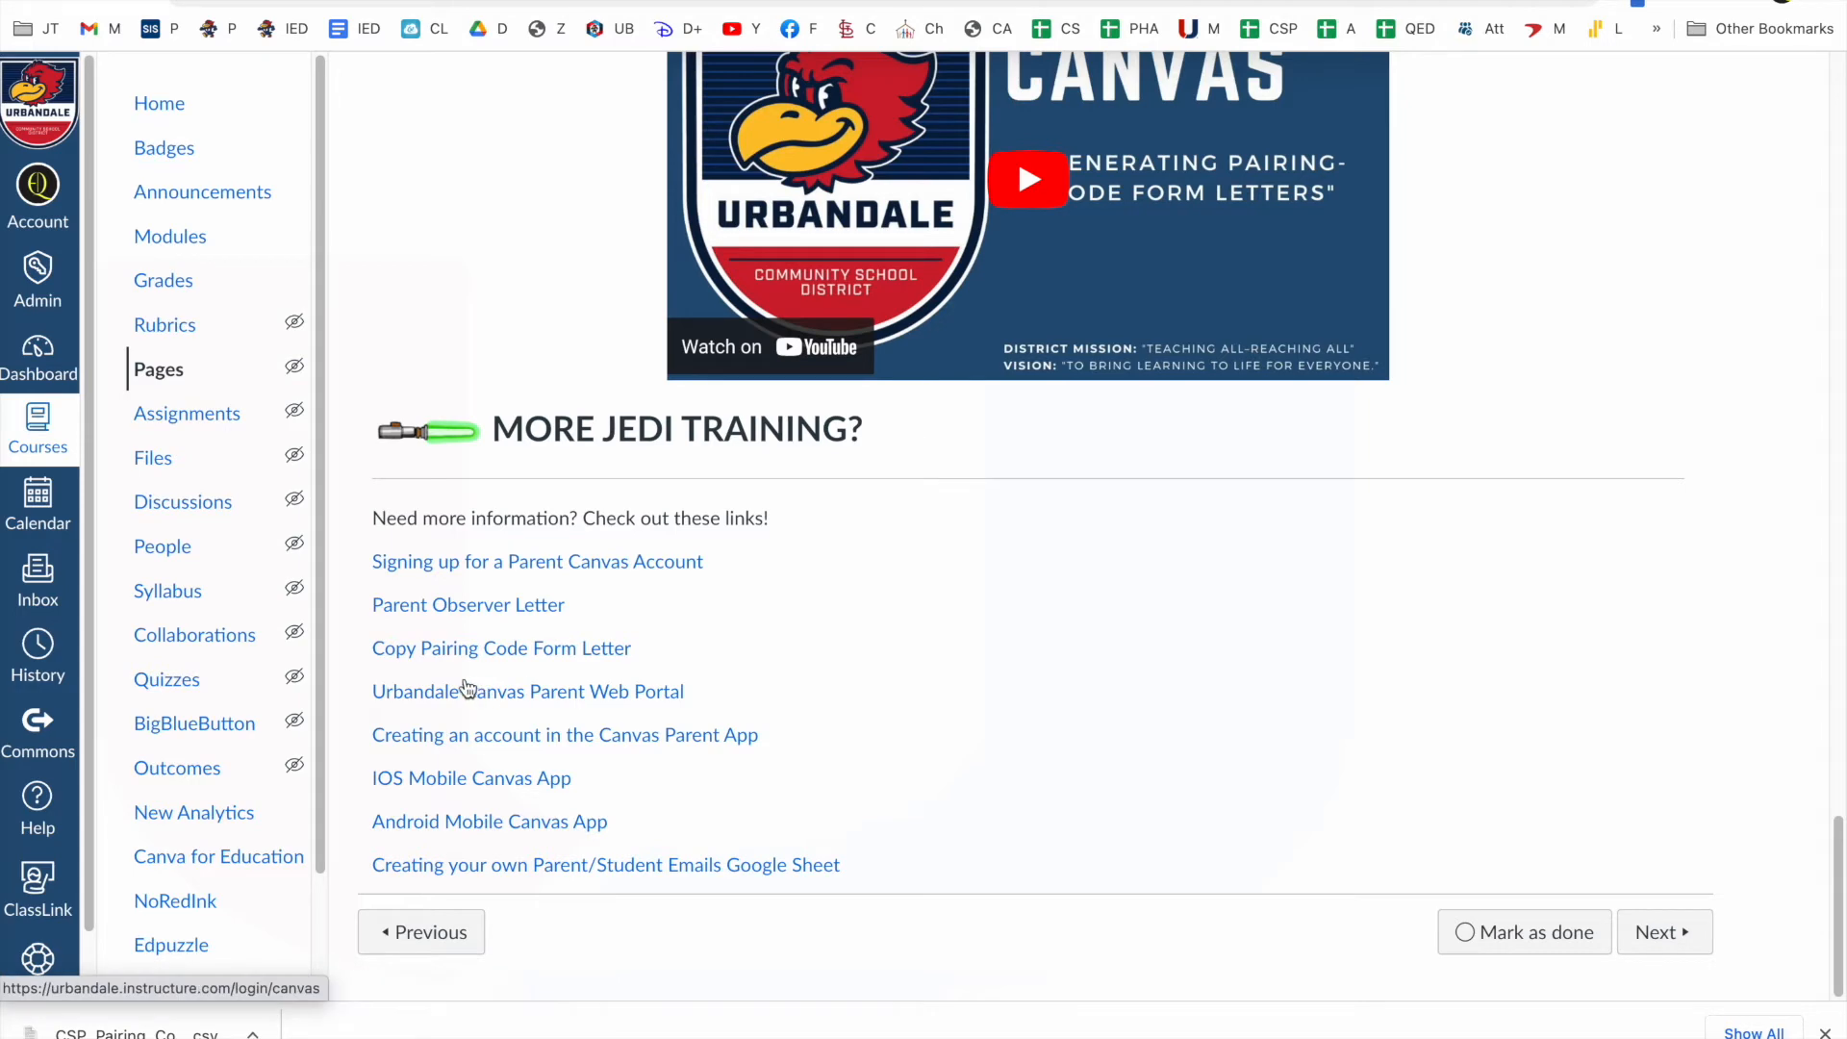
pyautogui.click(471, 651)
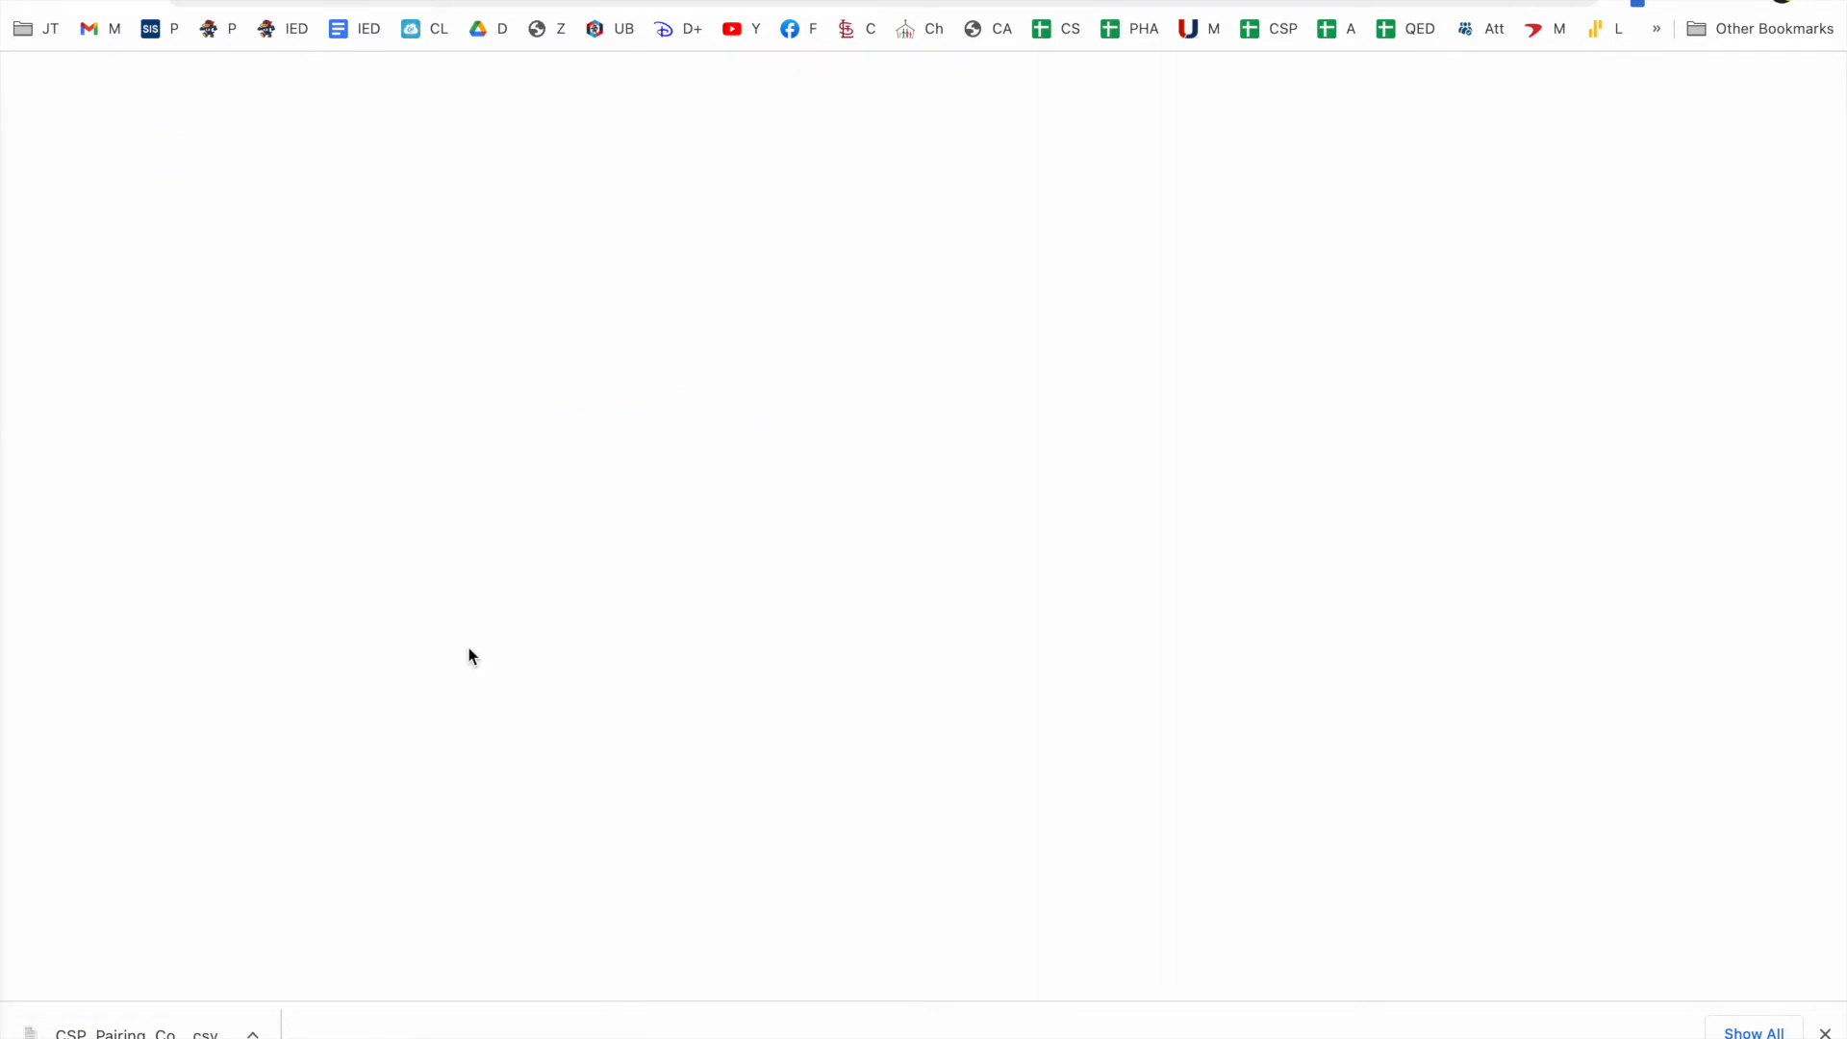
pyautogui.moveTo(485, 341); pyautogui.dragTo(953, 907)
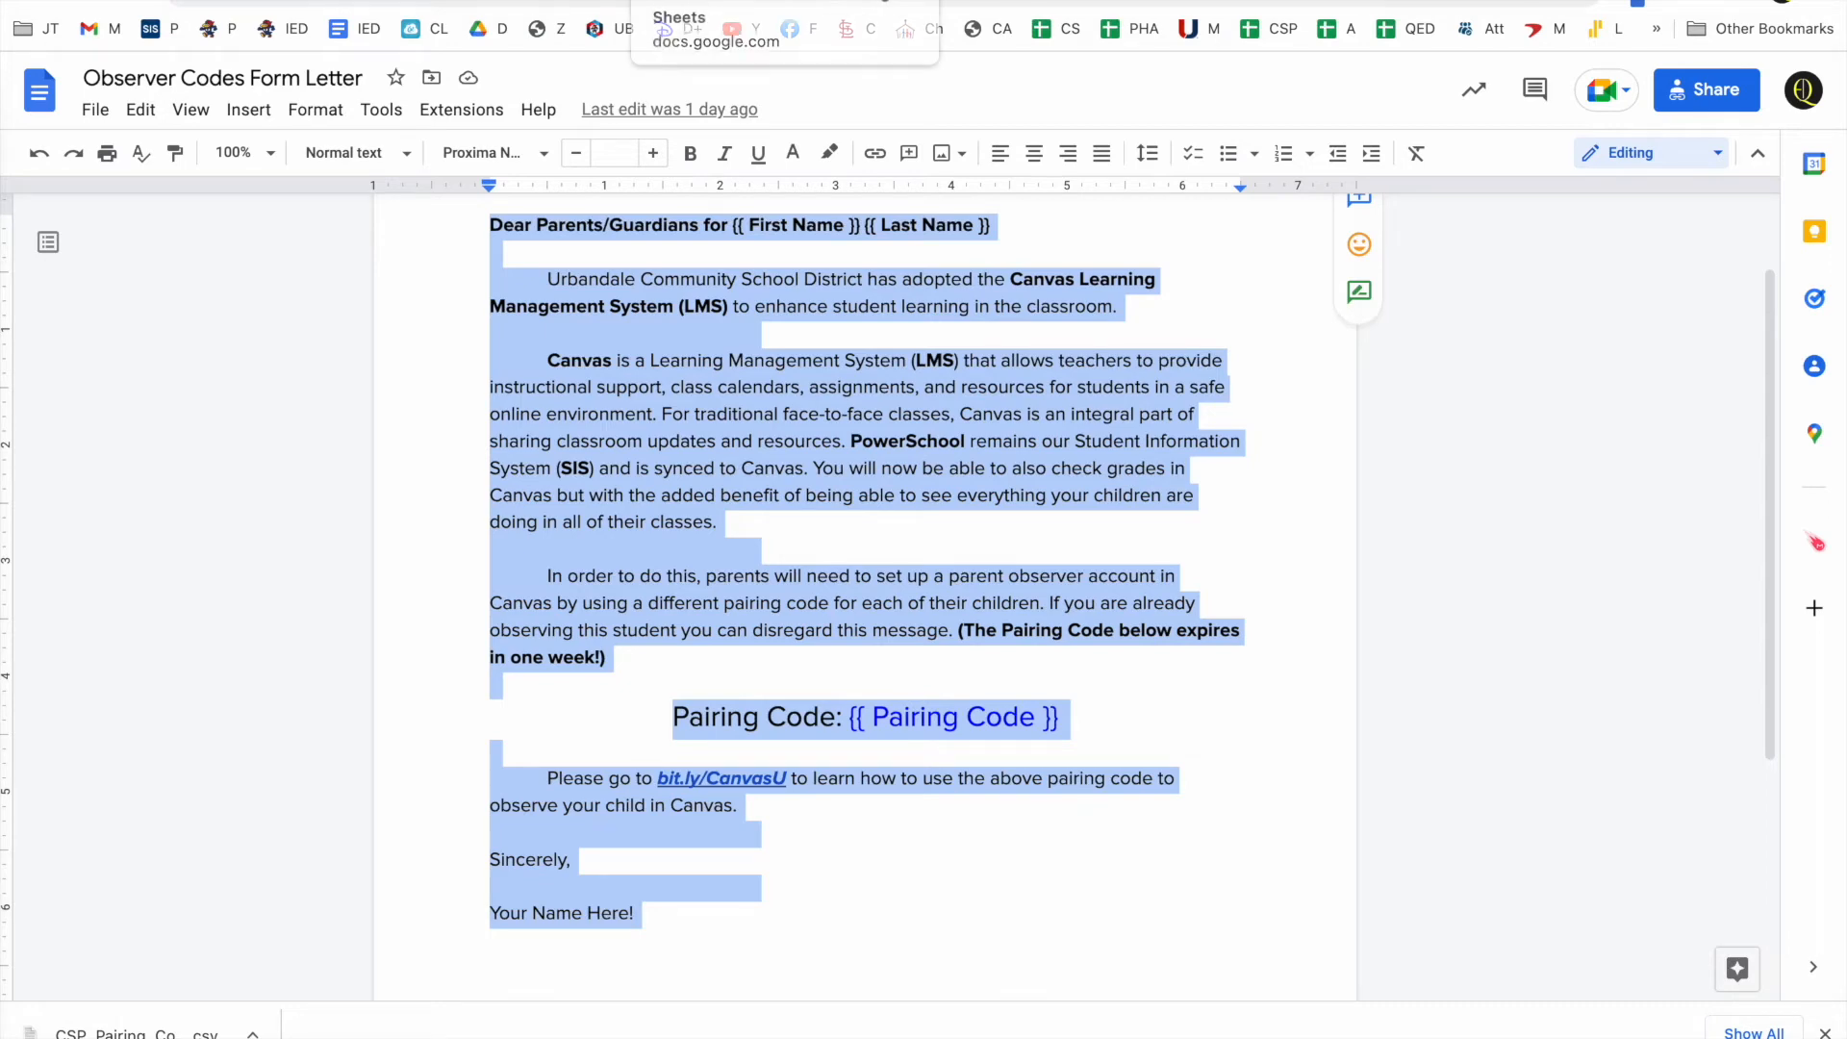
# - Return to the Parent Emails spreadsheet and paste the form letter into the body of the Mailmeteor template
pyautogui.click(729, 2)
pyautogui.click(661, 481)
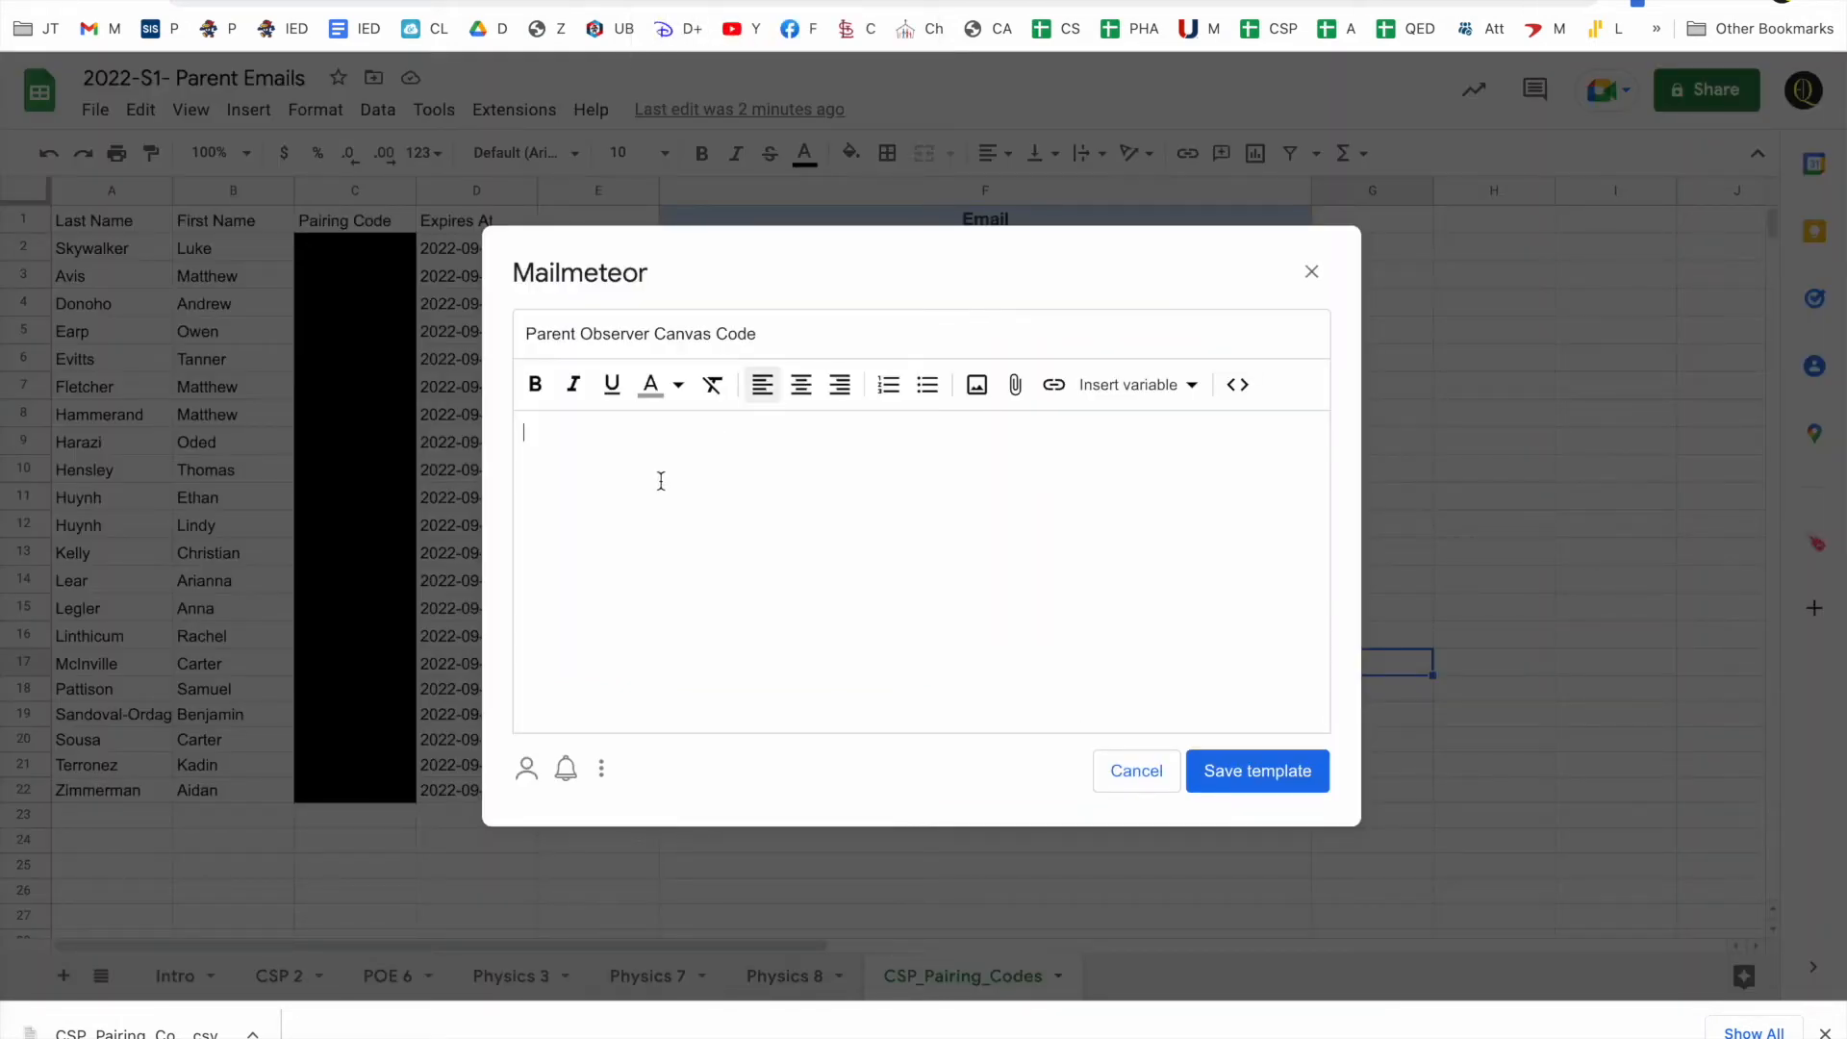
pyautogui.hotkey('ctrl', 'v')
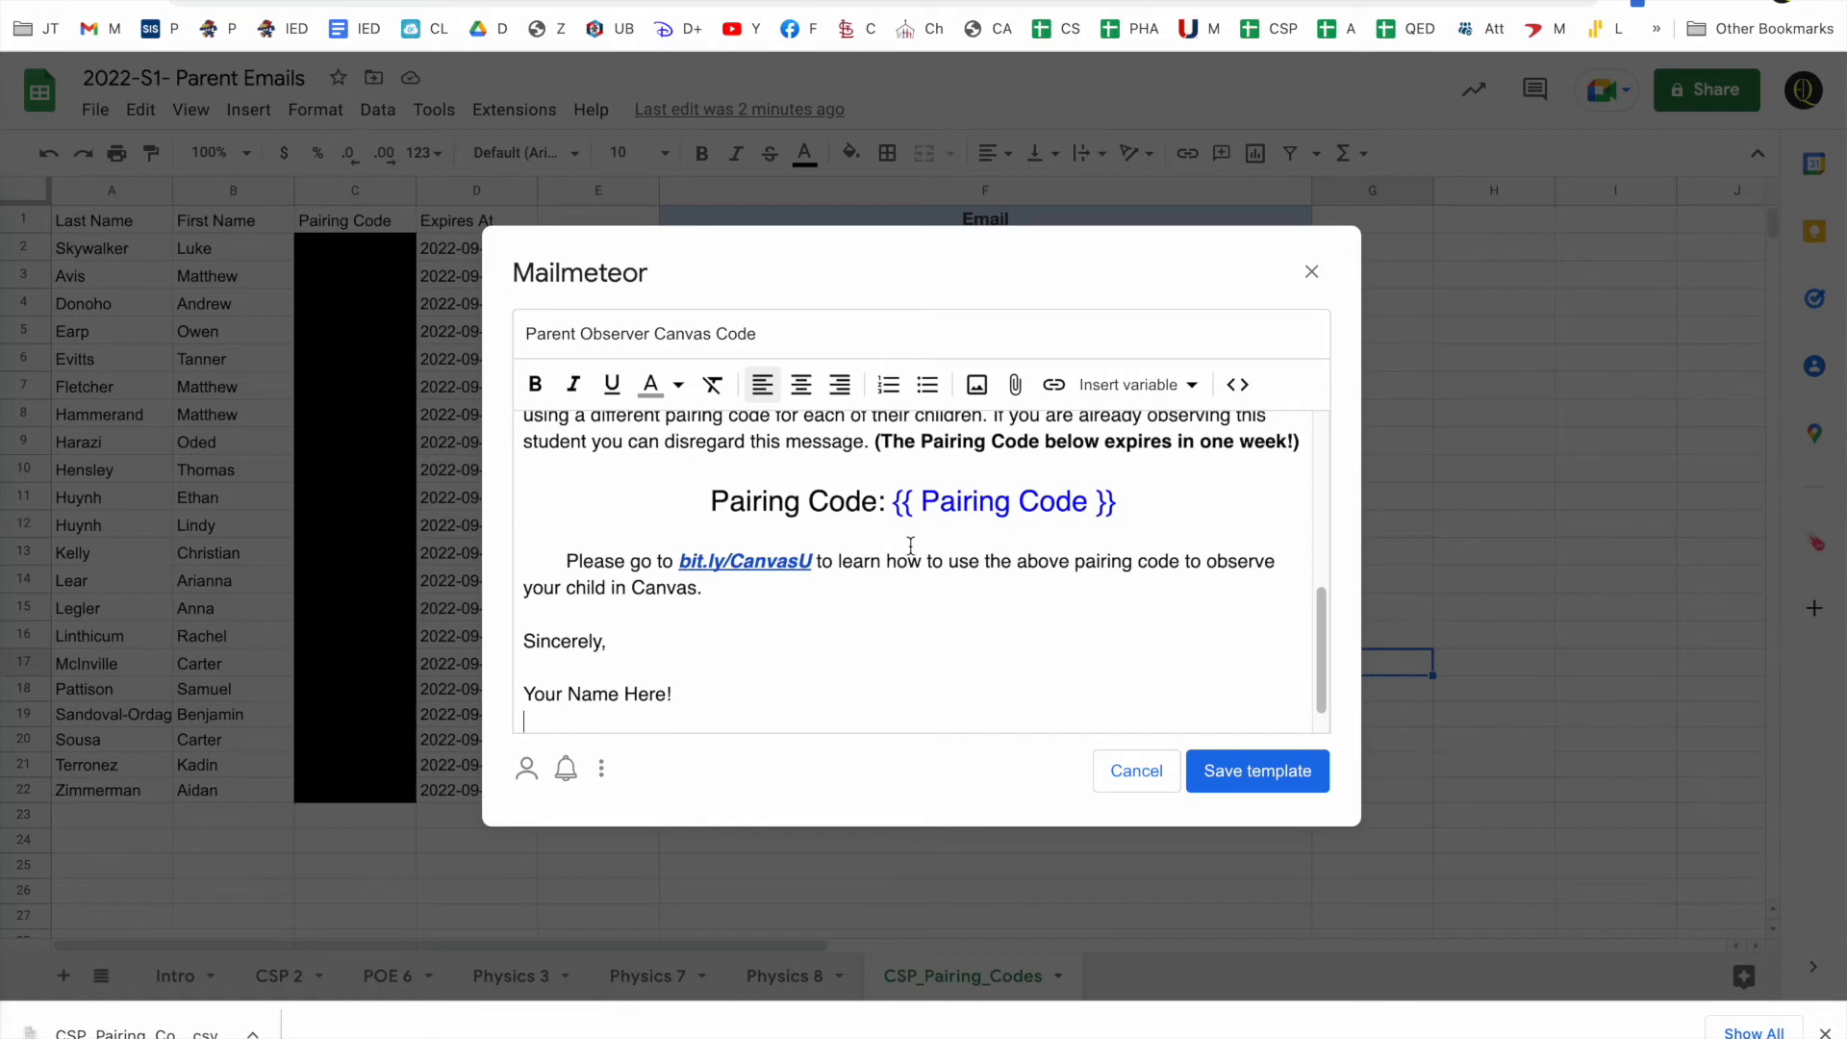
pyautogui.scroll(10, 907, 550)
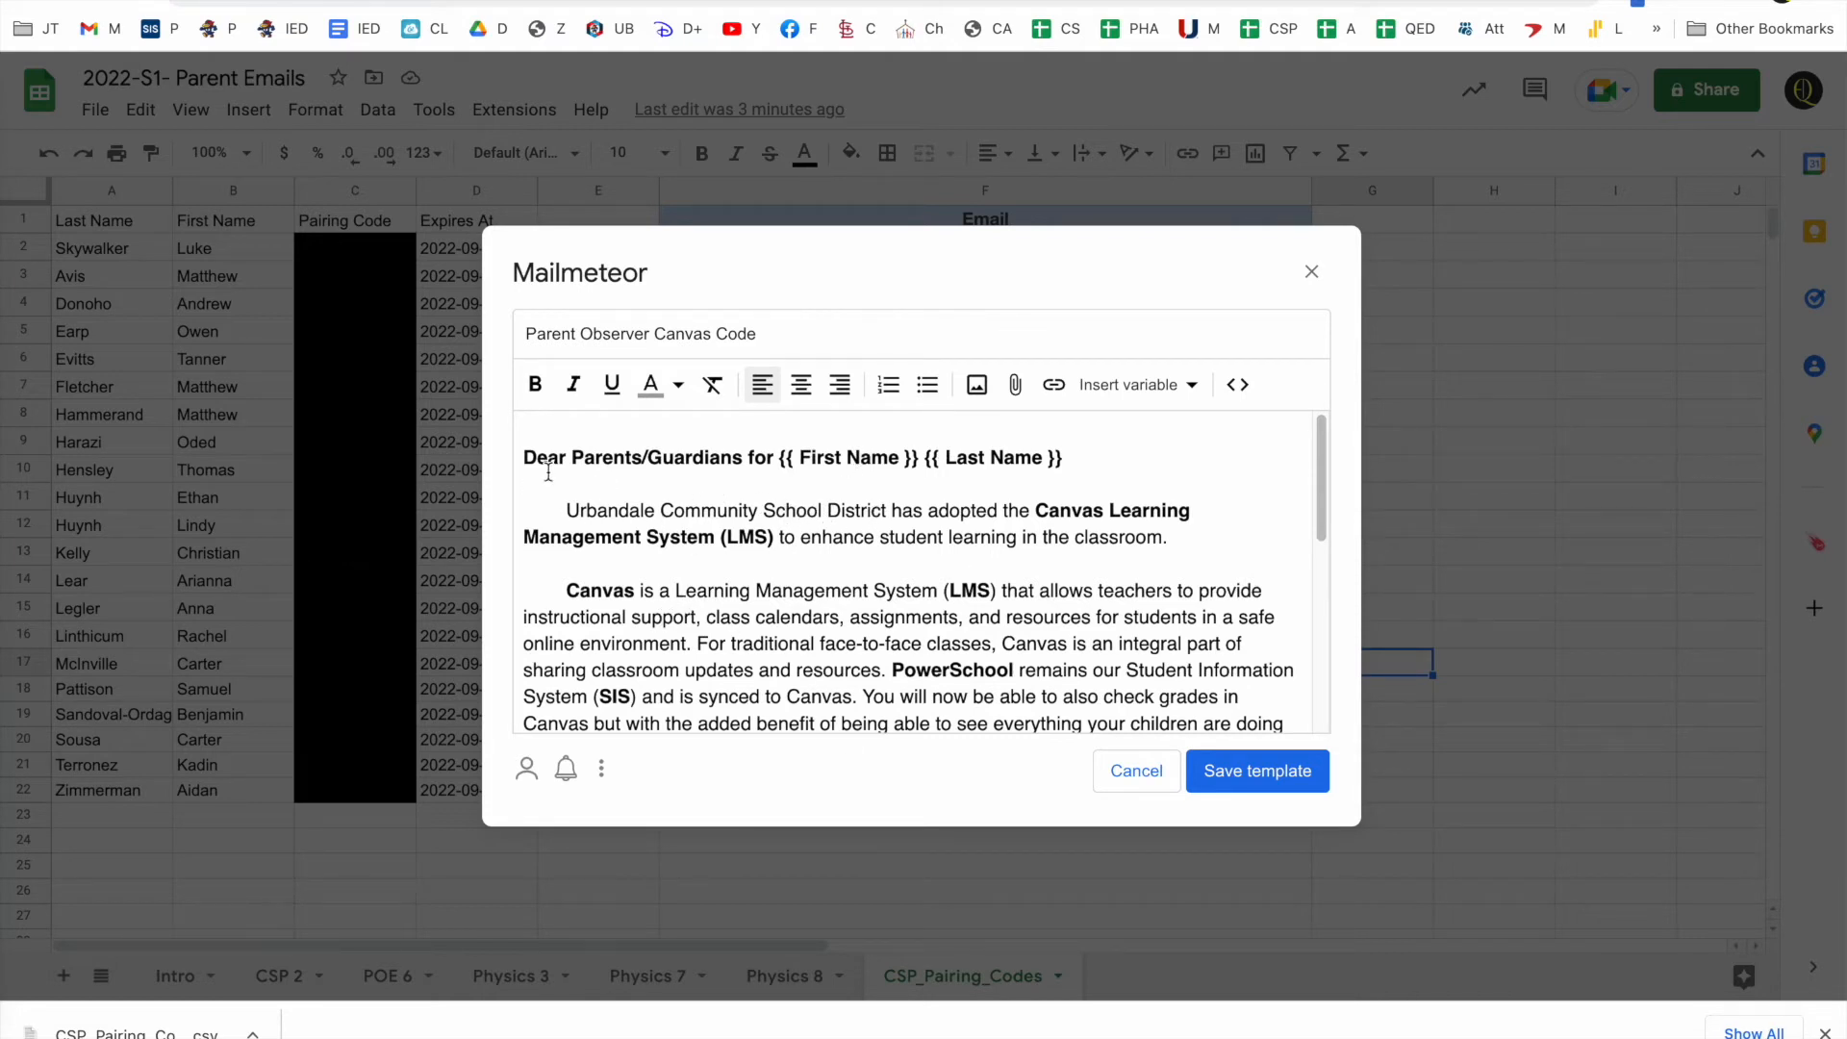
# - Try replacing "District" in the letter's first paragraph with the First Name variable, and restore the original word
pyautogui.moveTo(887, 510); pyautogui.dragTo(827, 510)
pyautogui.click(1192, 386)
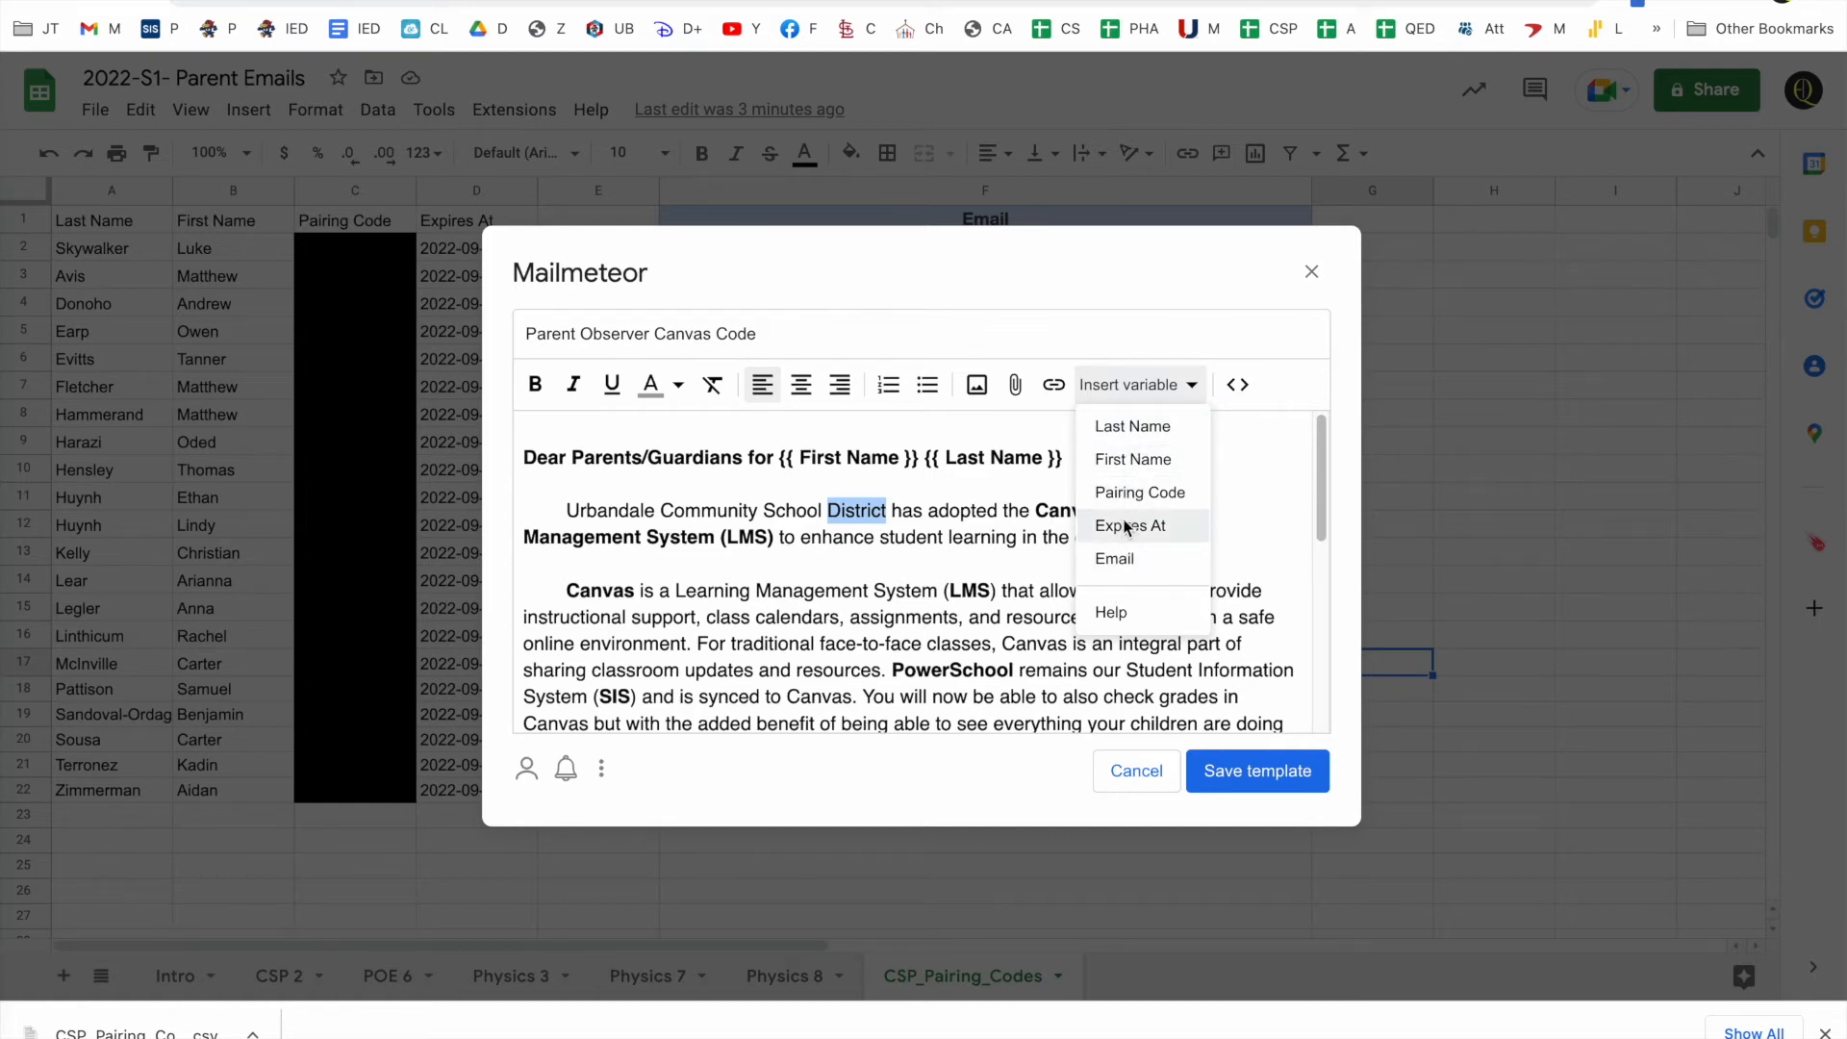
pyautogui.click(1131, 460)
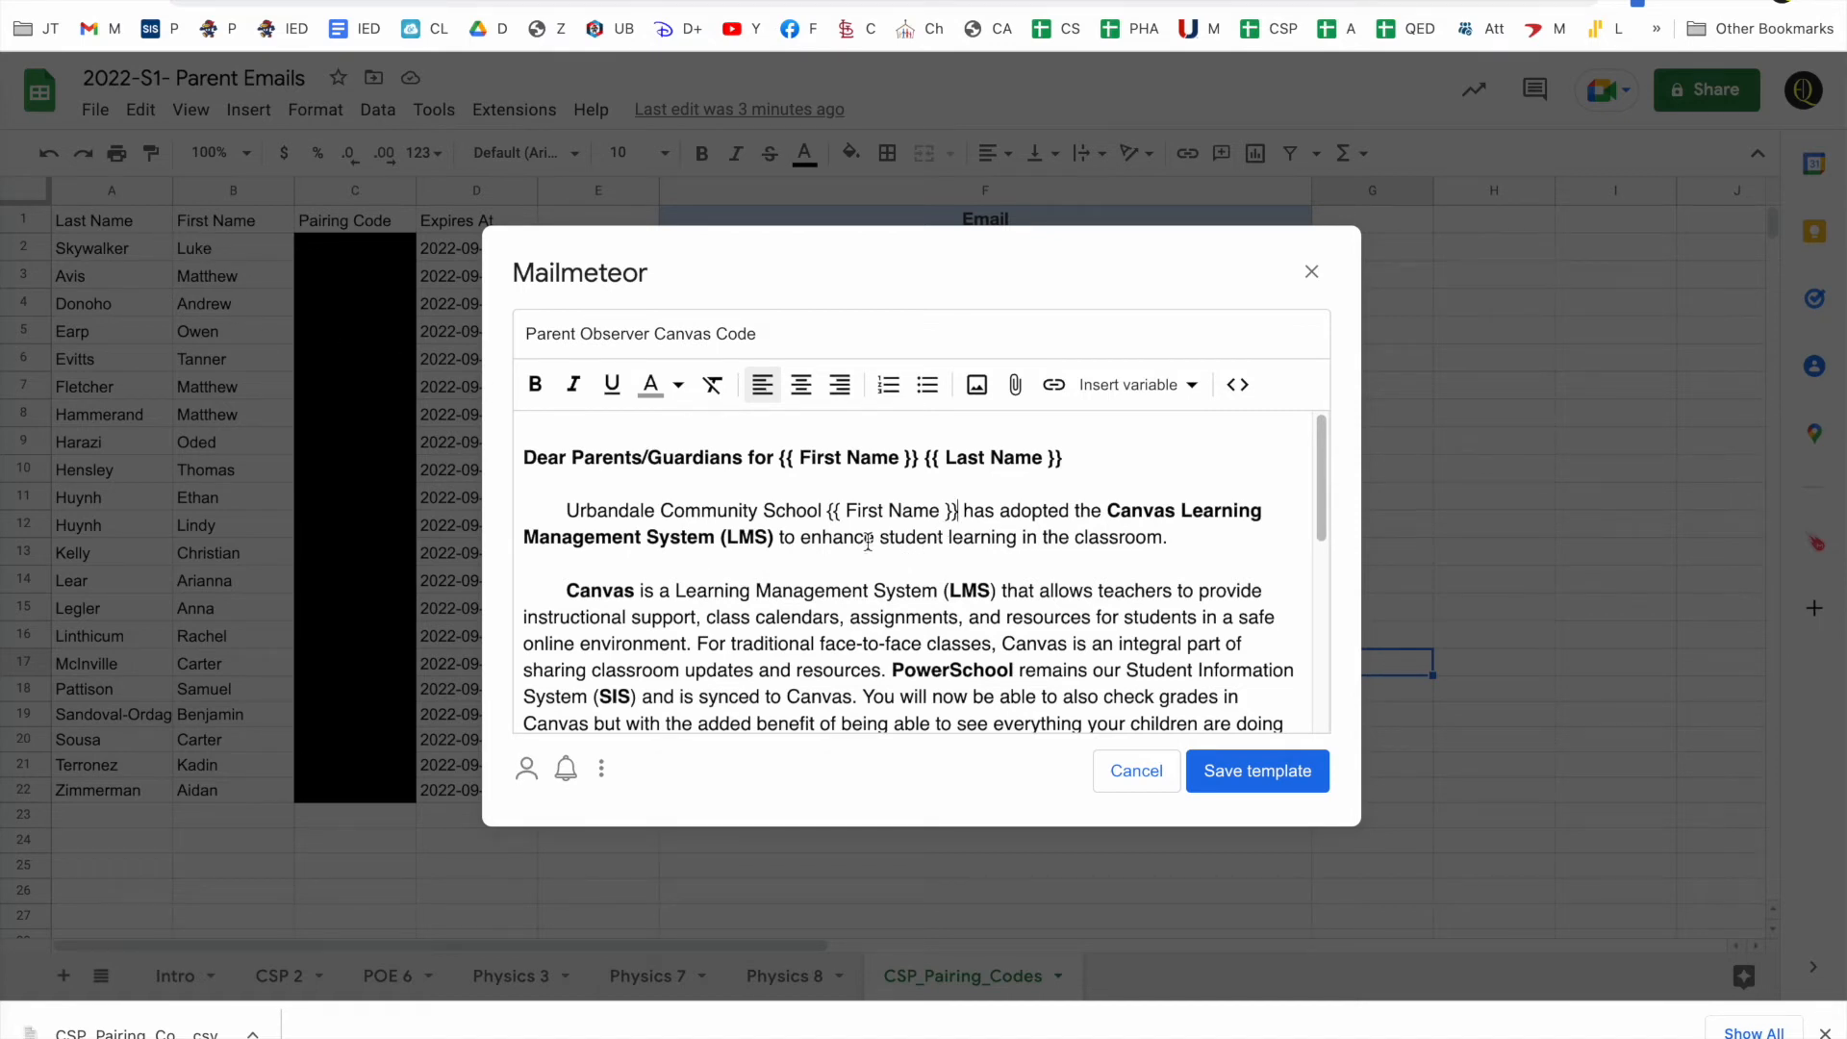
pyautogui.moveTo(958, 512); pyautogui.dragTo(828, 519)
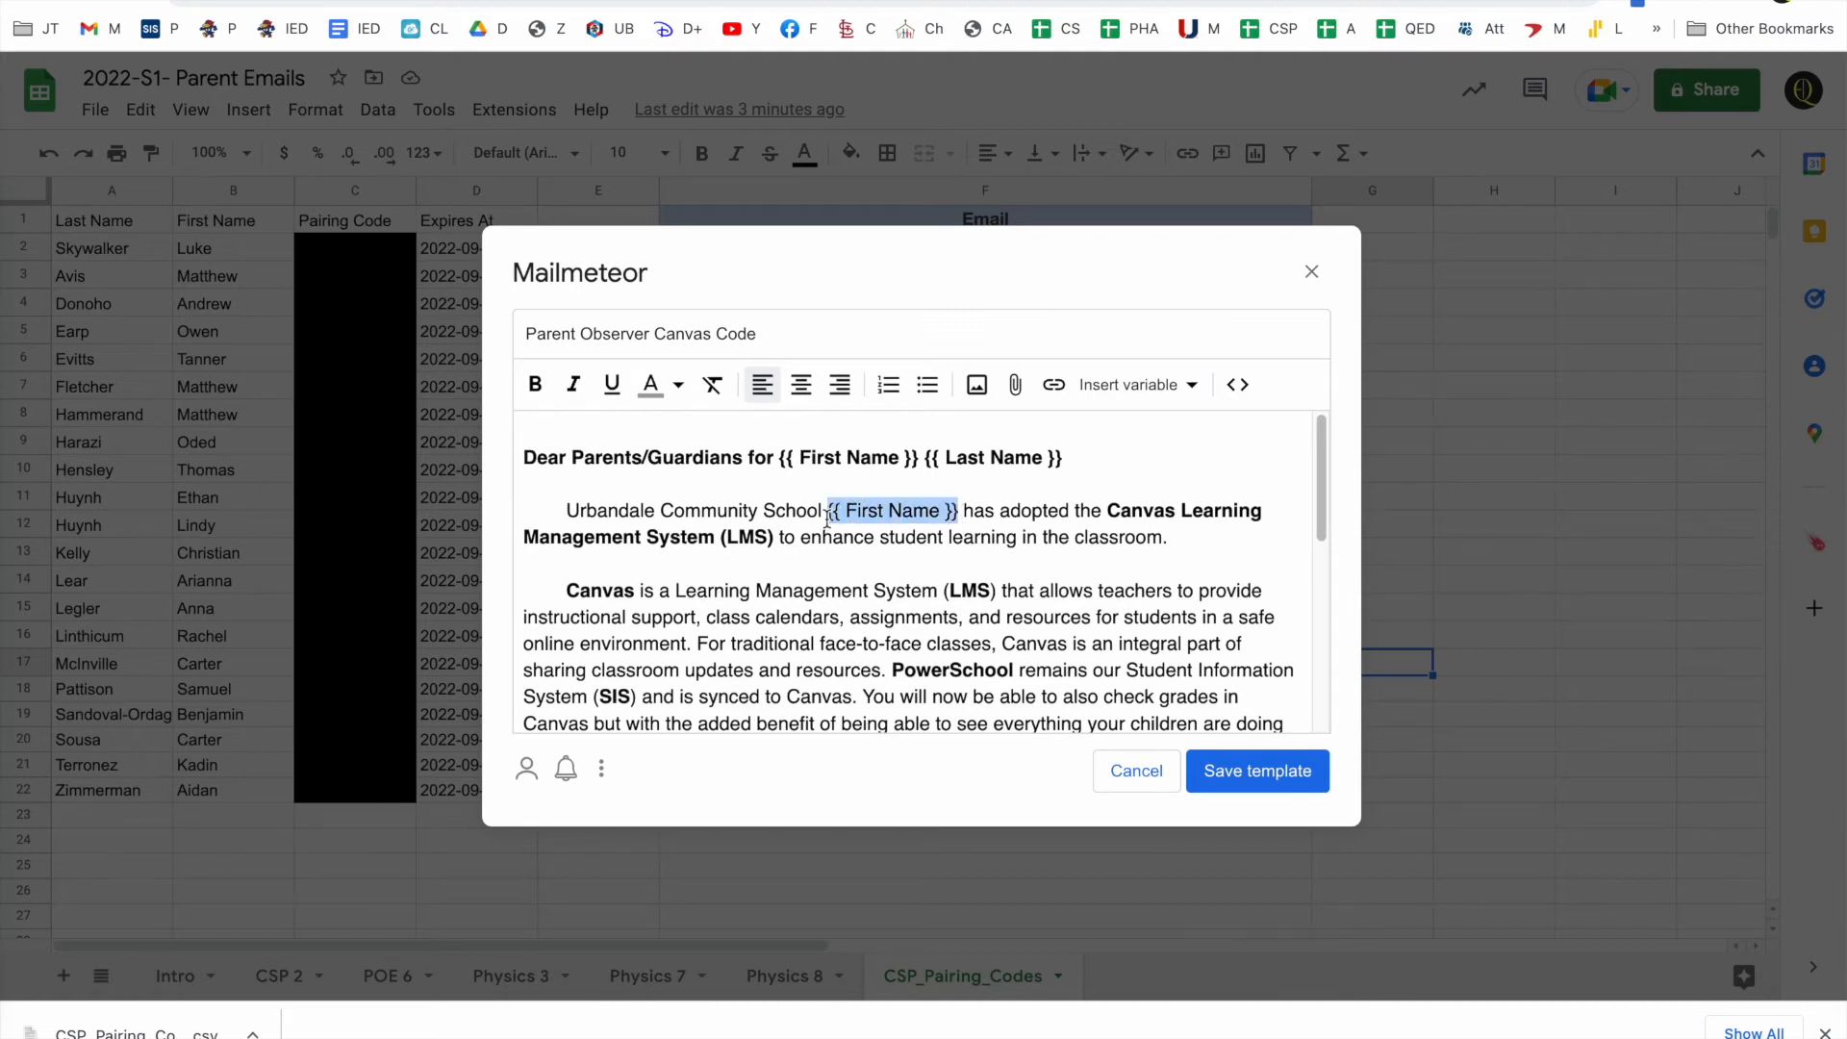
pyautogui.write('District')
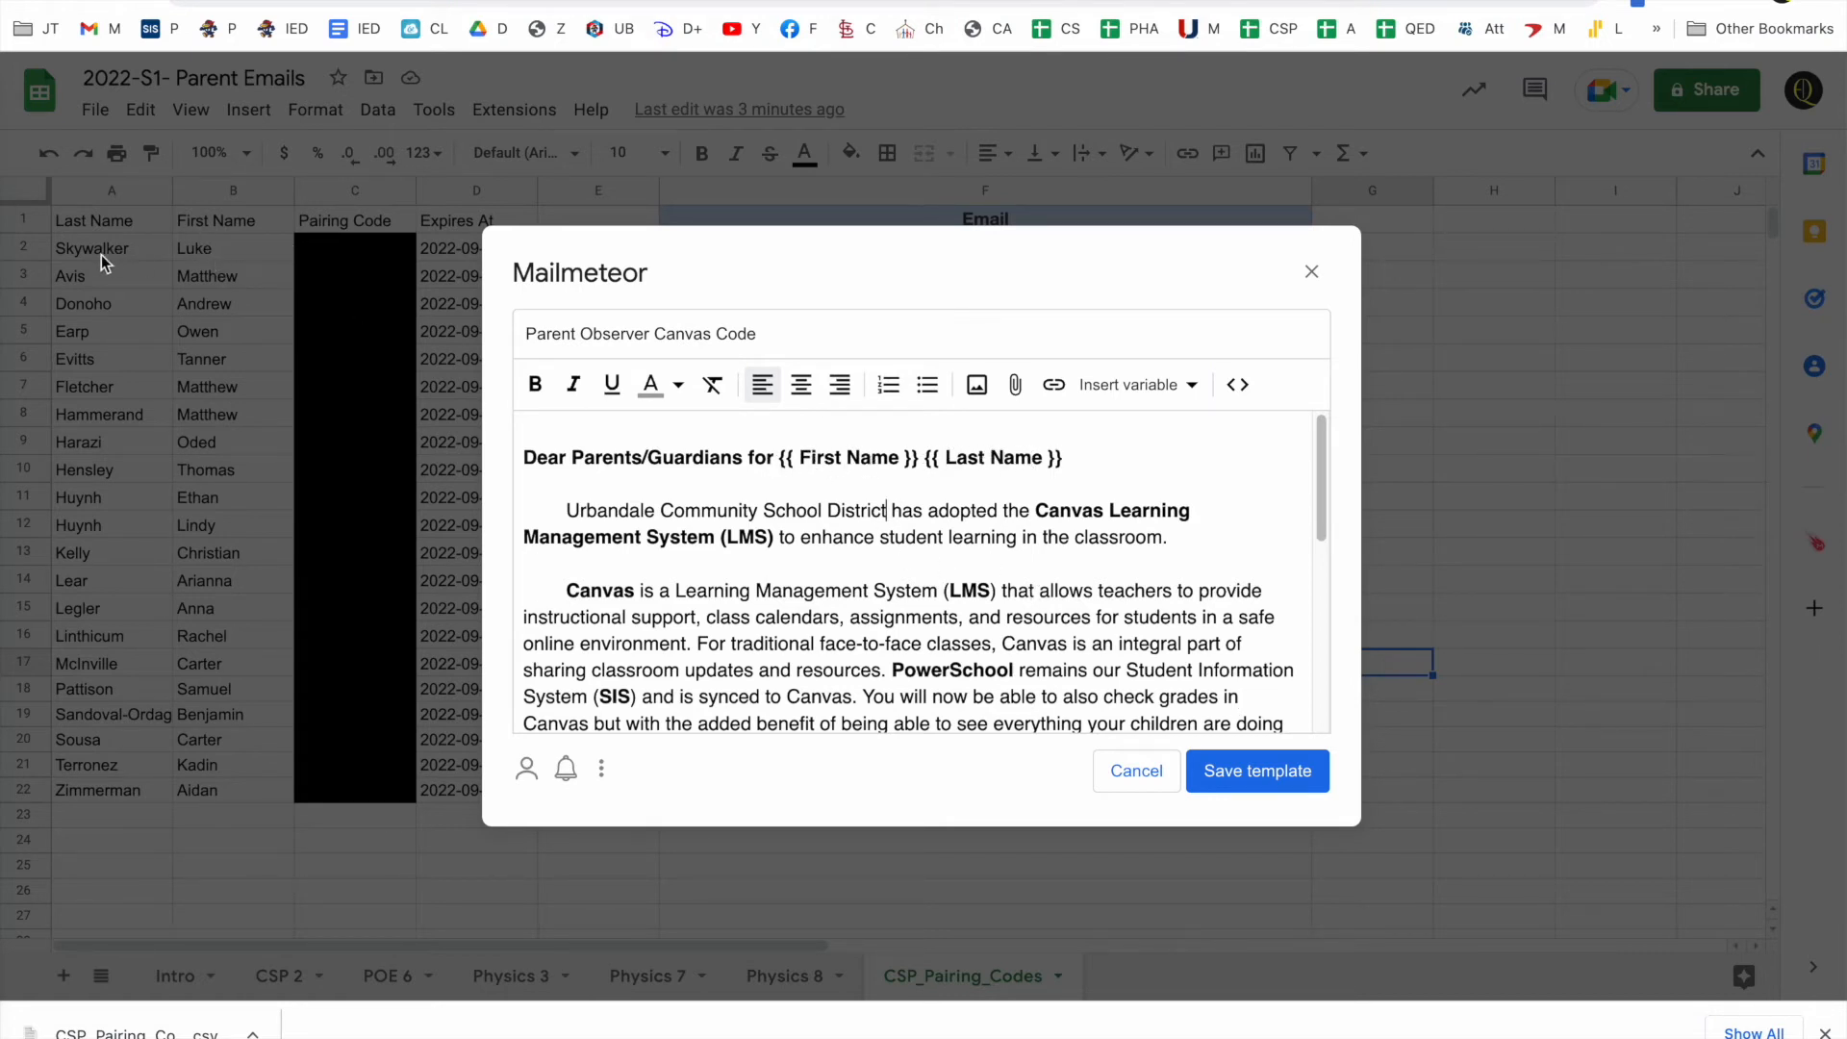
# - Check the letter's text and merge variables through to the end and save the email template
pyautogui.scroll(-5, 894, 452)
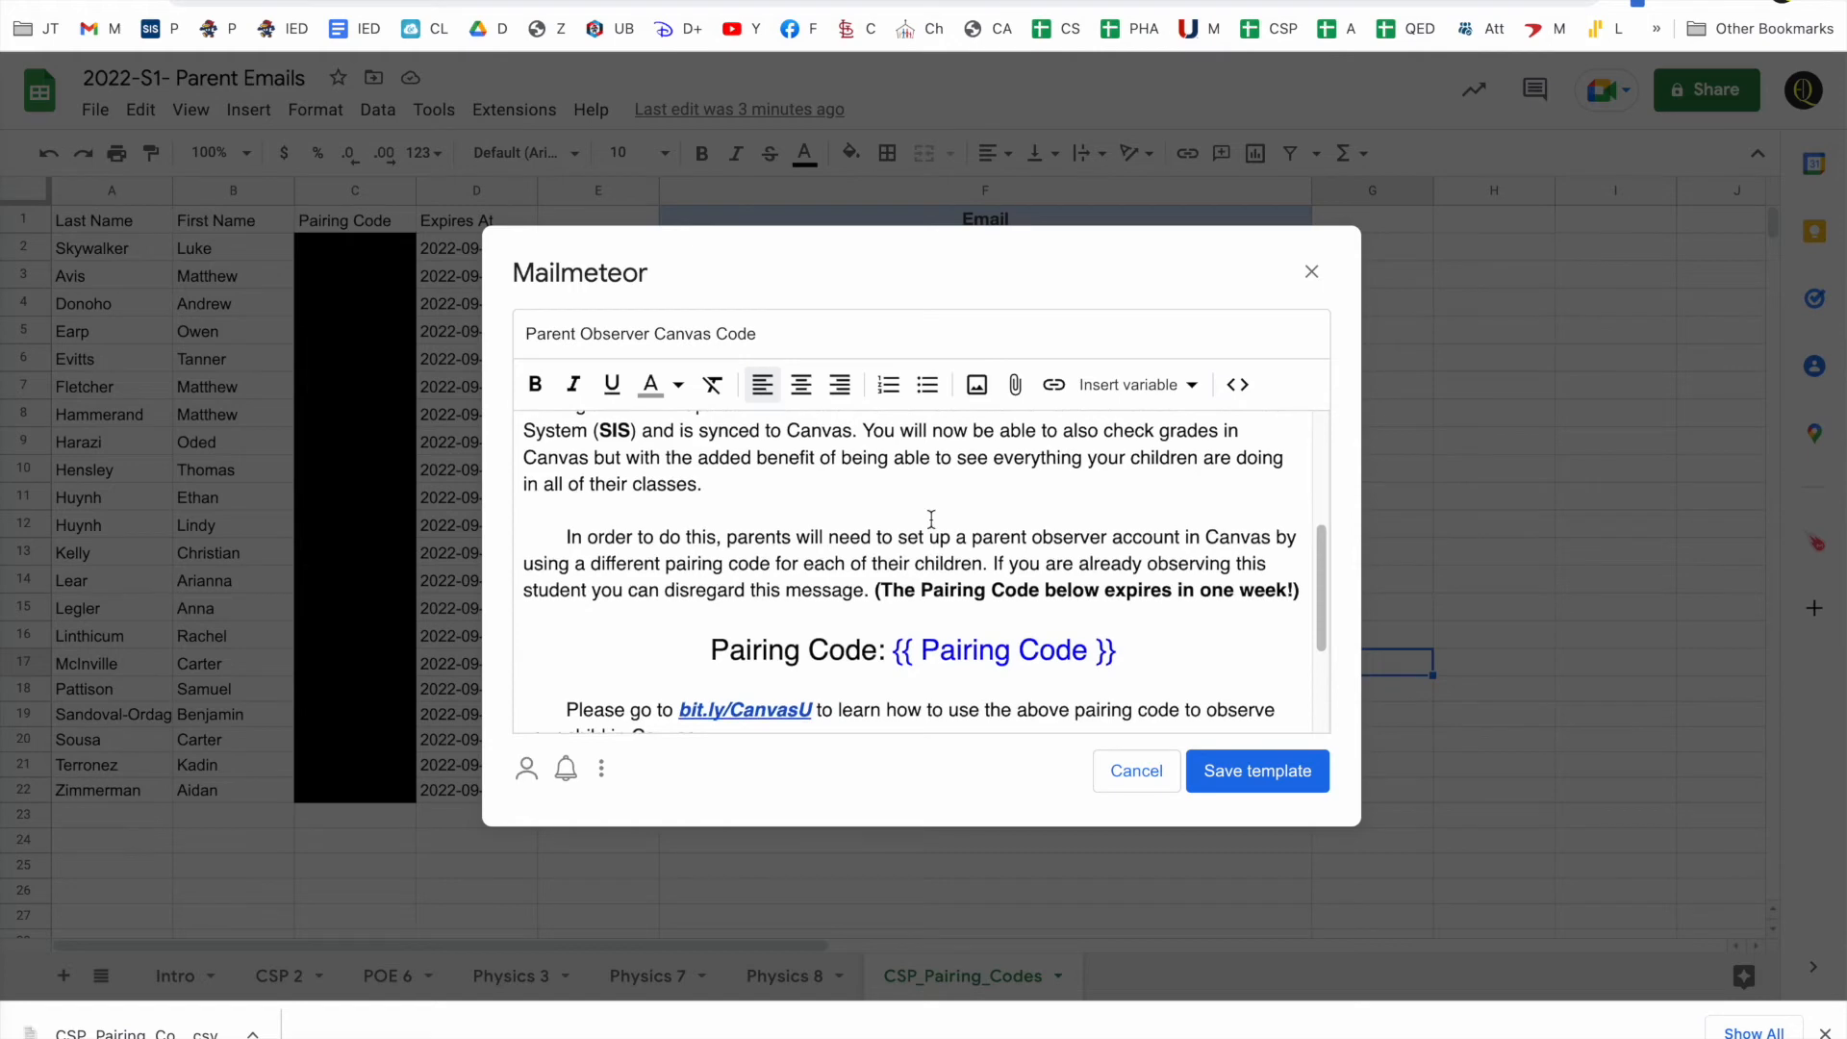
pyautogui.scroll(-3, 933, 527)
pyautogui.scroll(10, 909, 552)
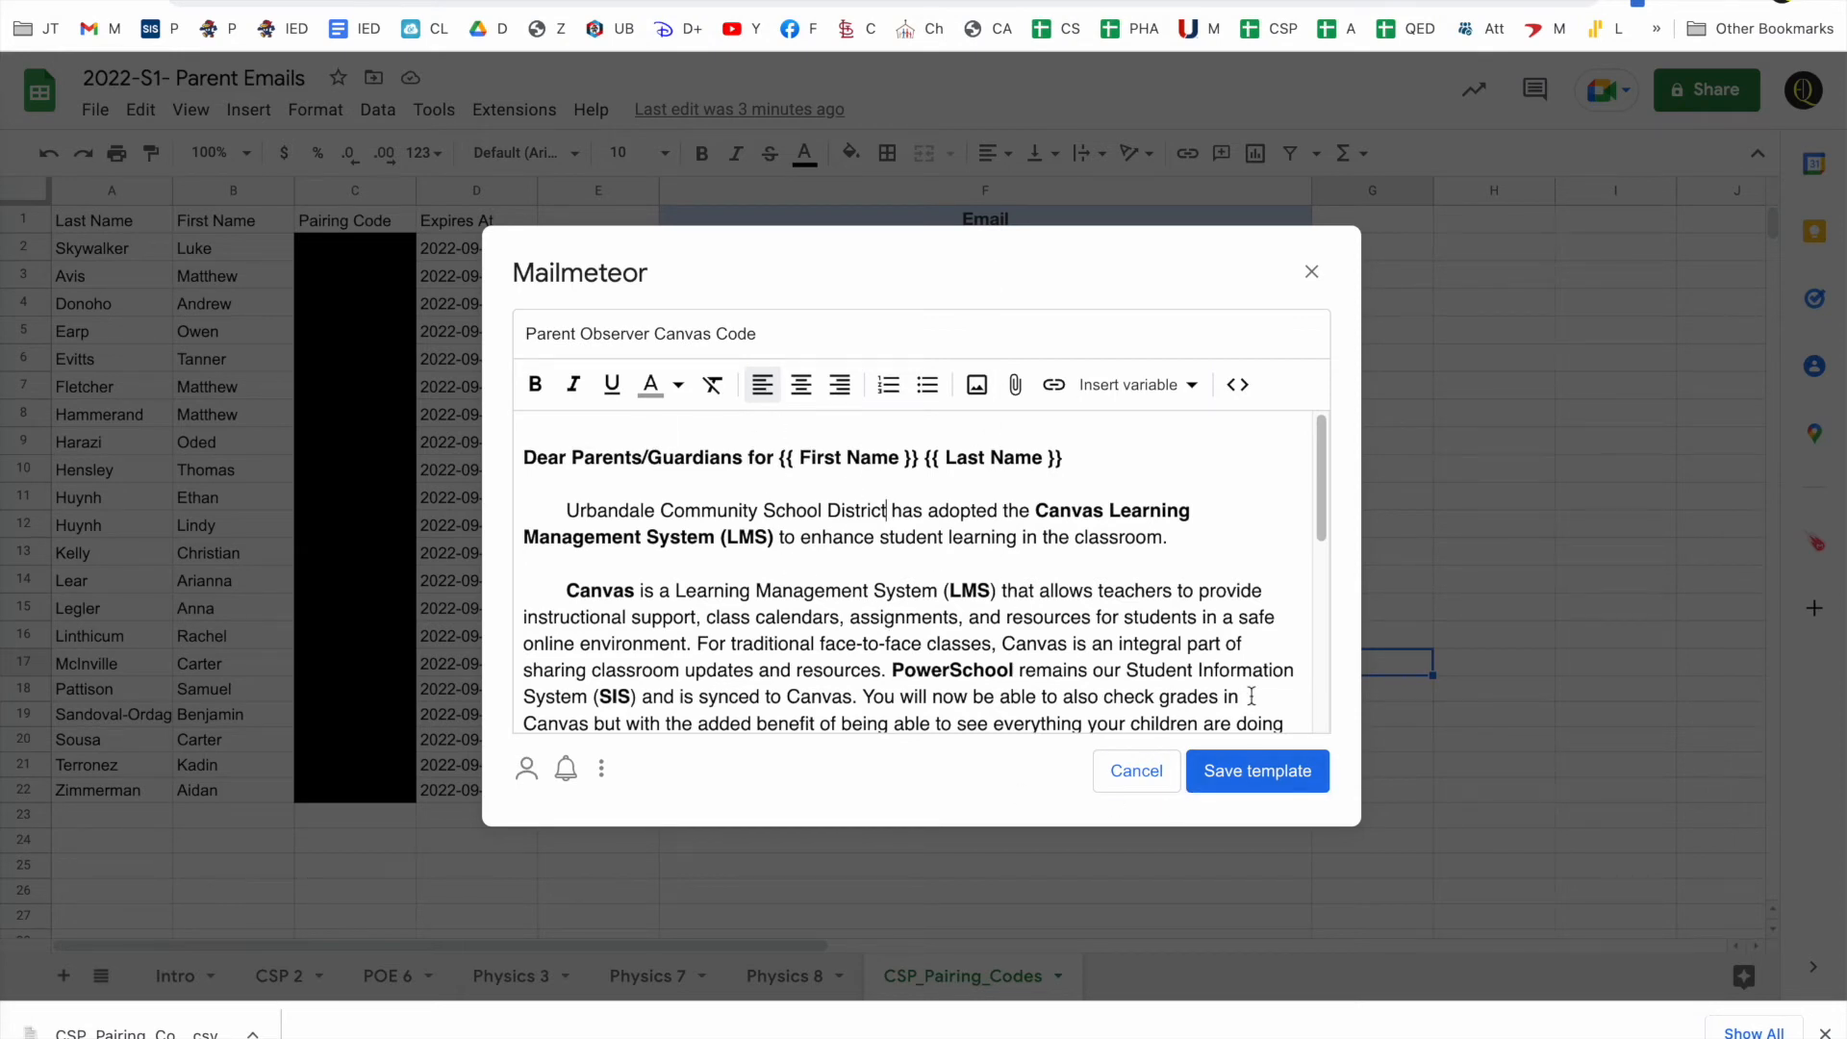
pyautogui.click(1250, 770)
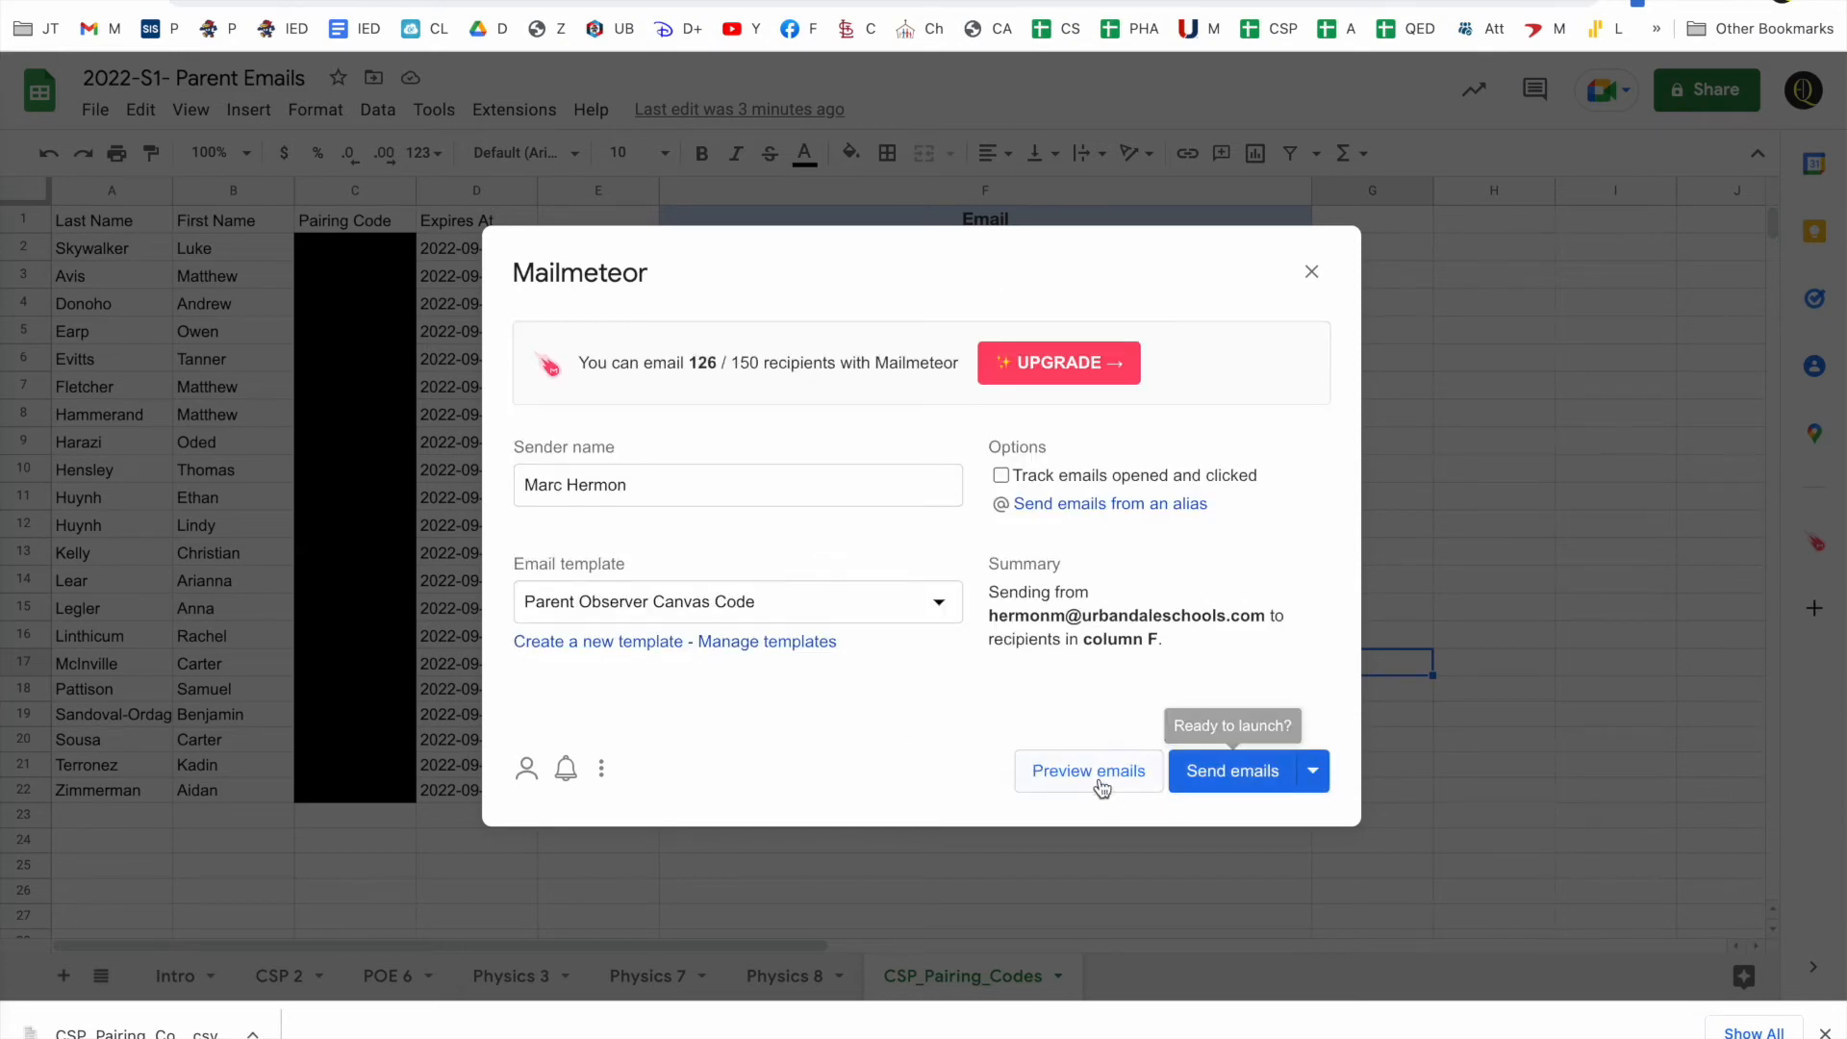
# - Open the saved Parent Observer Canvas Code template from the template list for review, and return to the sending options without editing it
pyautogui.click(740, 651)
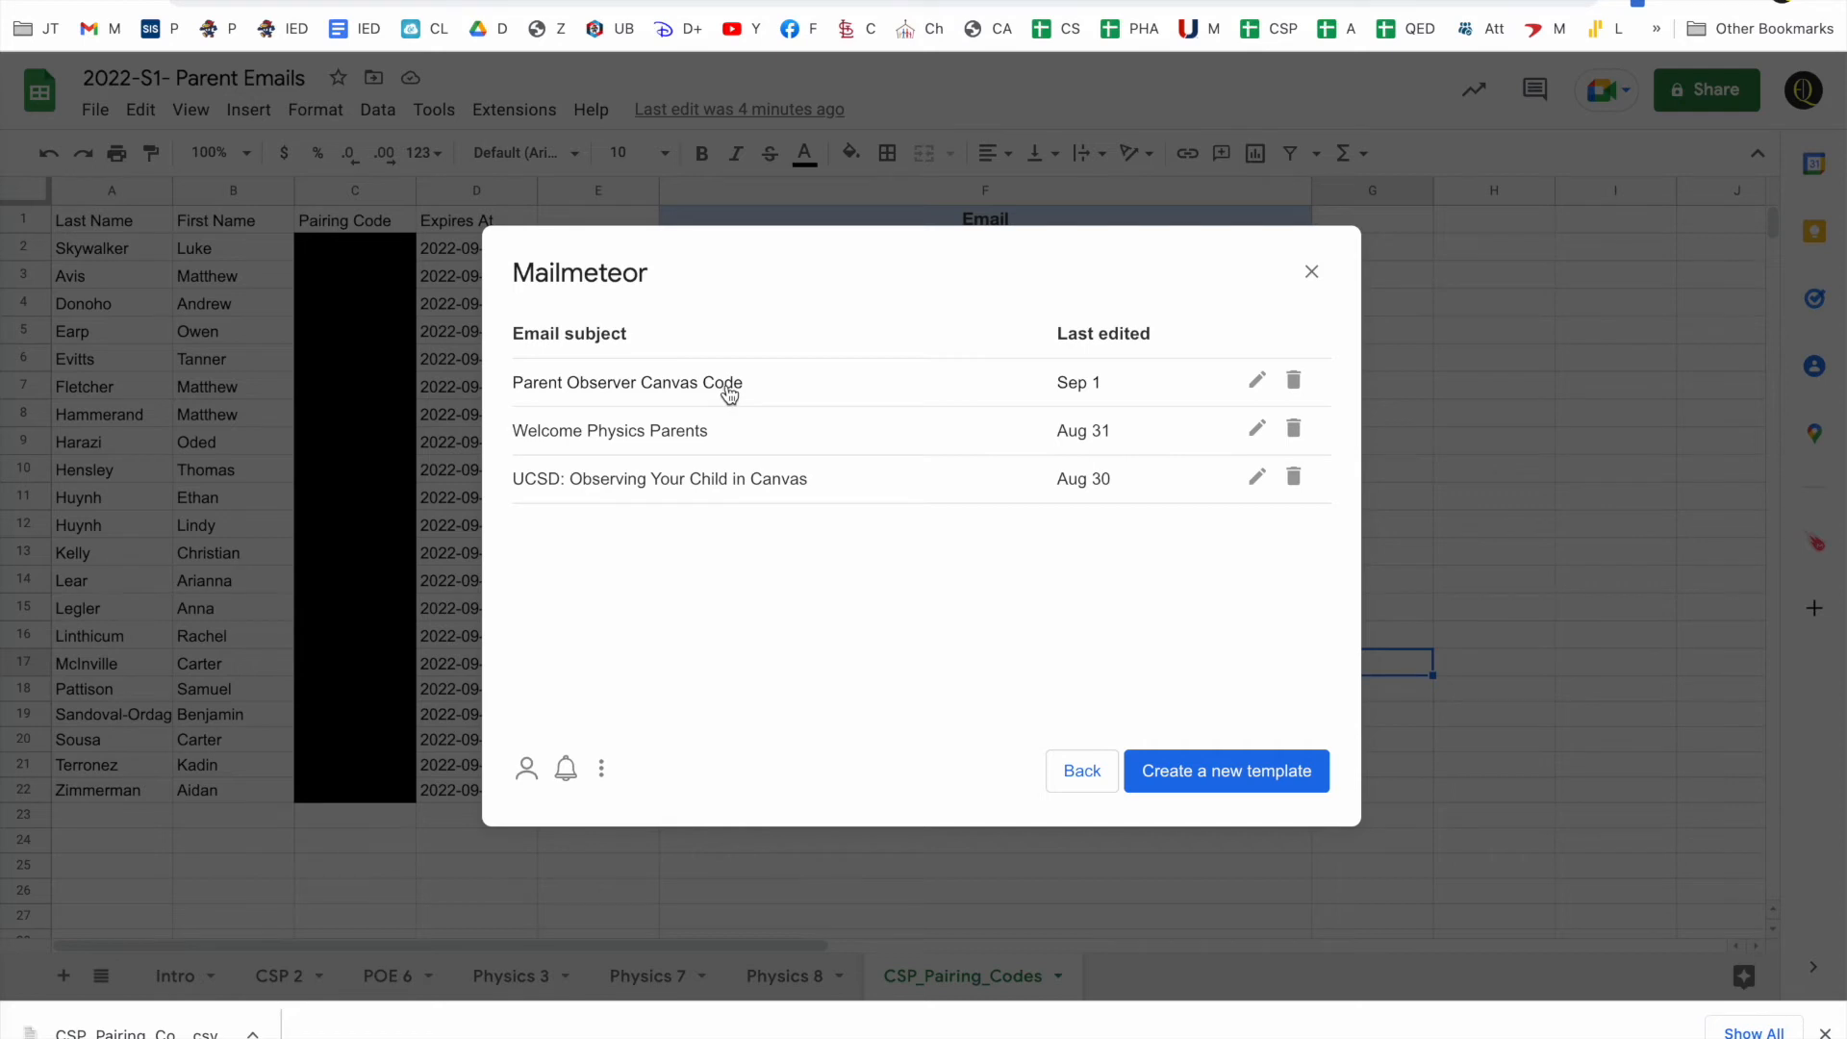
pyautogui.click(1259, 382)
pyautogui.scroll(-10, 895, 567)
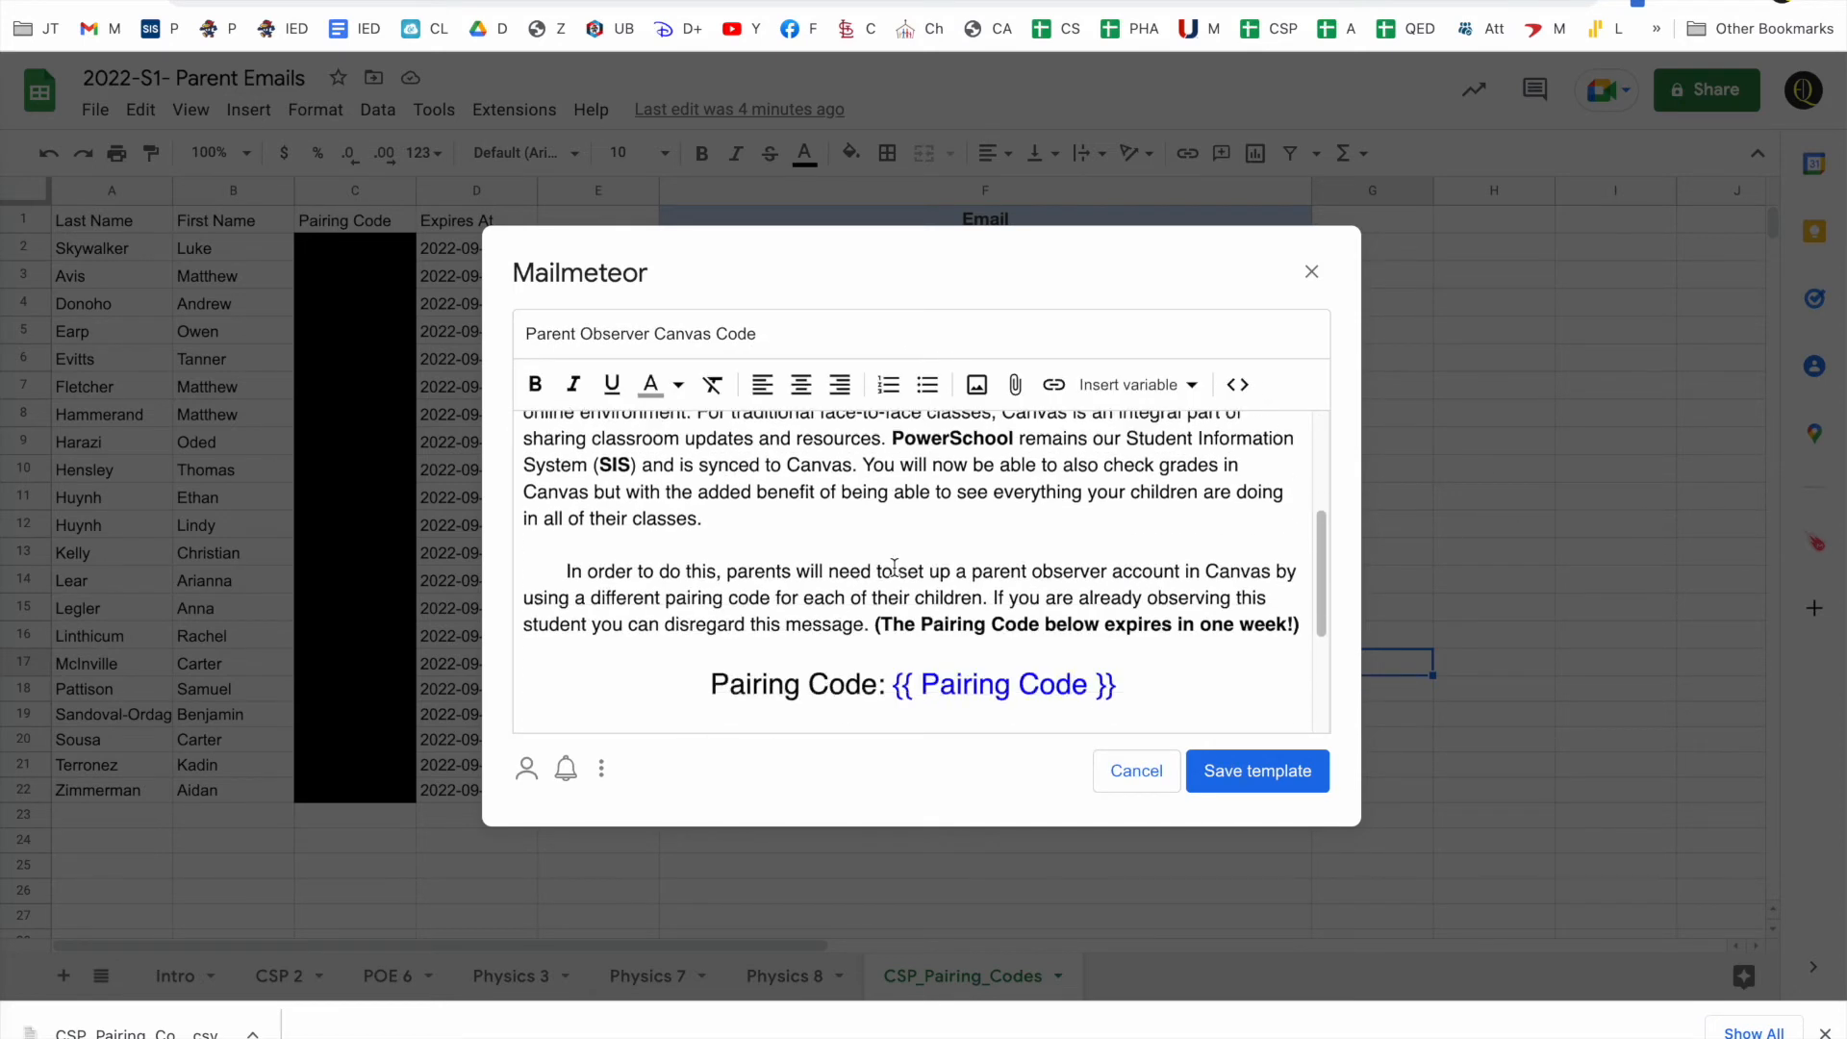
pyautogui.scroll(10, 895, 568)
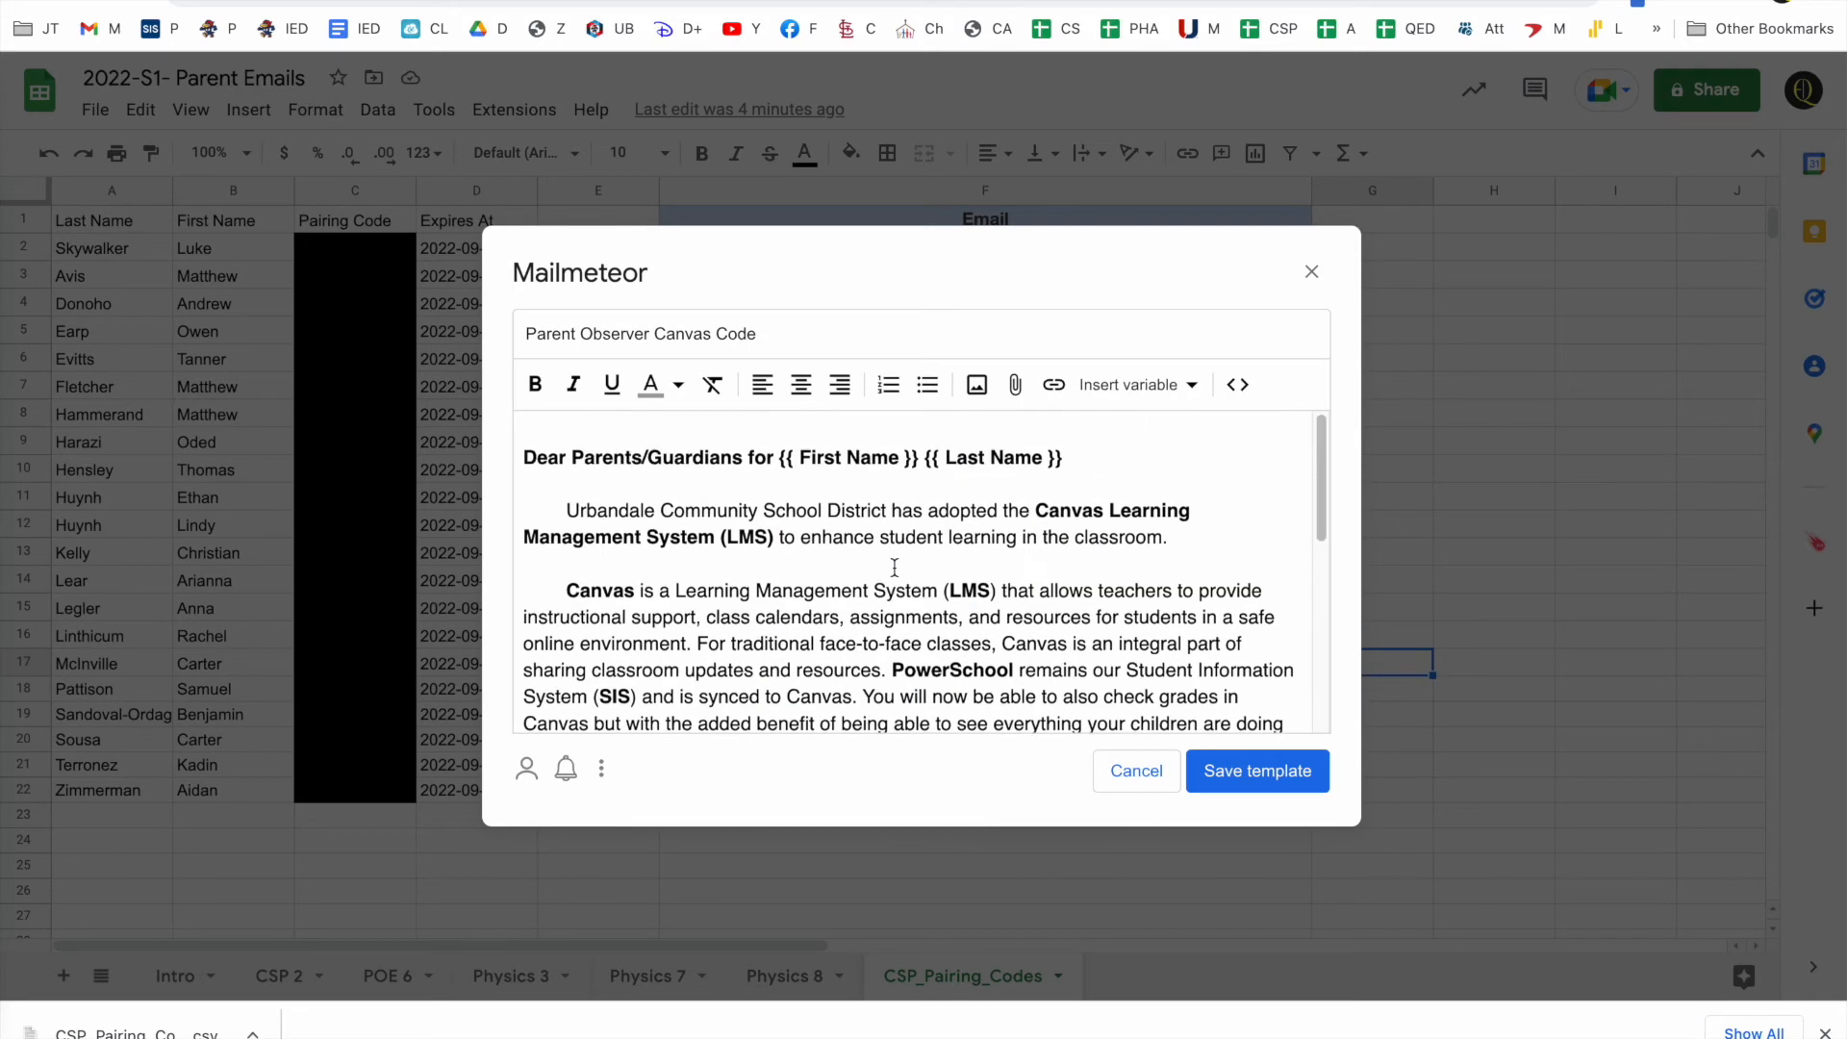
pyautogui.click(1146, 780)
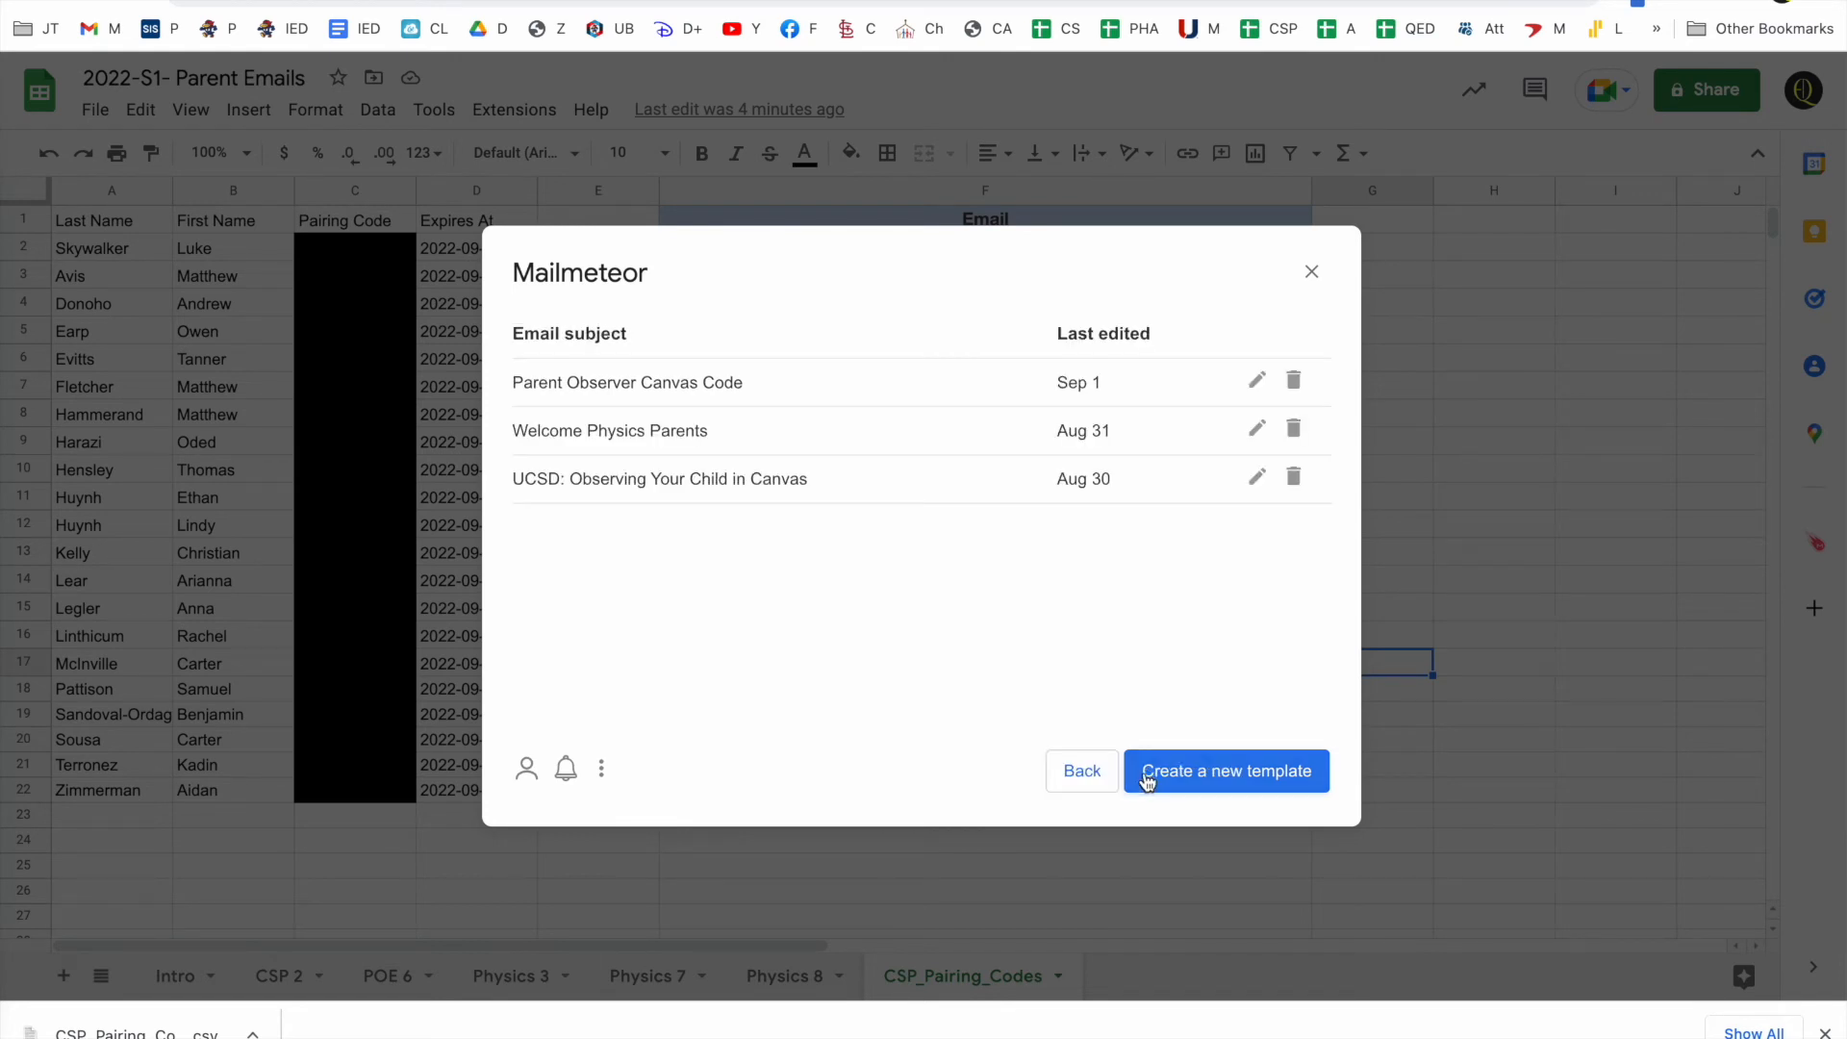
pyautogui.click(1095, 782)
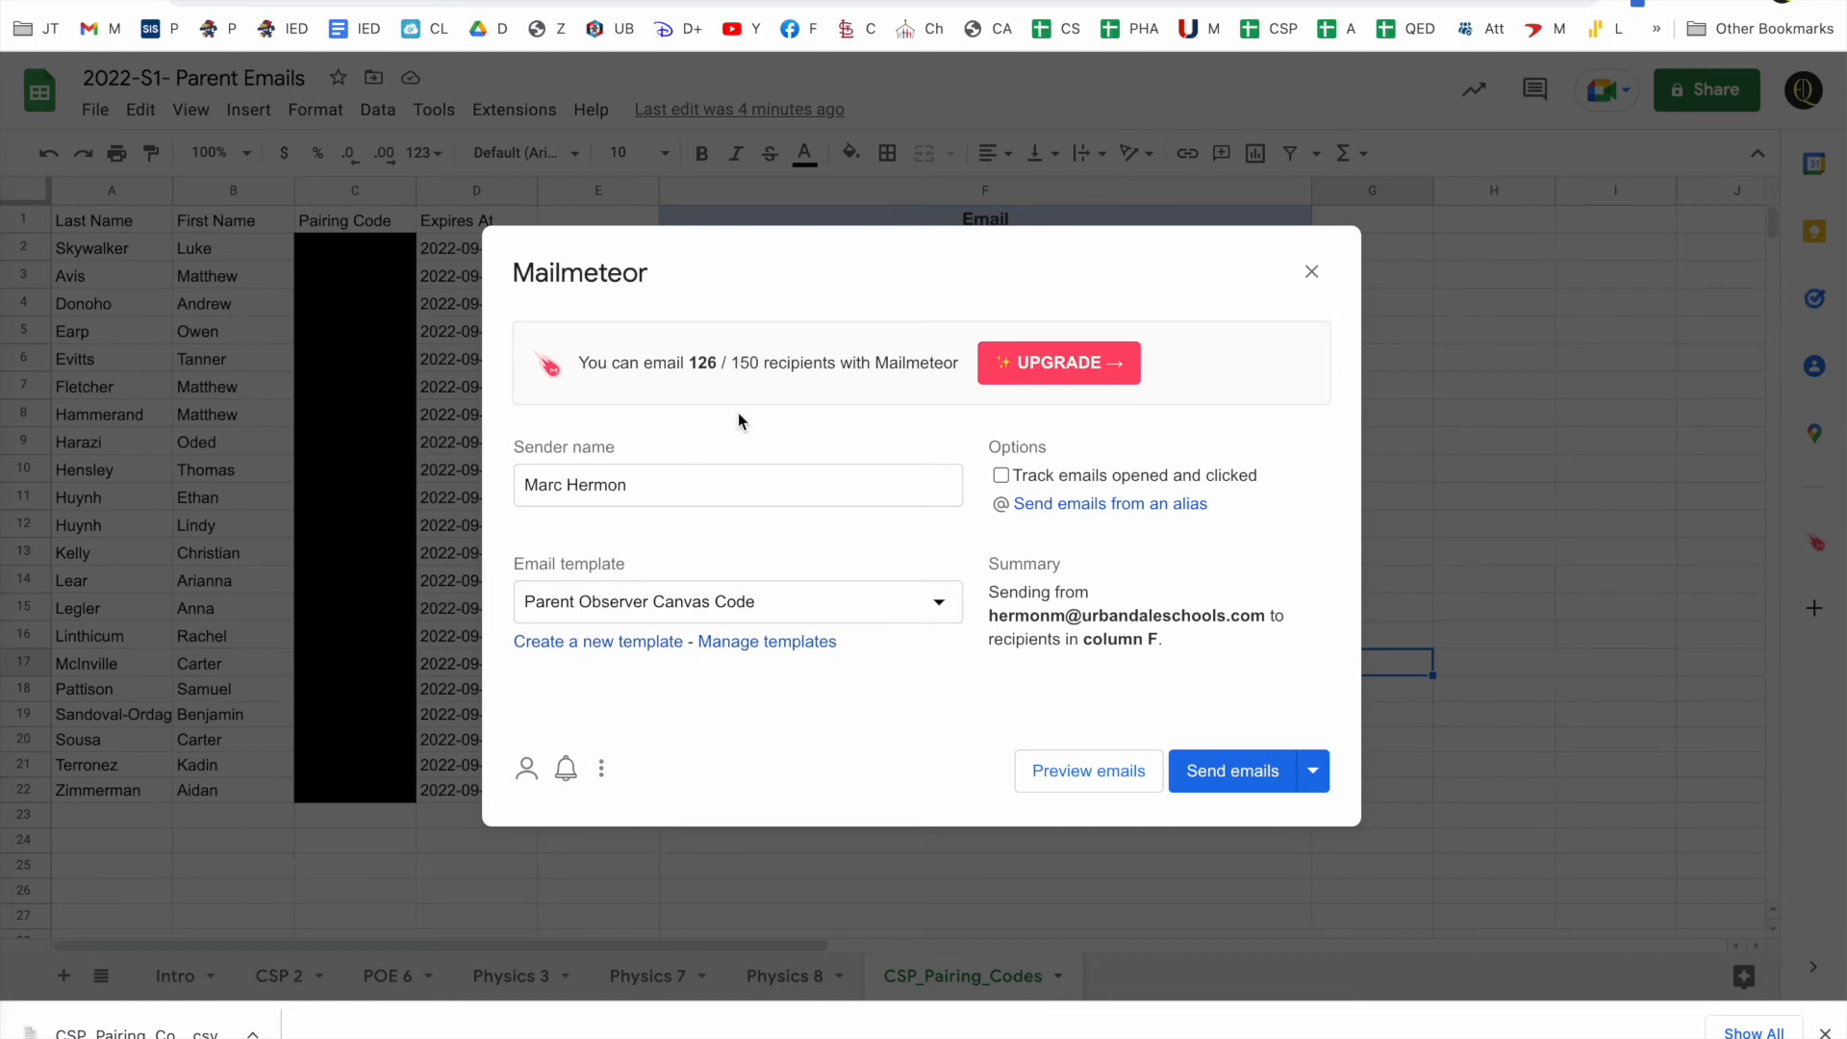
# - Preview the merged email for the first recipient from greeting to closing, and request a test email
pyautogui.click(1070, 777)
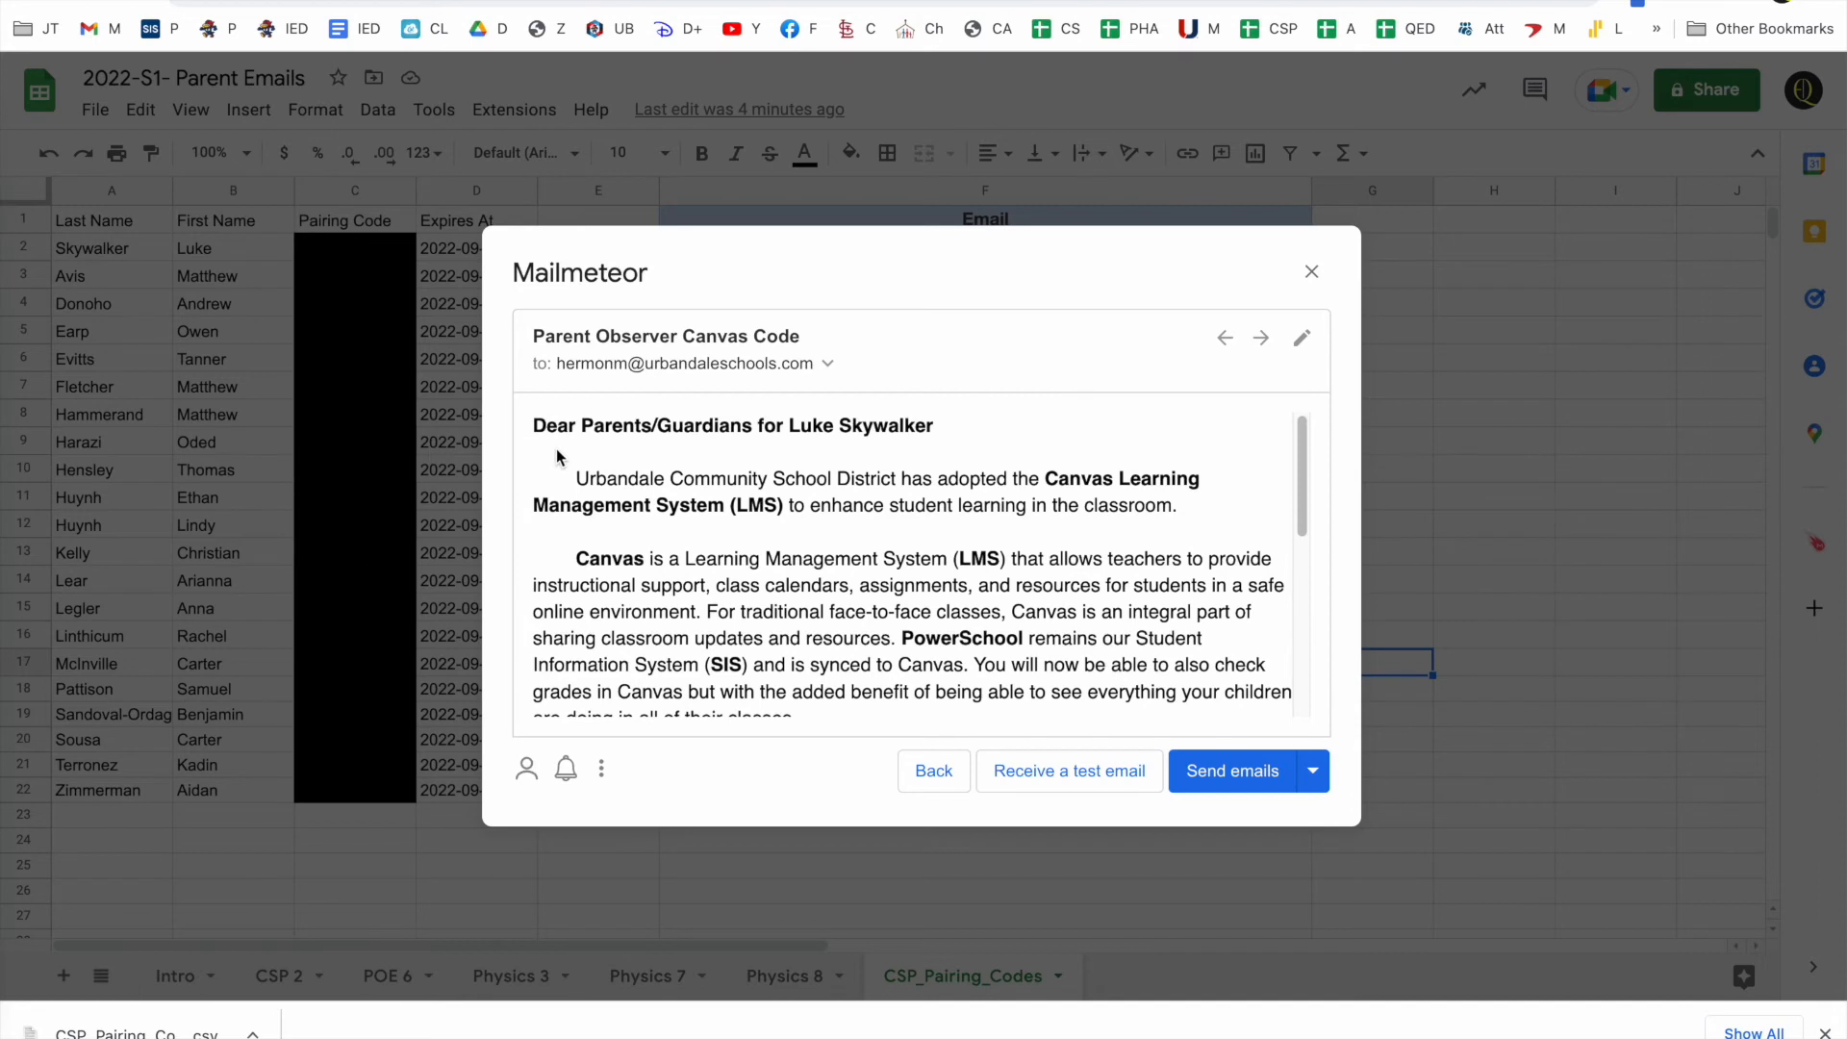
pyautogui.scroll(-3, 944, 546)
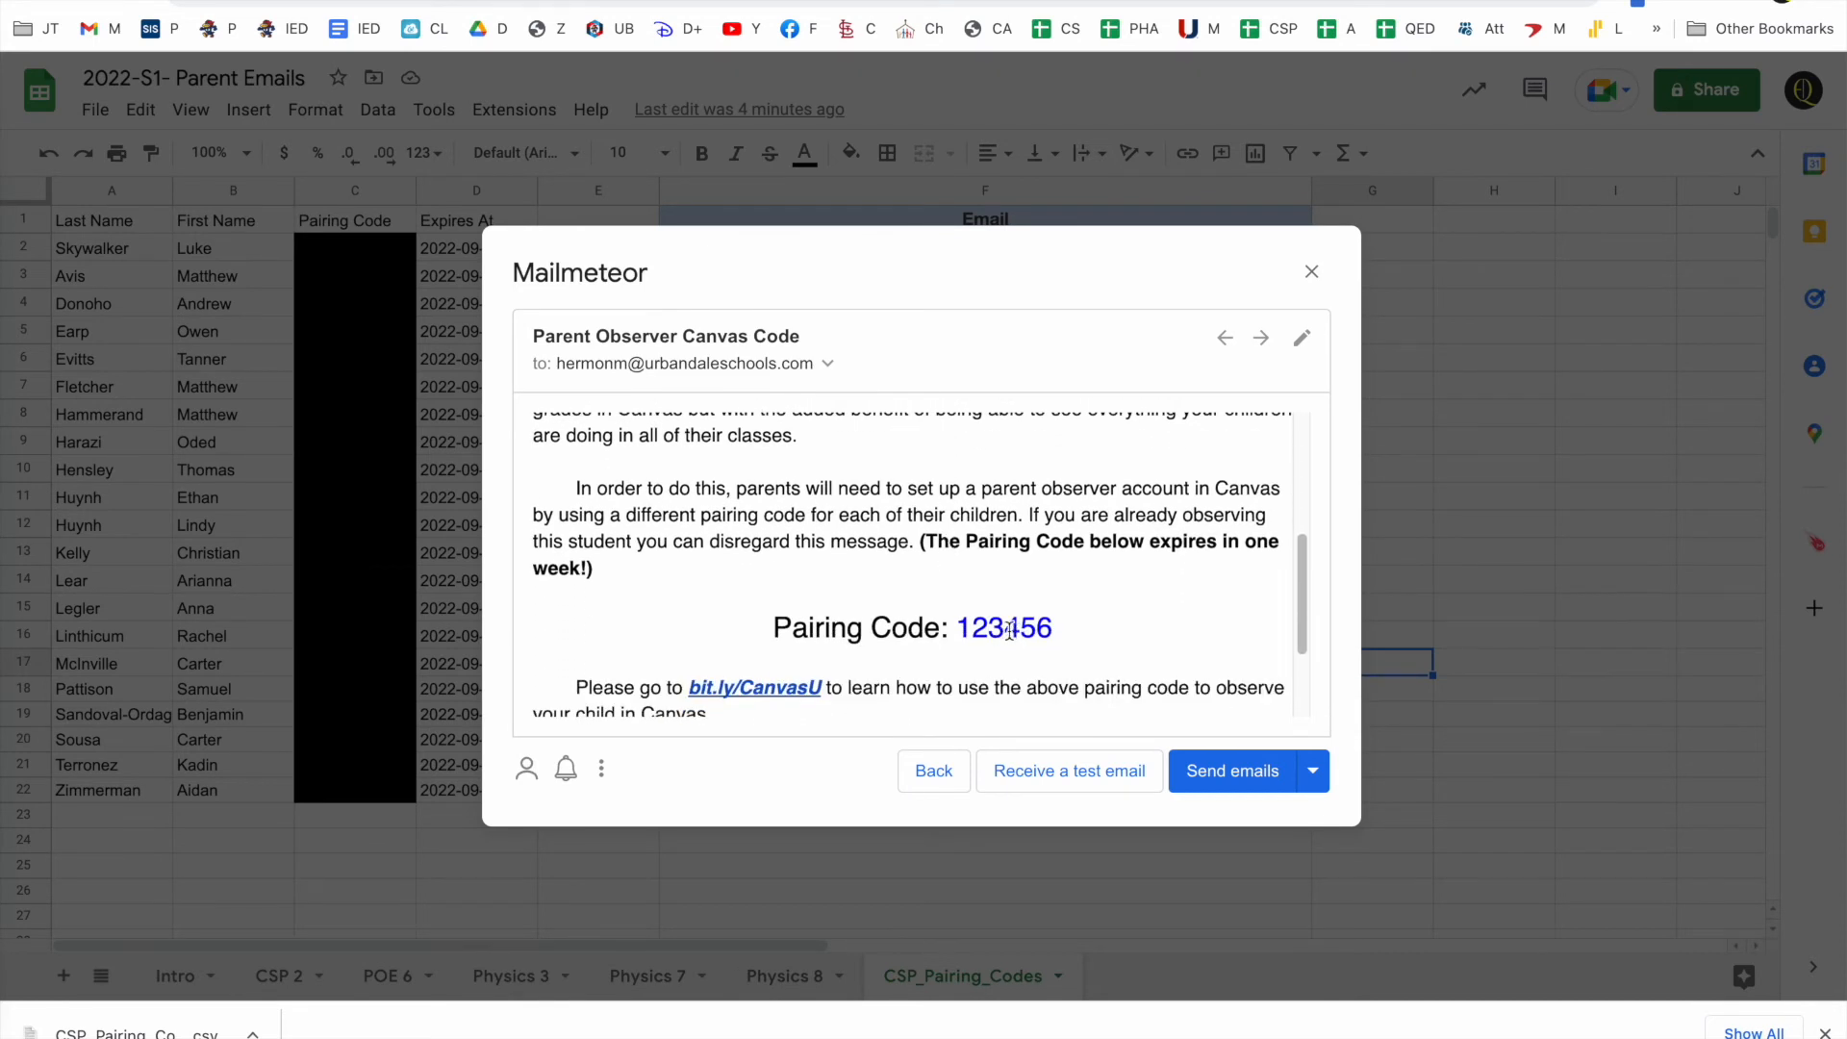
pyautogui.scroll(-1, 887, 569)
pyautogui.scroll(-2, 887, 569)
pyautogui.scroll(3, 882, 568)
pyautogui.scroll(-2, 866, 577)
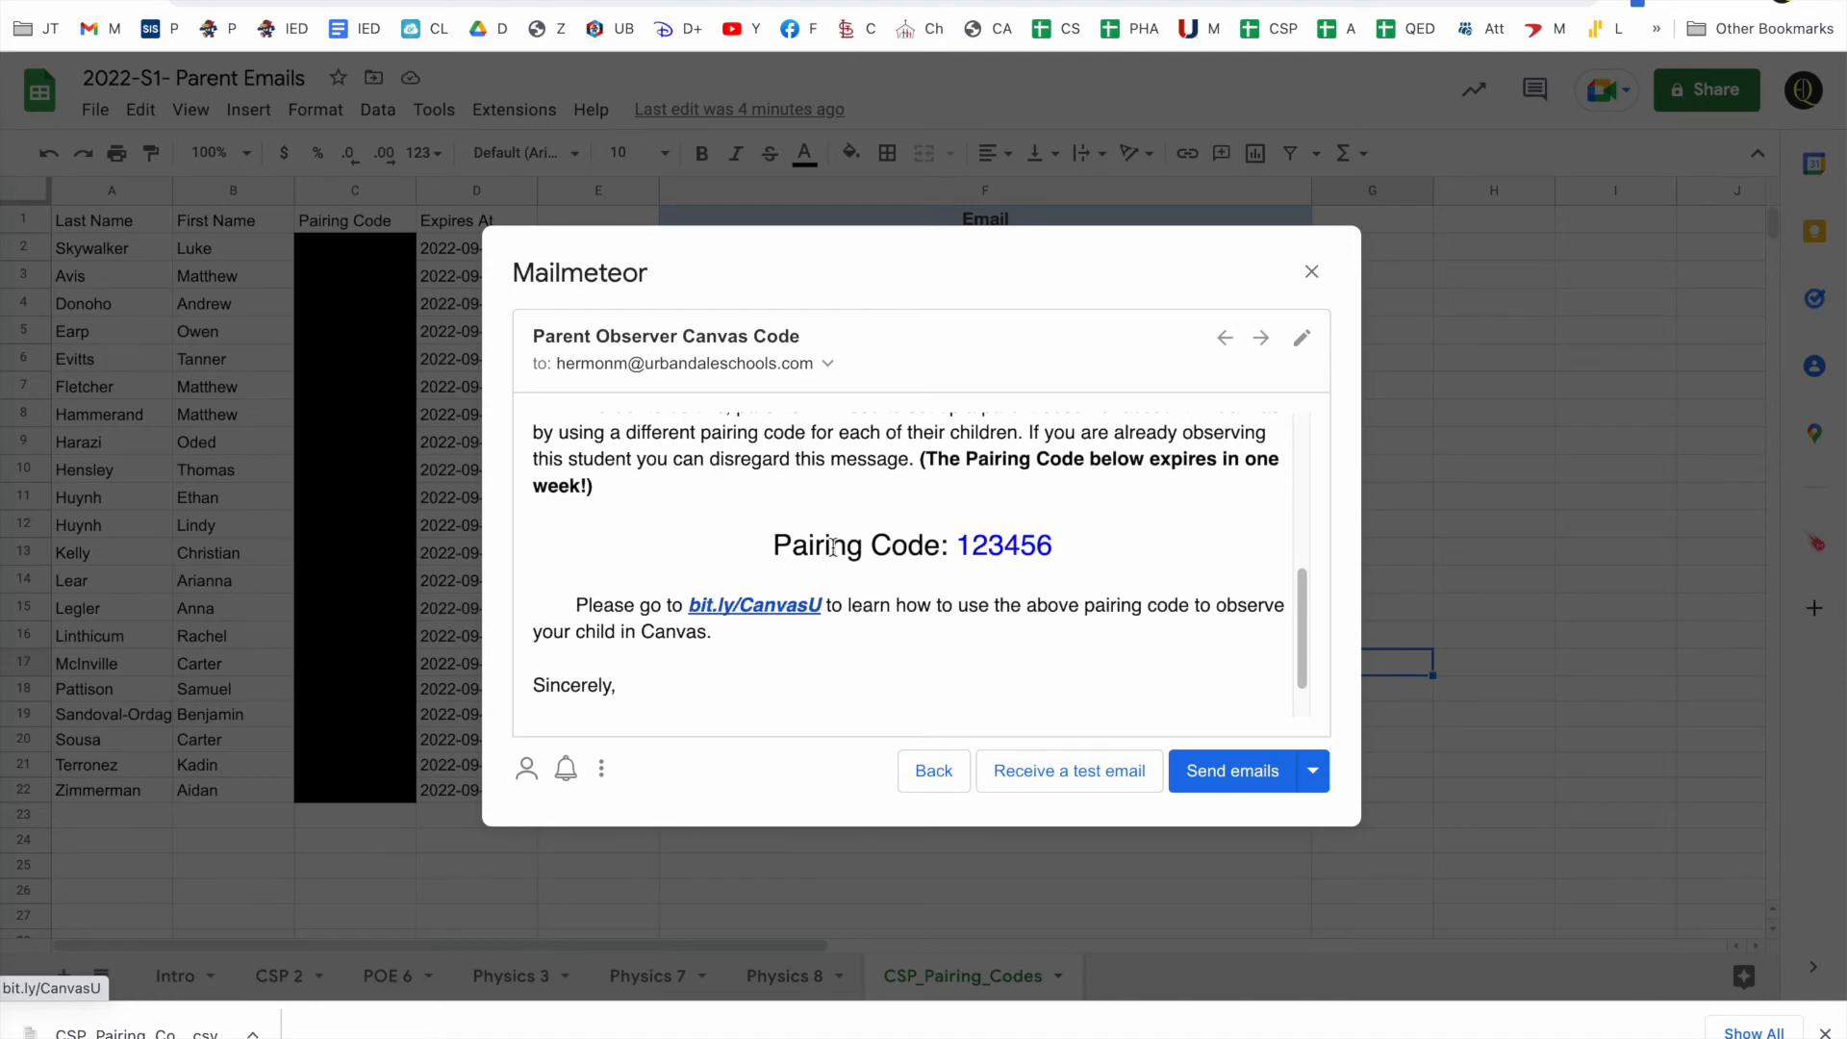
pyautogui.scroll(2, 833, 545)
pyautogui.scroll(5, 836, 543)
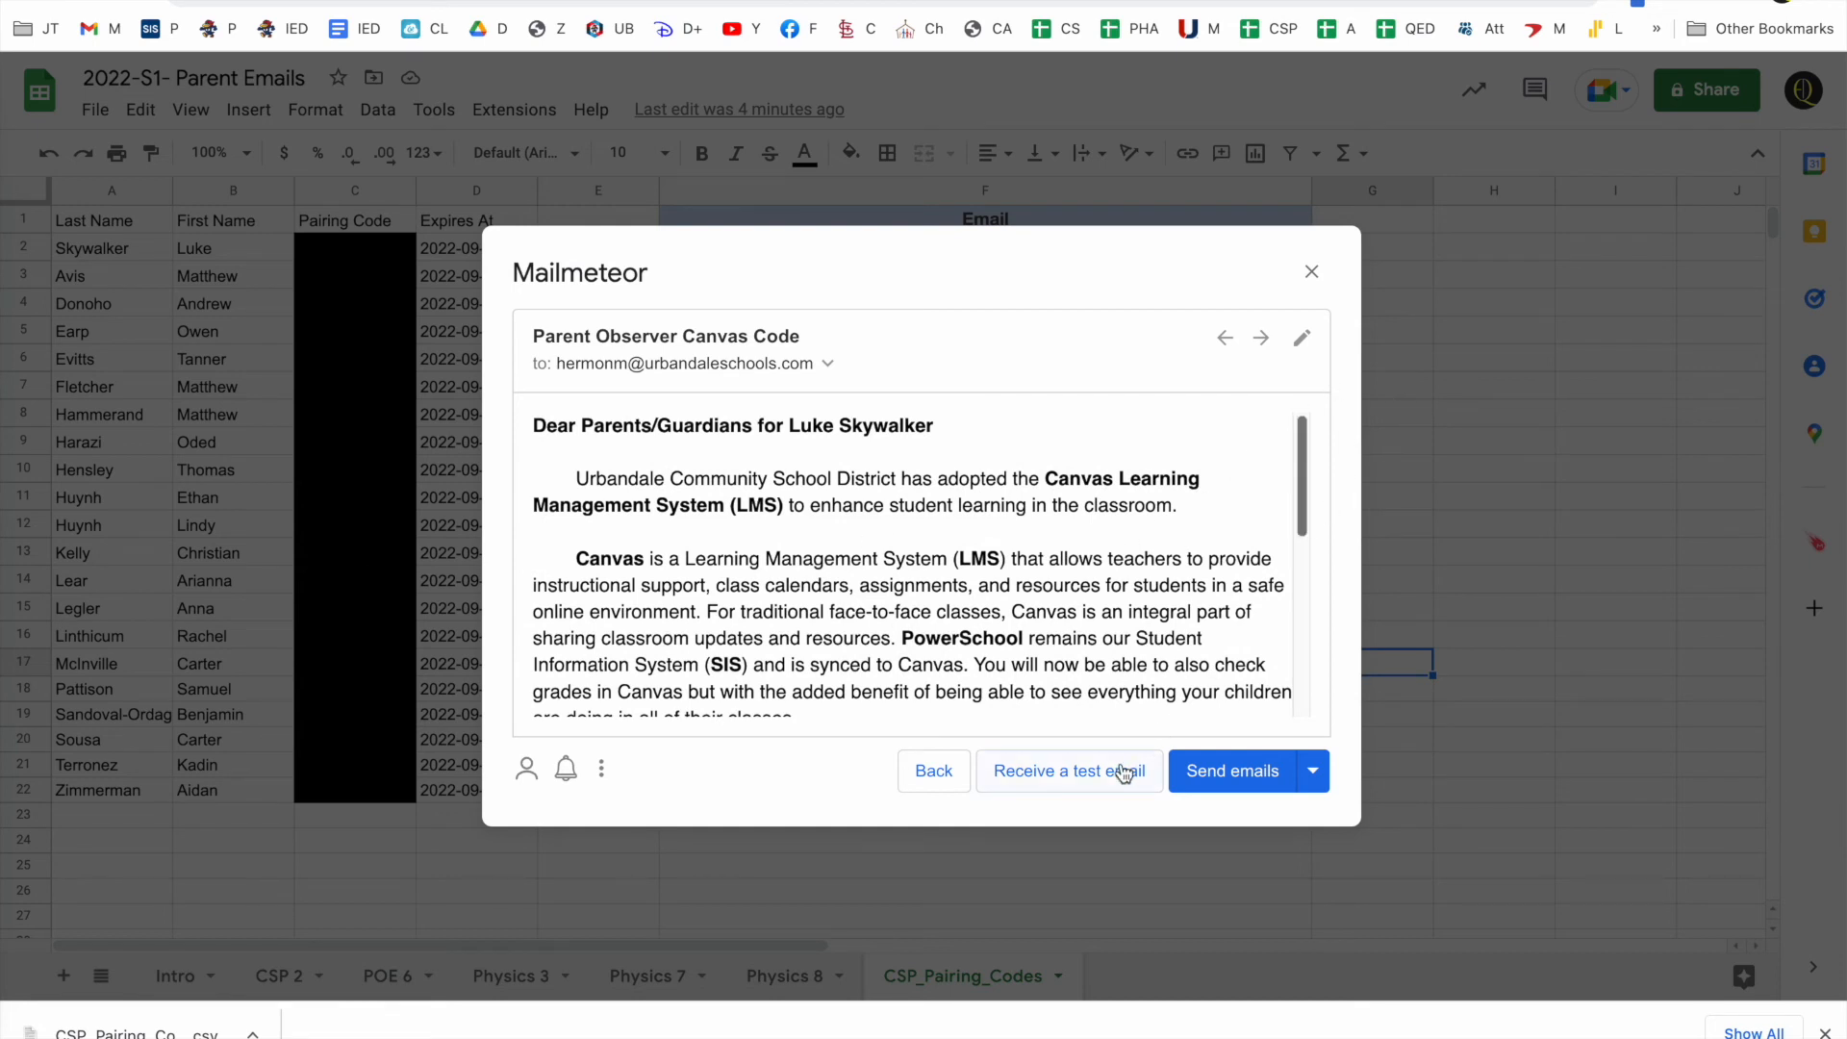
pyautogui.click(1051, 790)
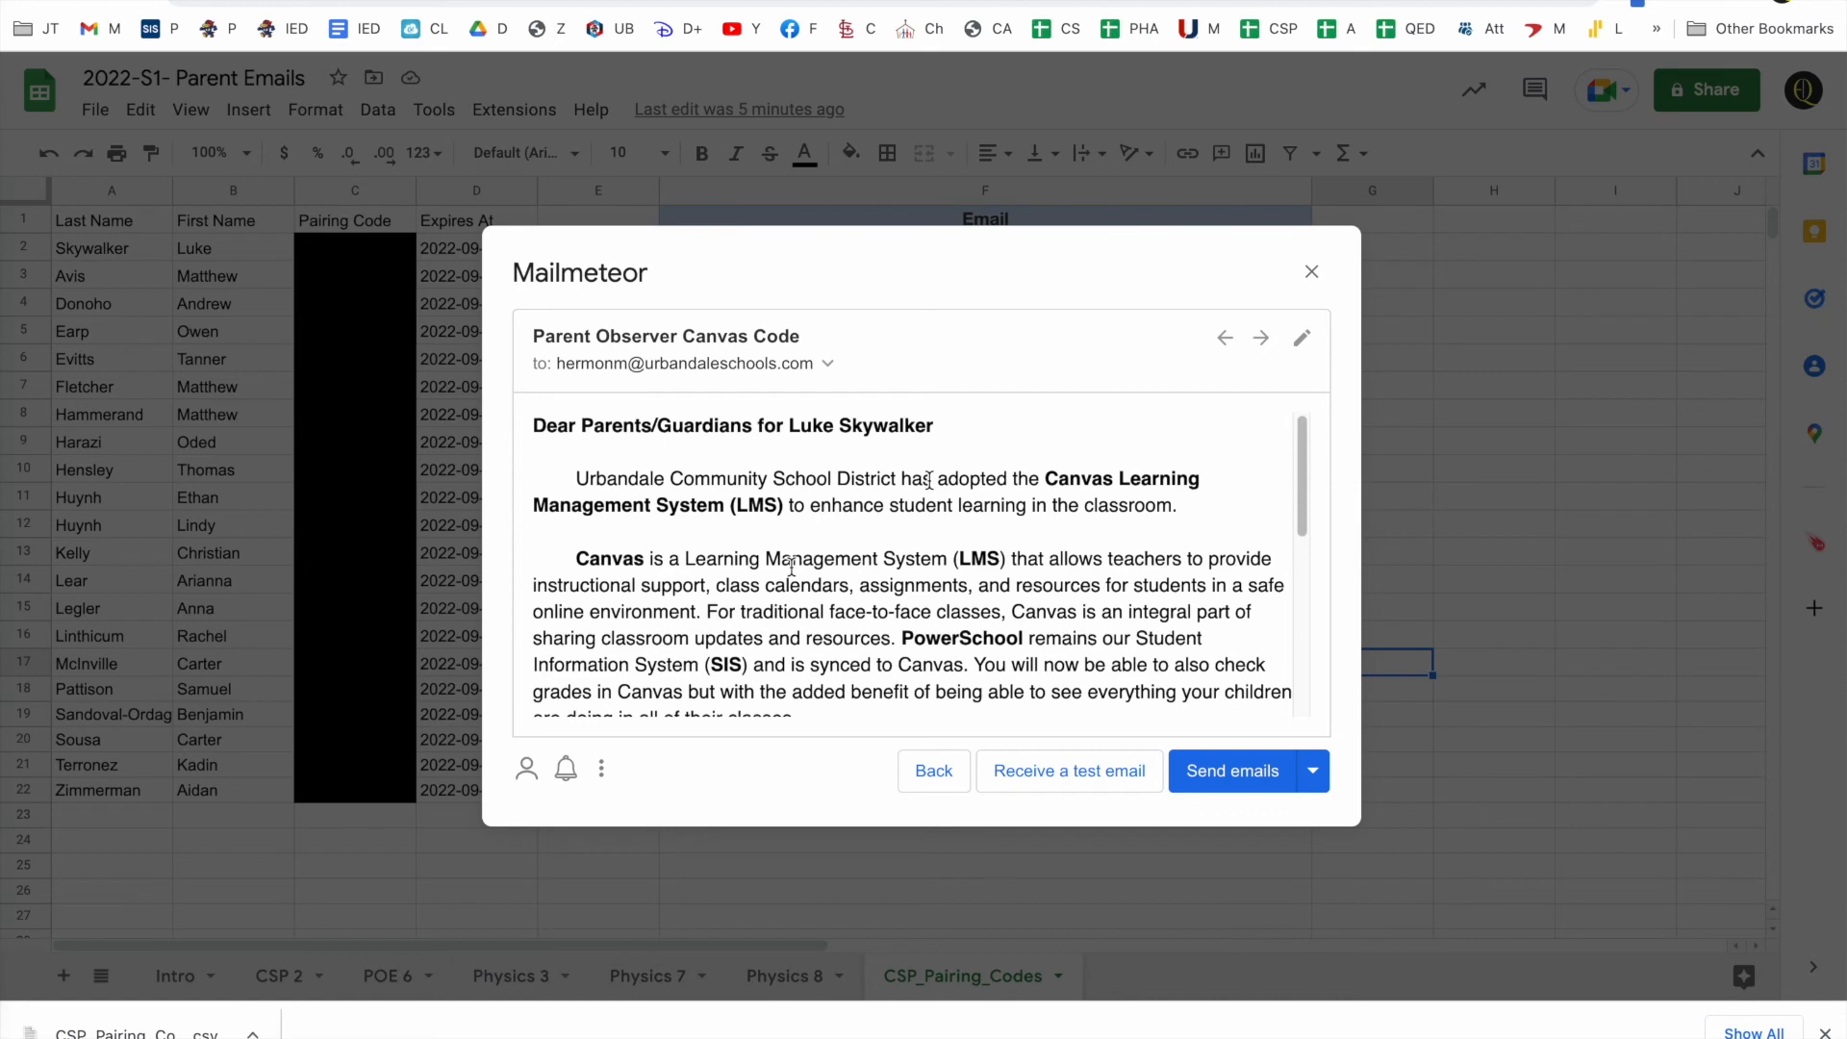
# - Send the merged emails to all recipients, close Mailmeteor, and check the Merge status column
pyautogui.click(1210, 782)
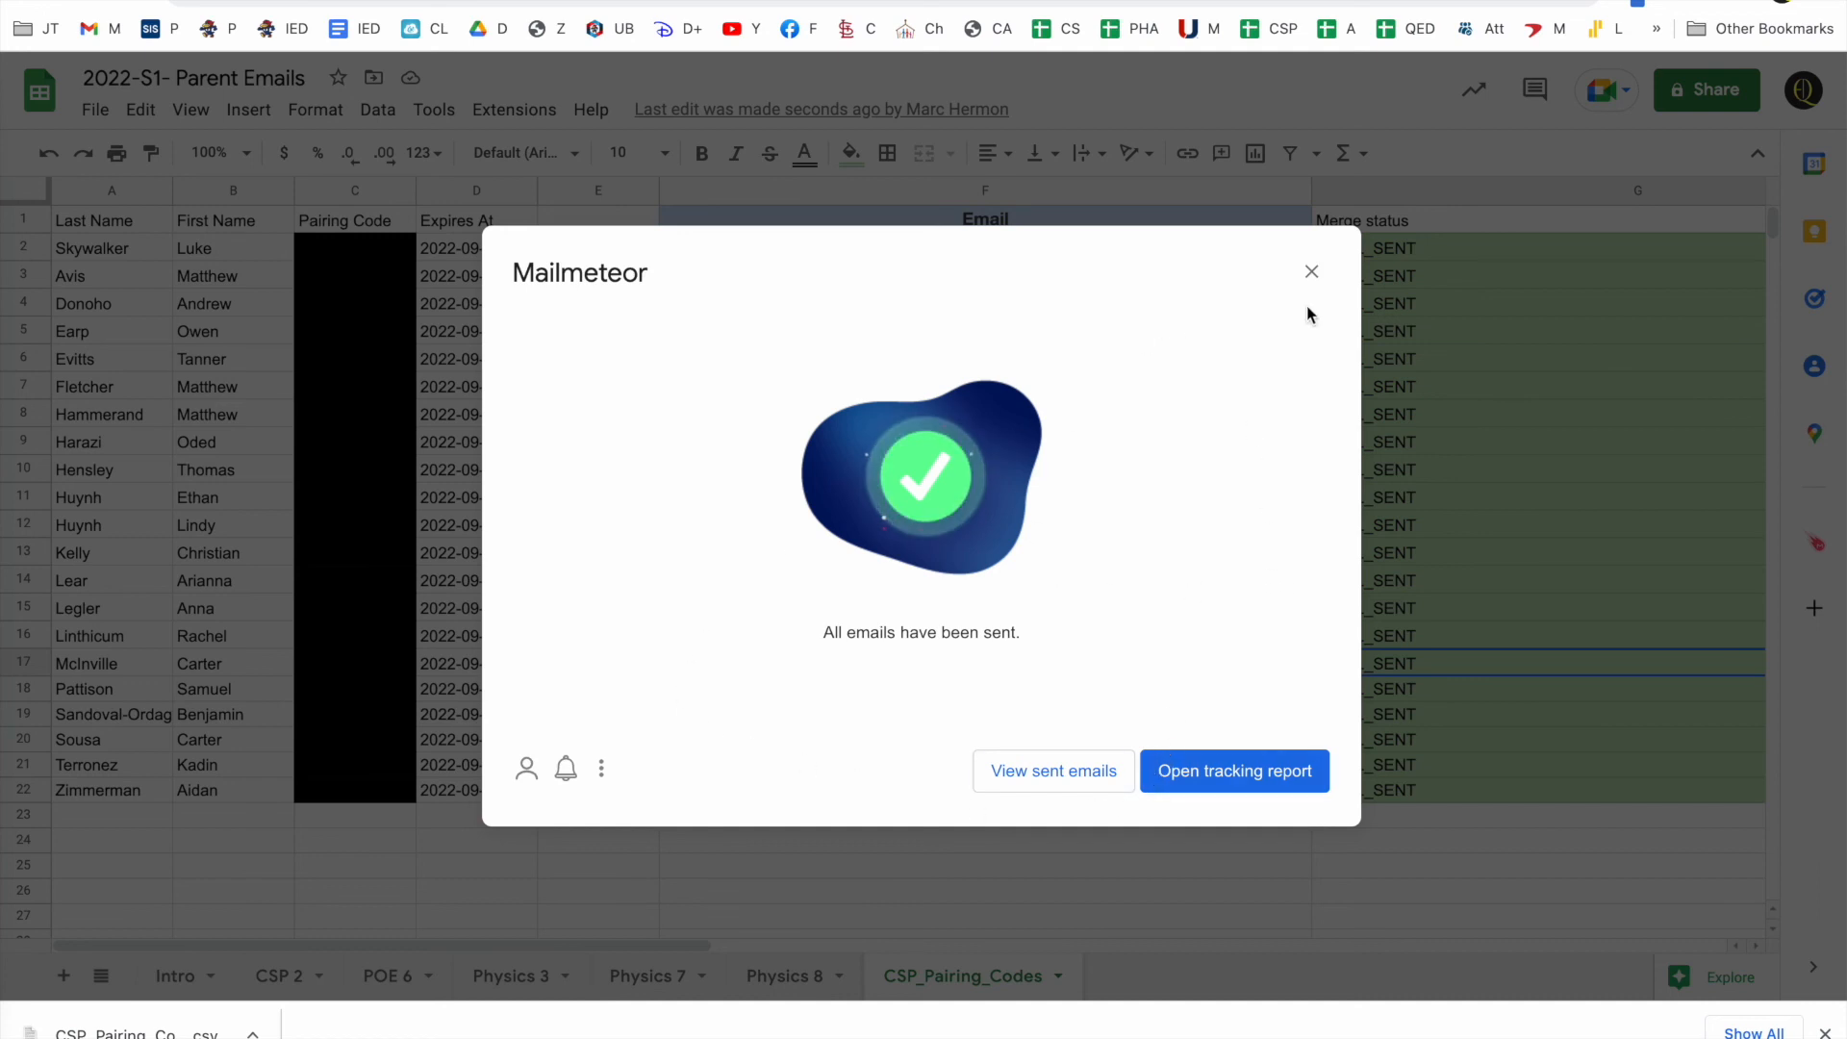
pyautogui.click(1311, 272)
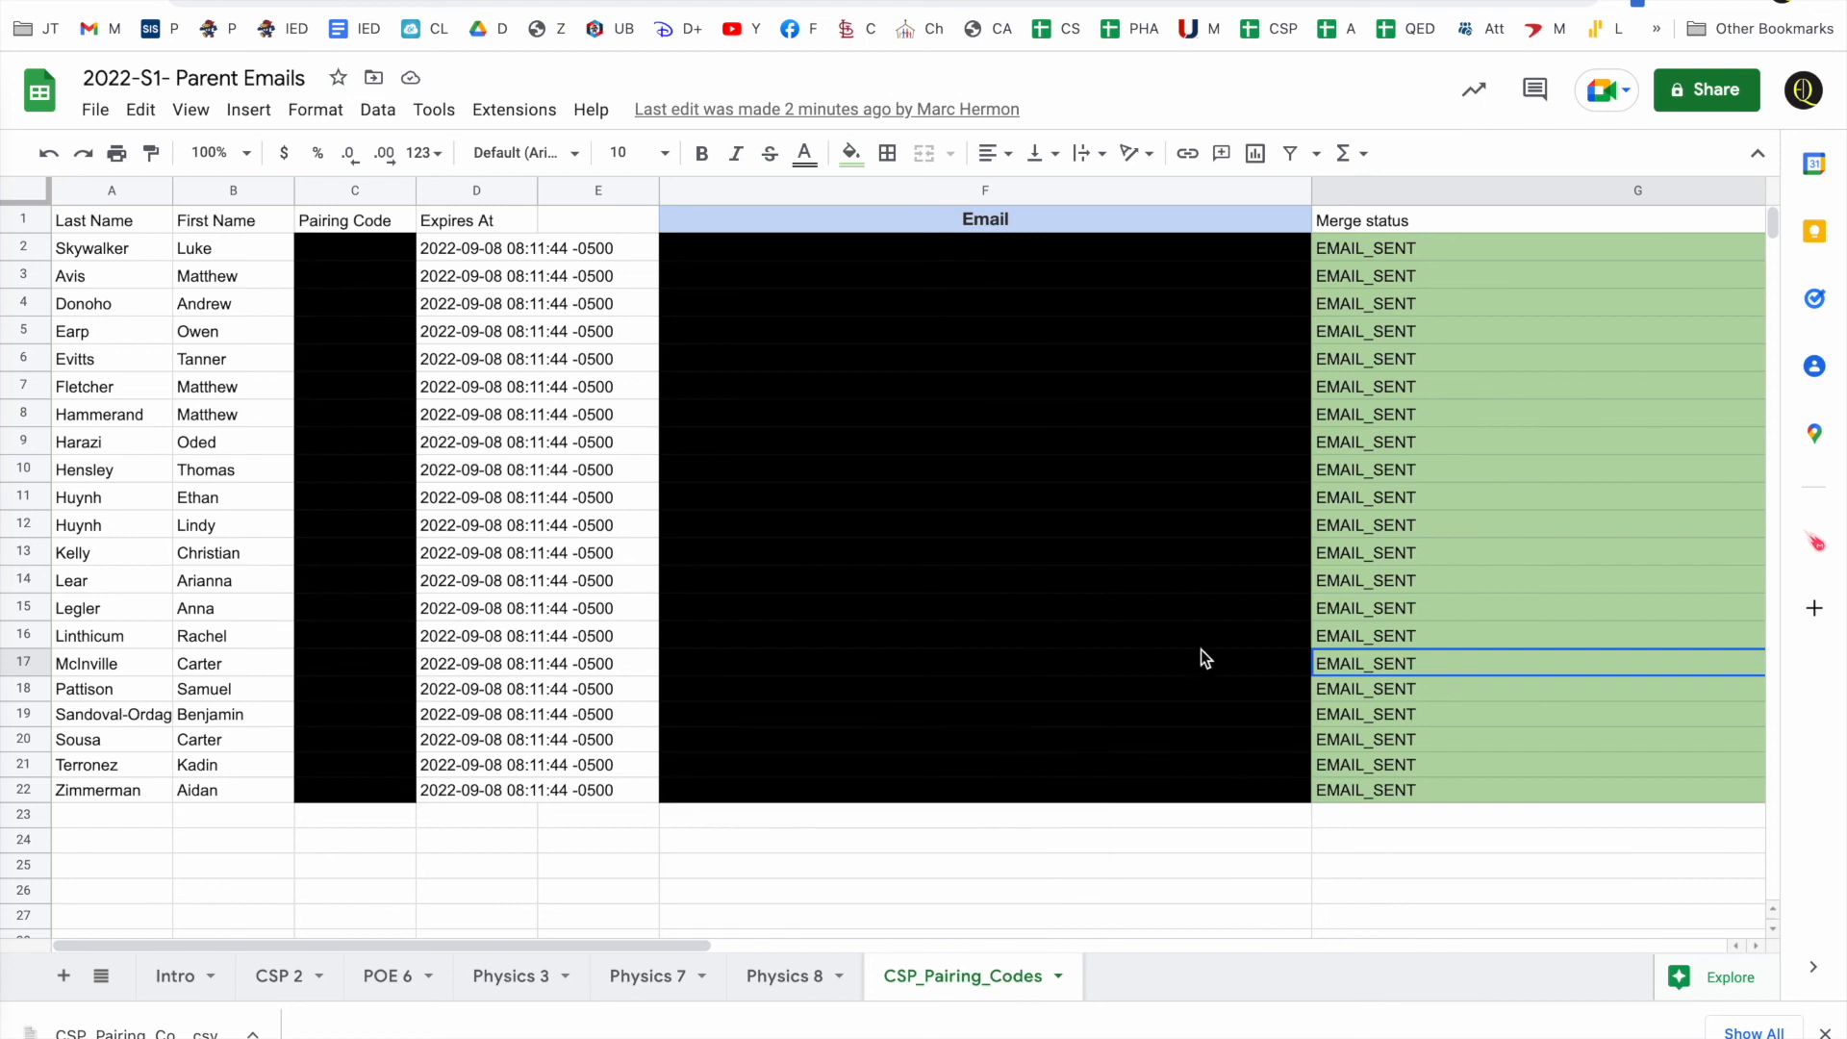
pyautogui.moveTo(1382, 619)
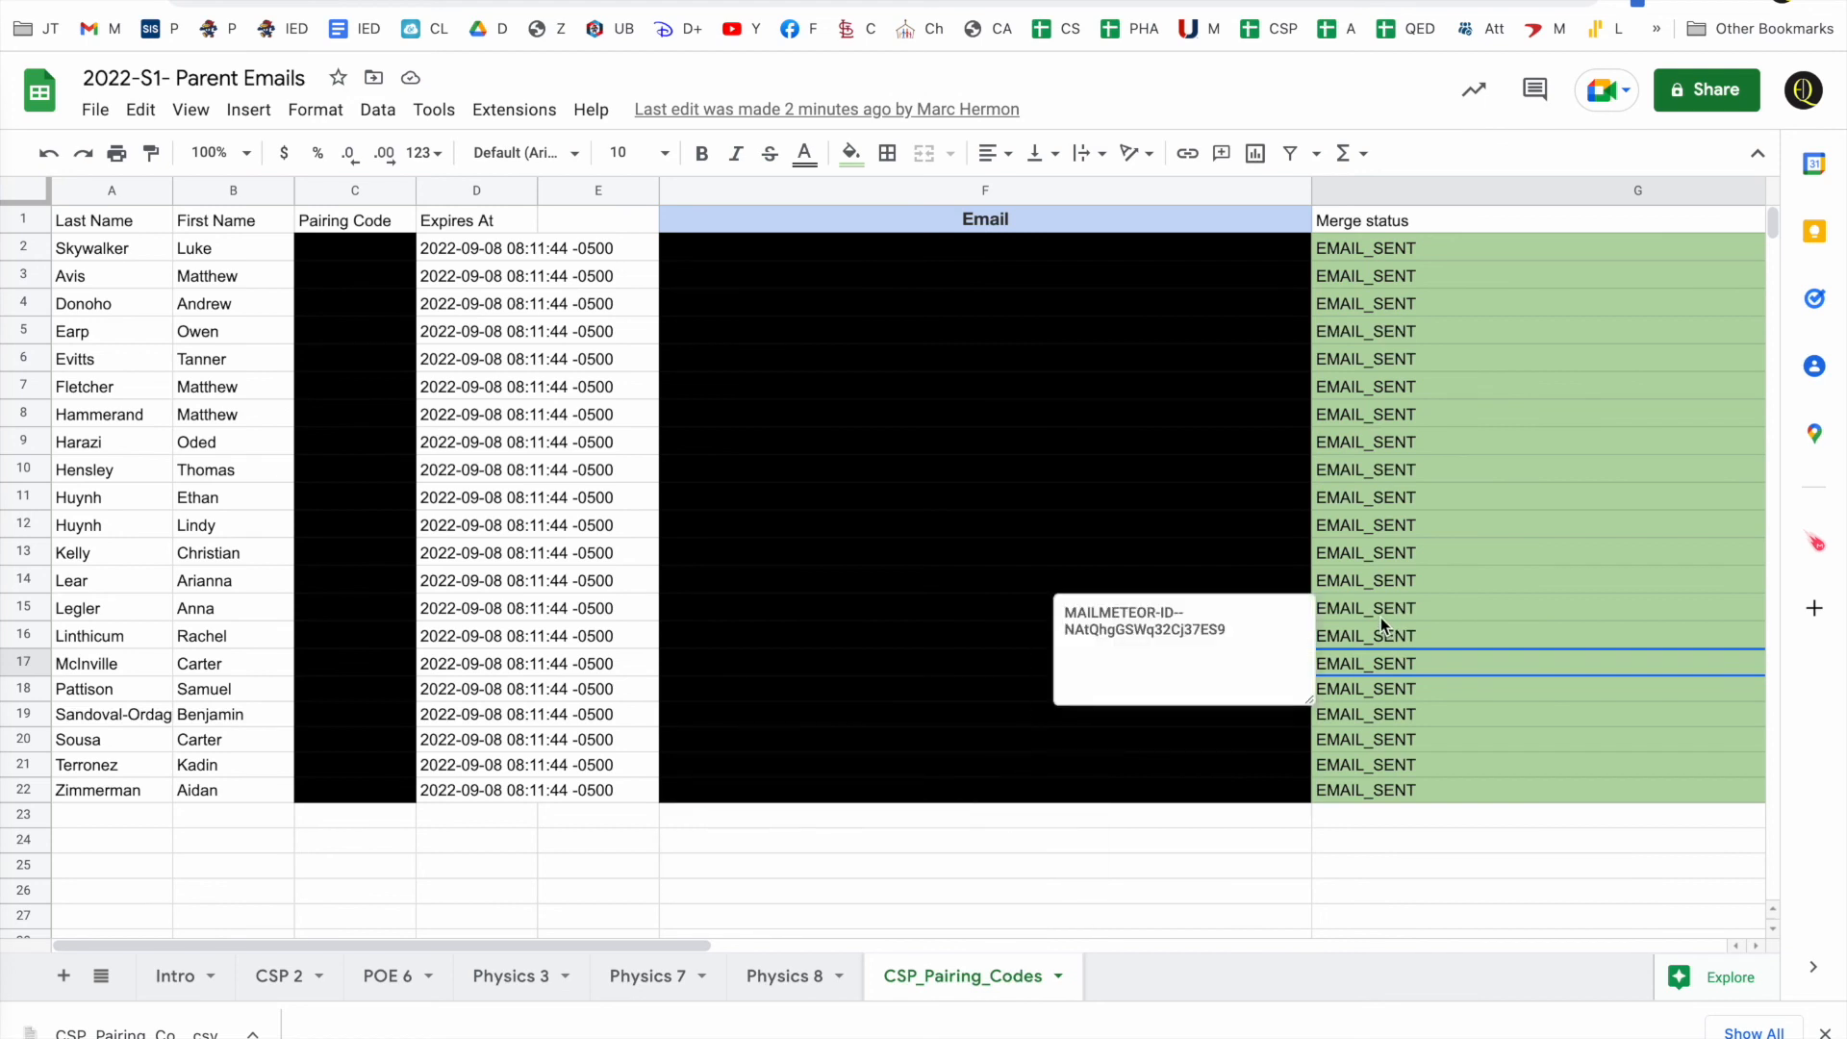